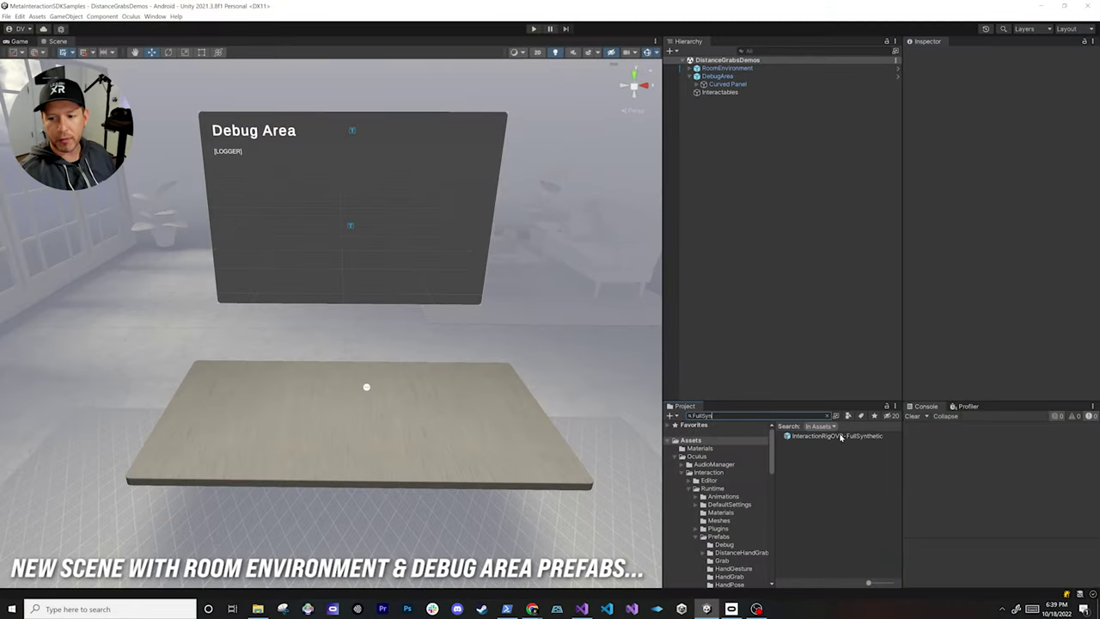
Add the InteractionRigOVR-FullSynthetic prefab at the scene root and expand it down to the contents of LeftHand and RightHand under OVRHands
{"action": "left_click_drag", "start_coordinate": [841, 437], "coordinate": [804, 193]}
{"action": "left_click_drag", "start_coordinate": [747, 86], "coordinate": [735, 103]}
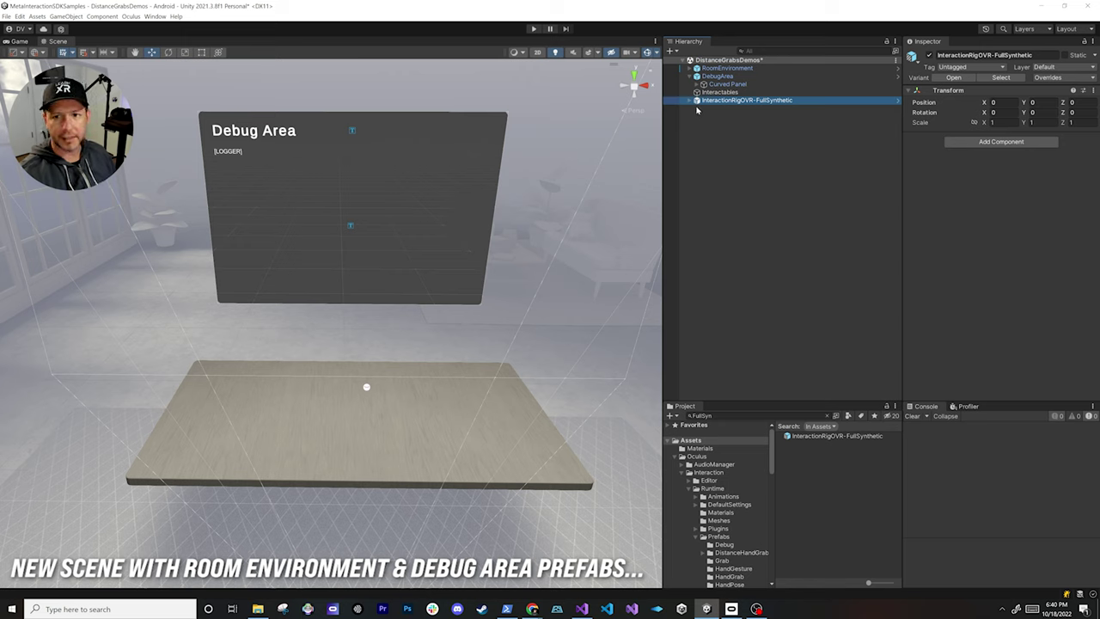
{"action": "left_click", "coordinate": [694, 101]}
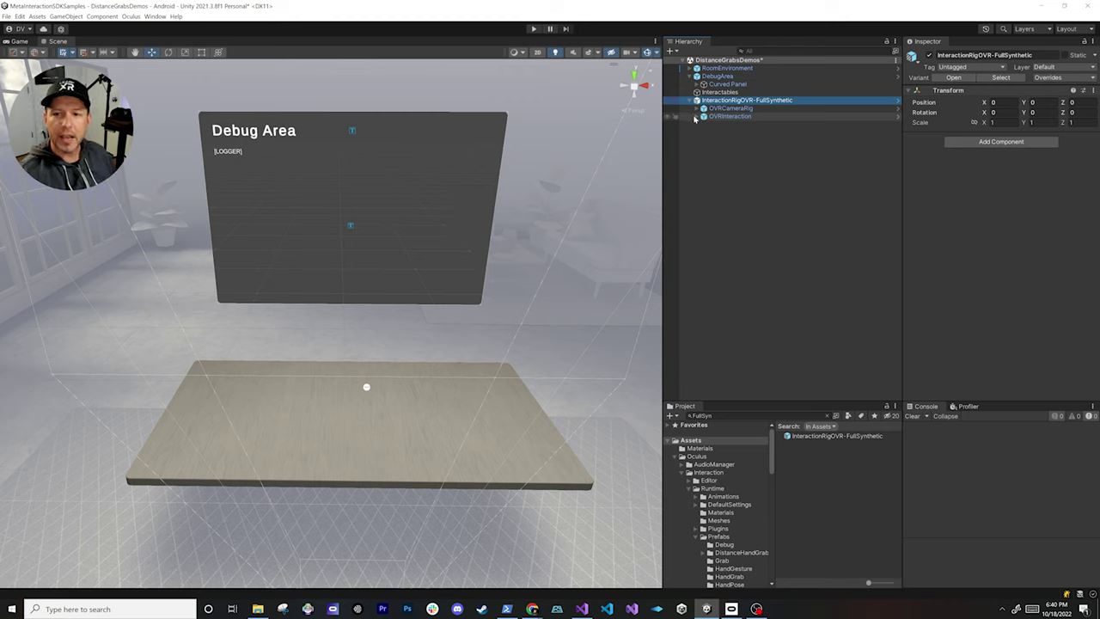
{"action": "left_click", "coordinate": [697, 117]}
{"action": "left_click", "coordinate": [701, 141]}
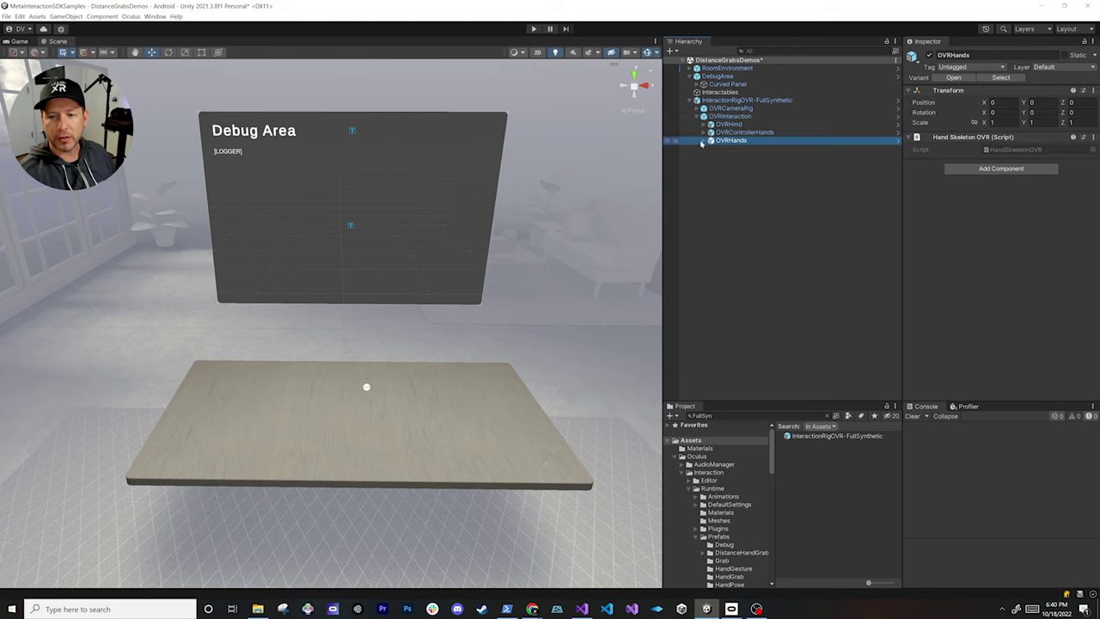
{"action": "left_click", "coordinate": [703, 141]}
{"action": "left_click", "coordinate": [718, 149]}
{"action": "left_click", "coordinate": [717, 197]}
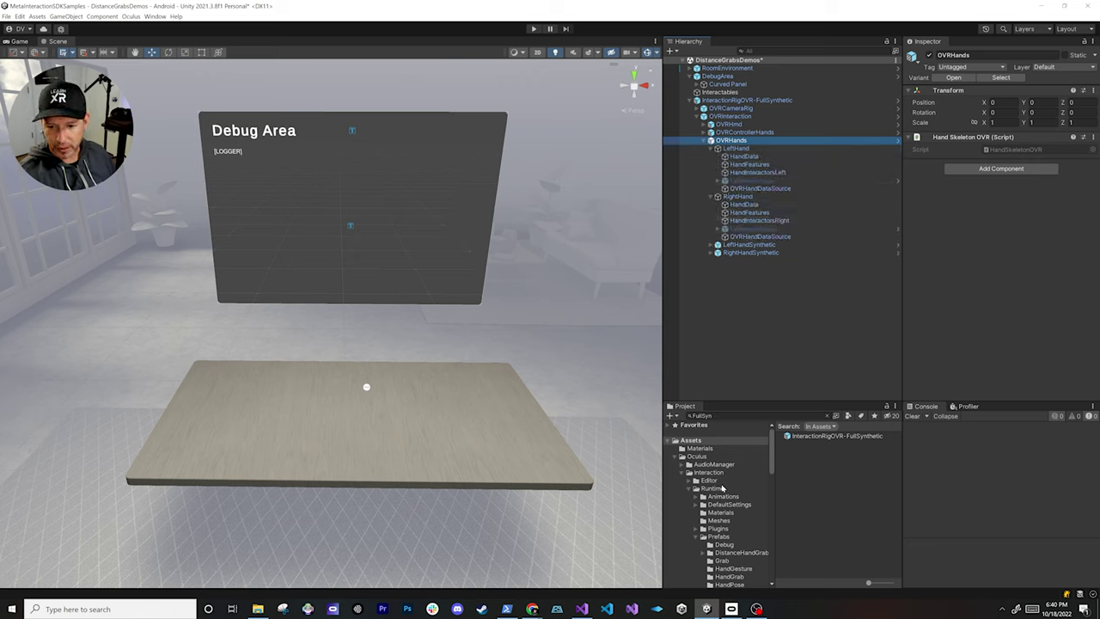
Add the DistanceHandGrabInteractor prefab from the DistanceHandGrab folder under both HandInteractorsLeft and HandInteractorsRight
{"action": "left_click", "coordinate": [726, 553]}
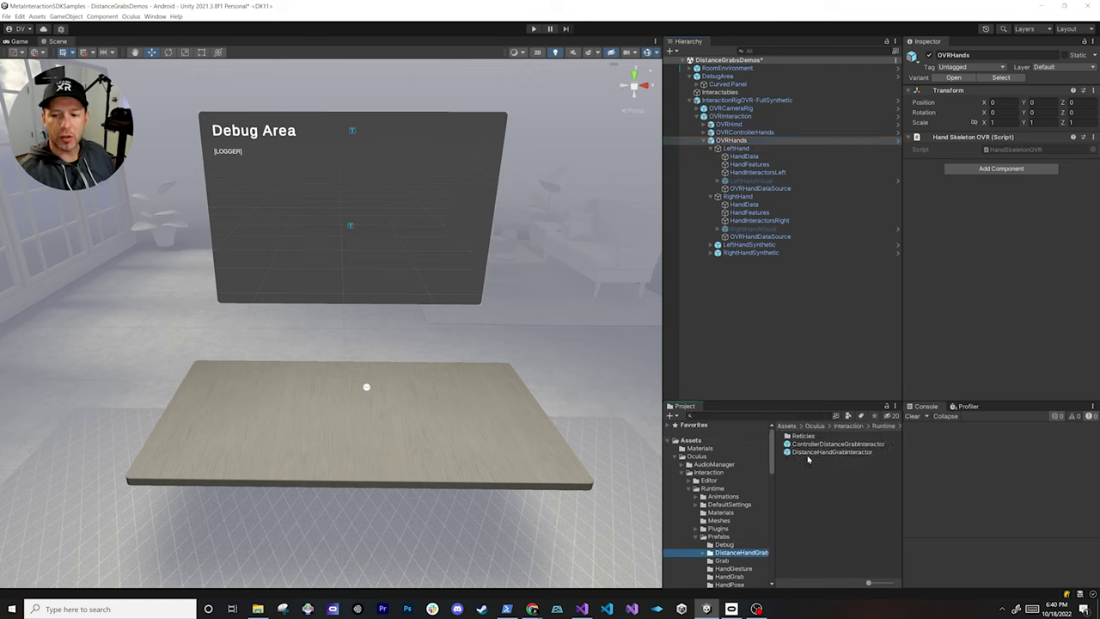
{"action": "left_click_drag", "start_coordinate": [816, 453], "coordinate": [746, 180]}
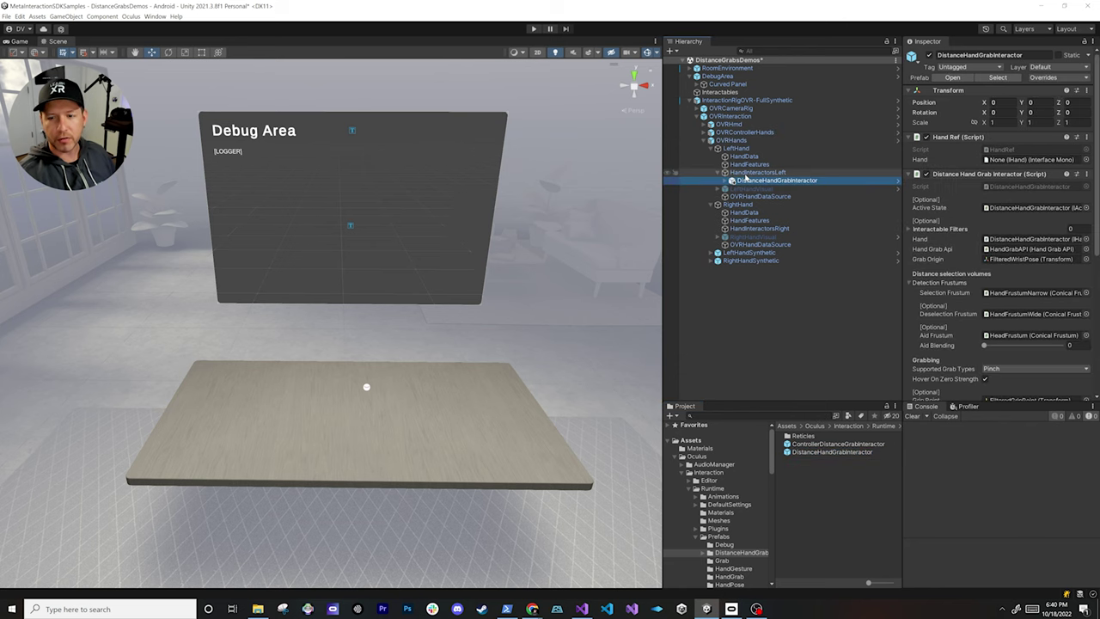
{"action": "left_click_drag", "start_coordinate": [813, 456], "coordinate": [783, 236]}
Assign LeftHand and RightHand as the Hand Ref's Hand on the left and right DistanceHandGrabInteractor respectively
{"action": "left_click", "coordinate": [794, 181]}
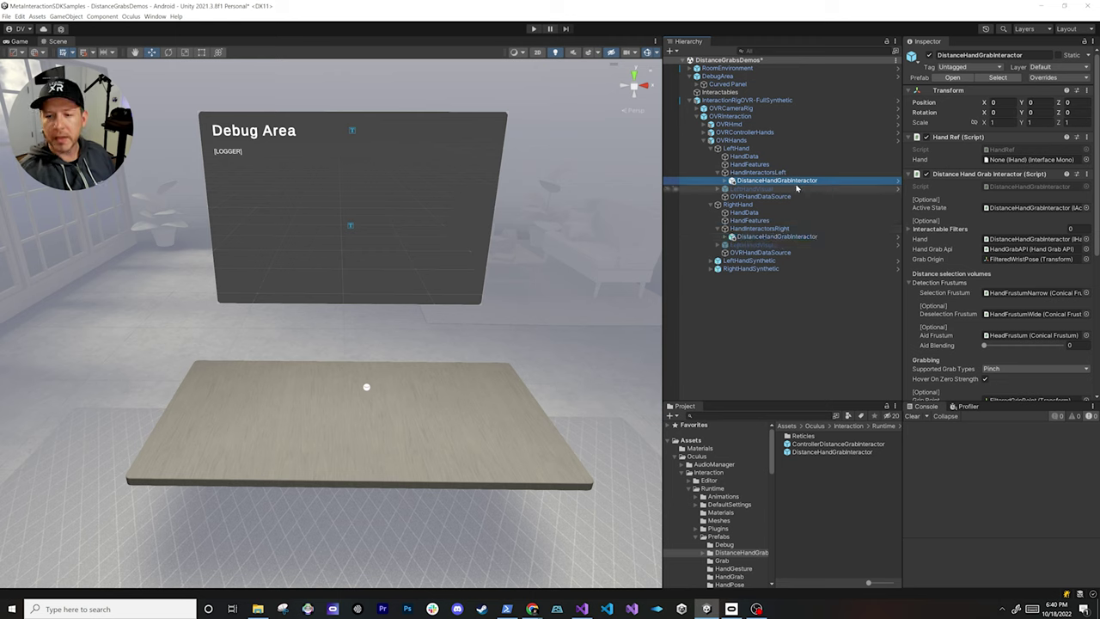
{"action": "left_click", "coordinate": [1013, 153]}
{"action": "left_click_drag", "start_coordinate": [1013, 153], "coordinate": [1027, 160]}
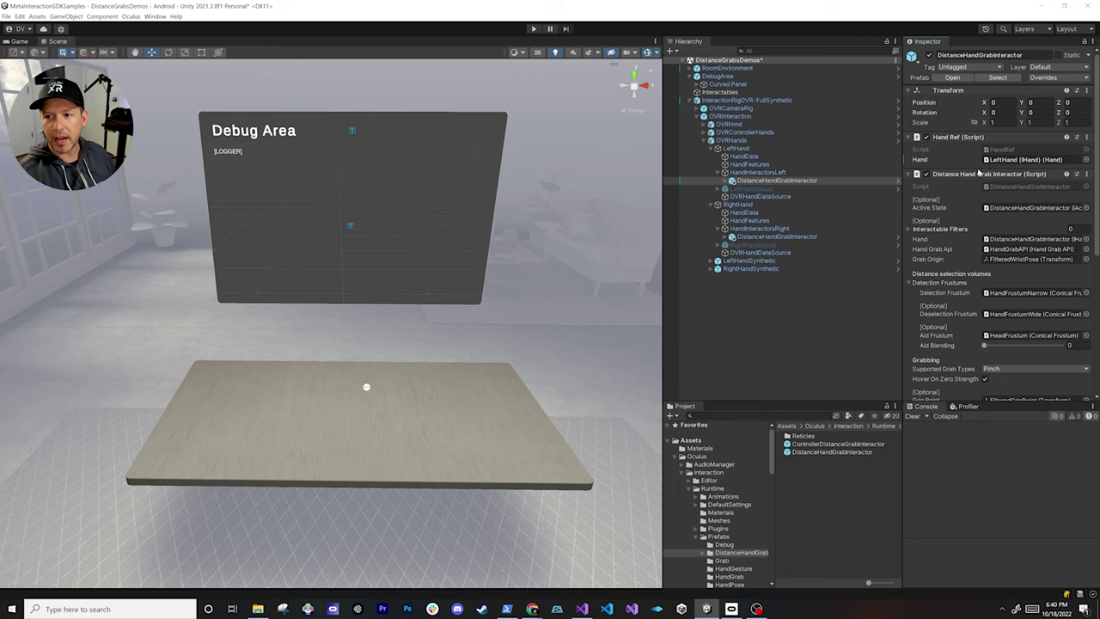
{"action": "left_click", "coordinate": [792, 237]}
{"action": "left_click_drag", "start_coordinate": [739, 206], "coordinate": [1028, 159]}
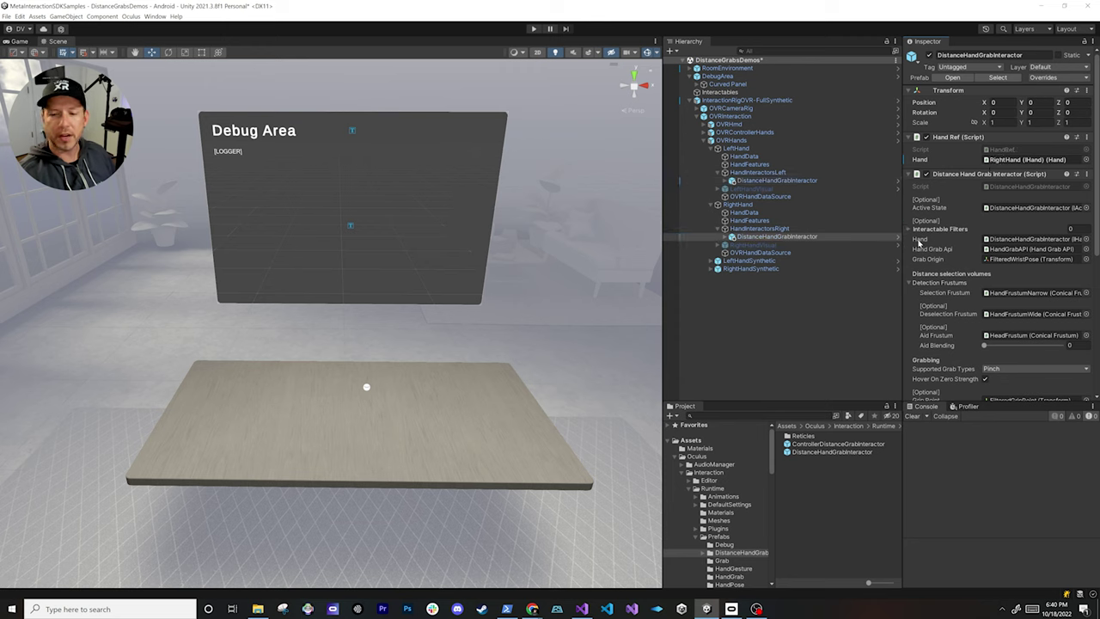
Enable HandGrabVisual under the right DistanceHandGrabInteractor's Visuals and set its Synthetic Hand to RightHandSynthetic
{"action": "left_click", "coordinate": [726, 180]}
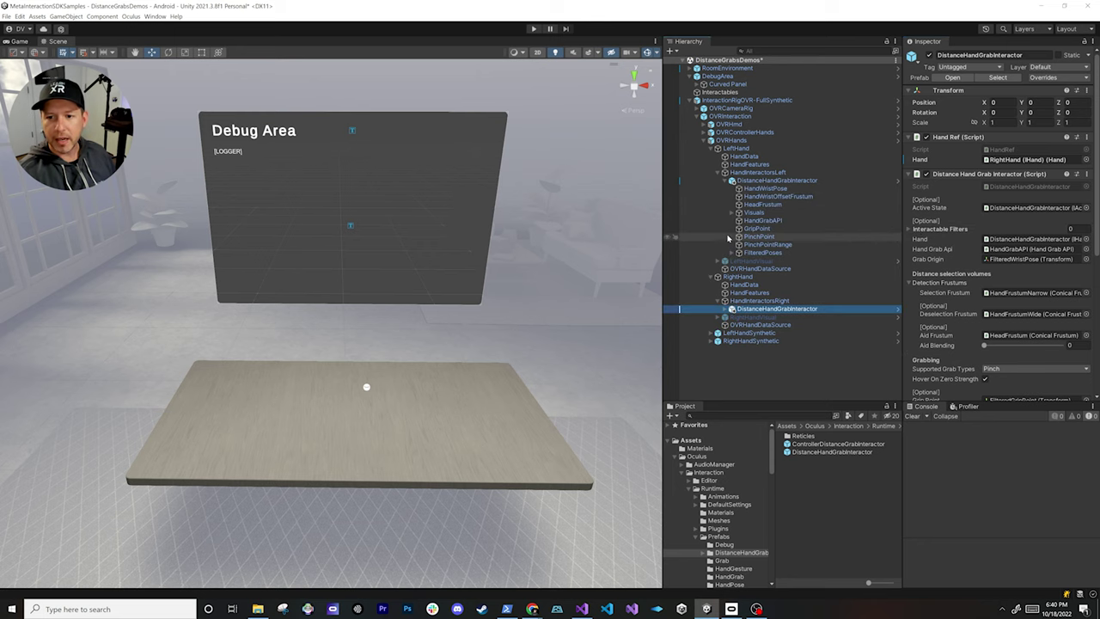
{"action": "left_click", "coordinate": [732, 212]}
{"action": "left_click", "coordinate": [774, 221]}
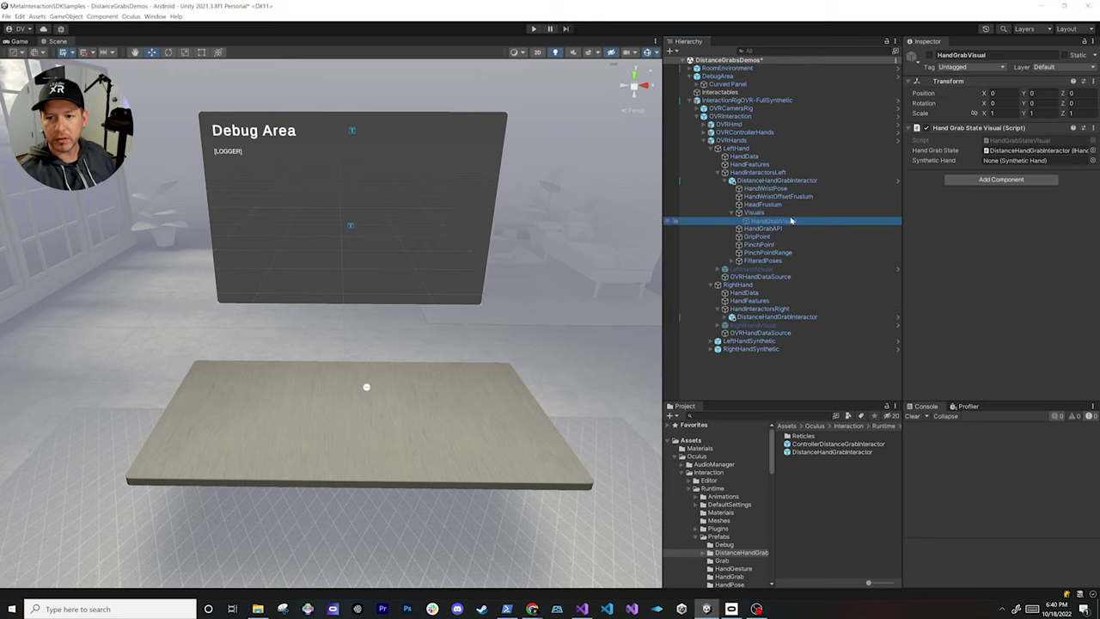
{"action": "left_click", "coordinate": [727, 317]}
{"action": "left_click", "coordinate": [731, 323]}
{"action": "left_click", "coordinate": [767, 331]}
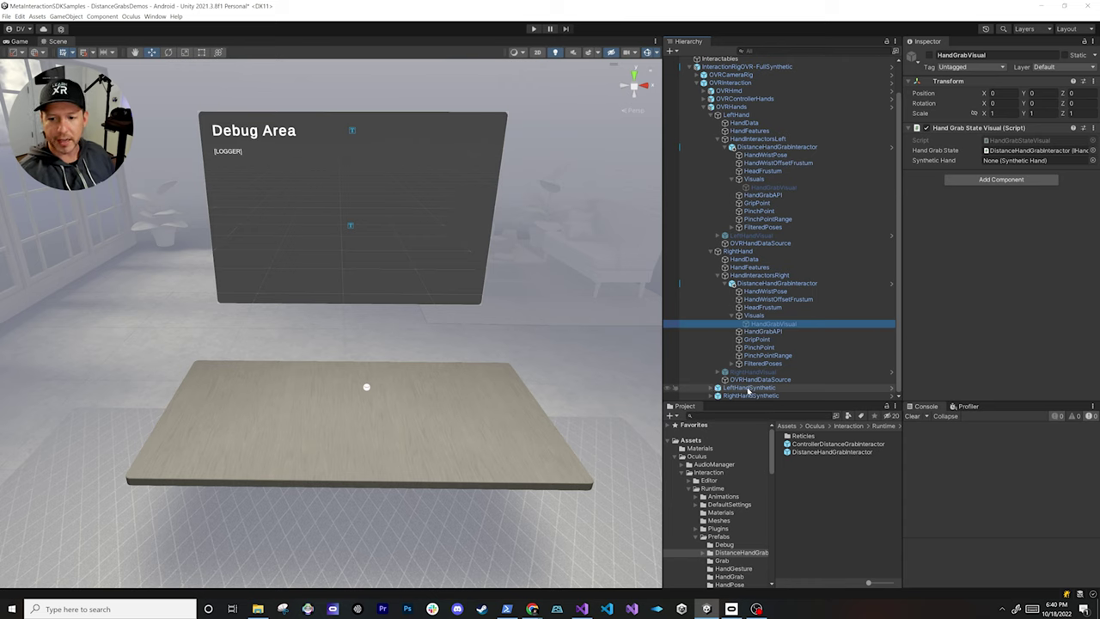
{"action": "left_click_drag", "start_coordinate": [750, 396], "coordinate": [1031, 163]}
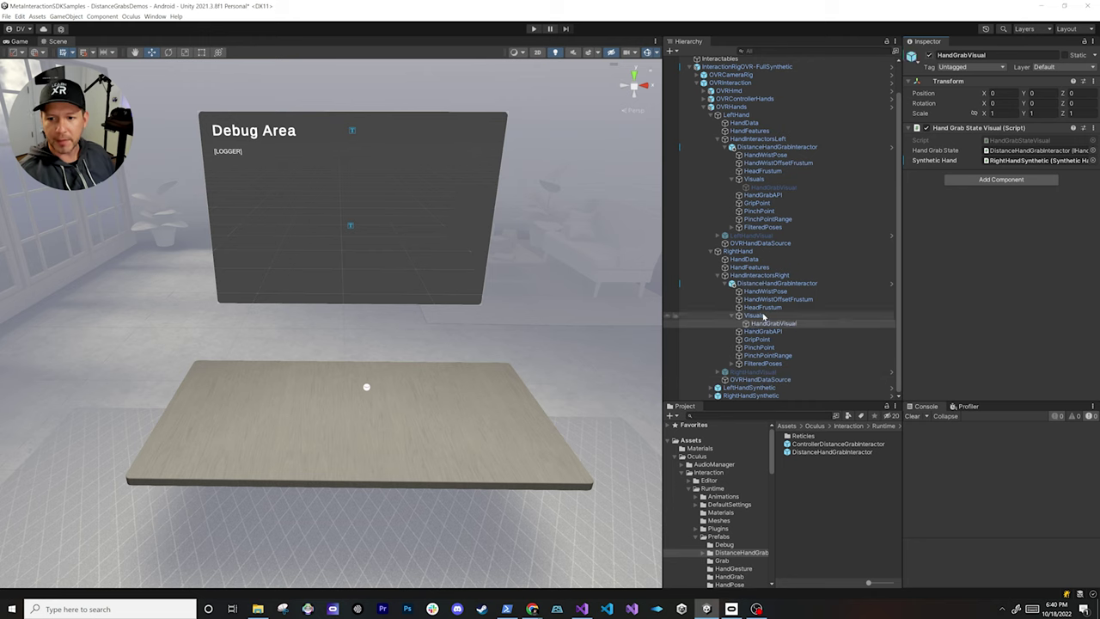
Assign r_handMeshNode from RightHandSynthetic as the hand material property editor of the right interactor's Visuals
{"action": "left_click", "coordinate": [756, 316]}
{"action": "left_click_drag", "start_coordinate": [771, 324], "coordinate": [772, 366]}
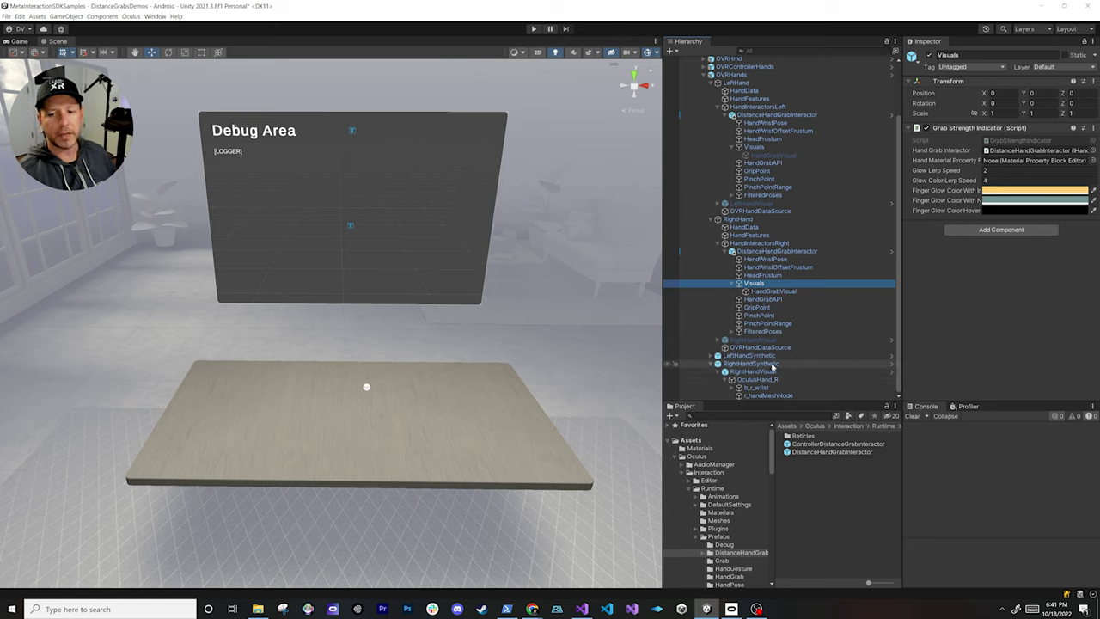
{"action": "left_click_drag", "start_coordinate": [773, 367], "coordinate": [1003, 168]}
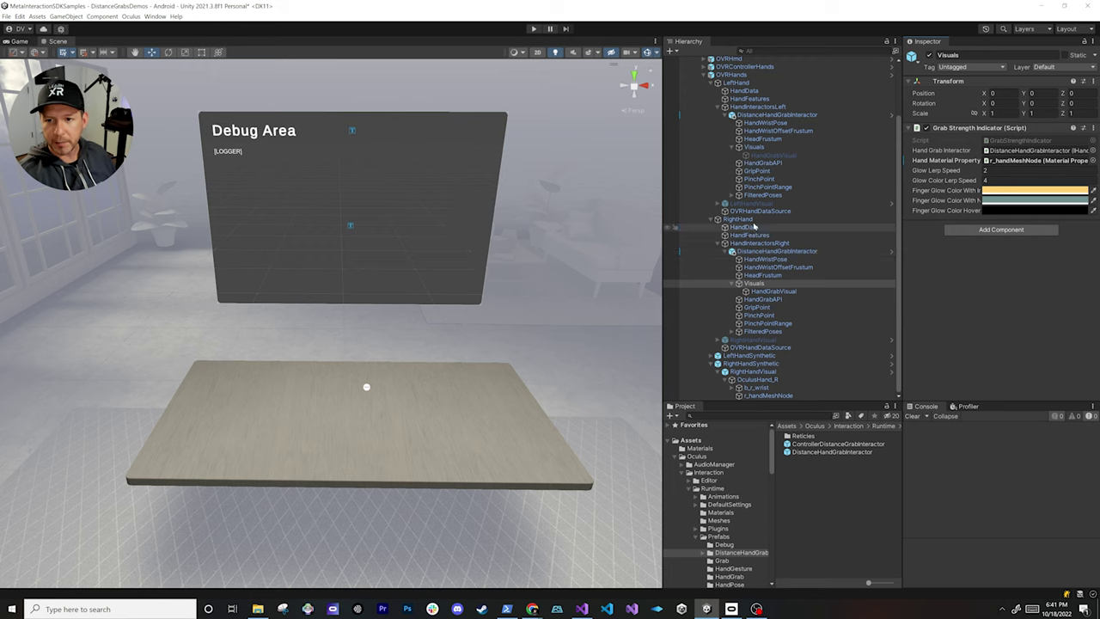
Enable HandGrabVisual under the left DistanceHandGrabInteractor's Visuals and set its Synthetic Hand to LeftHandSynthetic
{"action": "left_click", "coordinate": [758, 156]}
{"action": "left_click", "coordinate": [929, 55]}
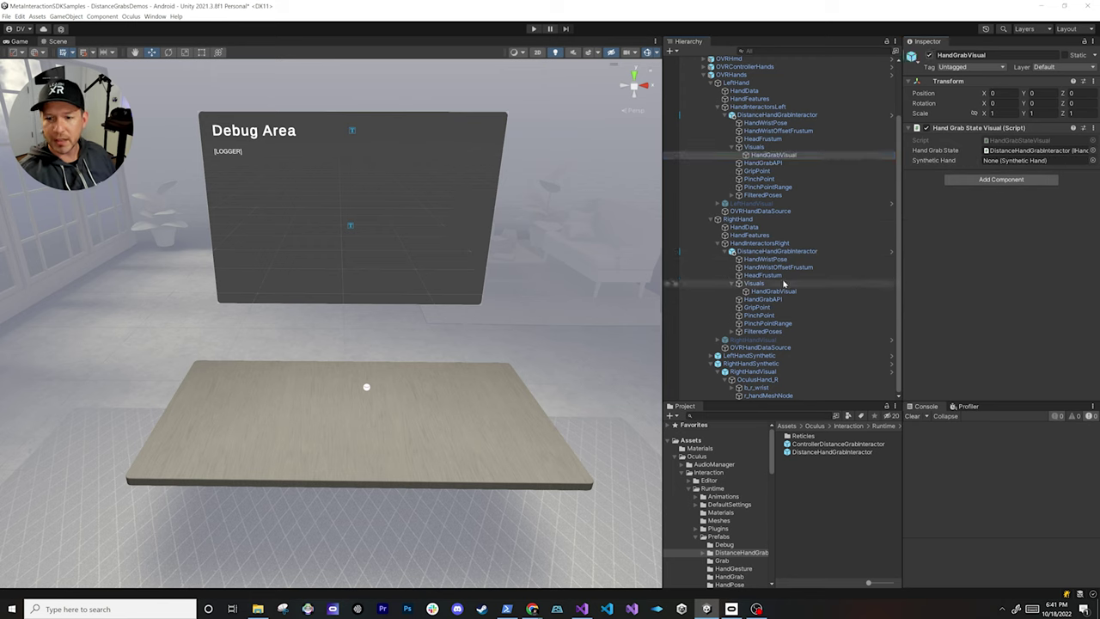
{"action": "left_click", "coordinate": [761, 358]}
{"action": "left_click_drag", "start_coordinate": [761, 359], "coordinate": [1026, 163]}
Assign l_handMeshNode from LeftHandSynthetic as the hand material property editor of the left interactor's Visuals
{"action": "left_click", "coordinate": [718, 355]}
{"action": "left_click", "coordinate": [724, 355]}
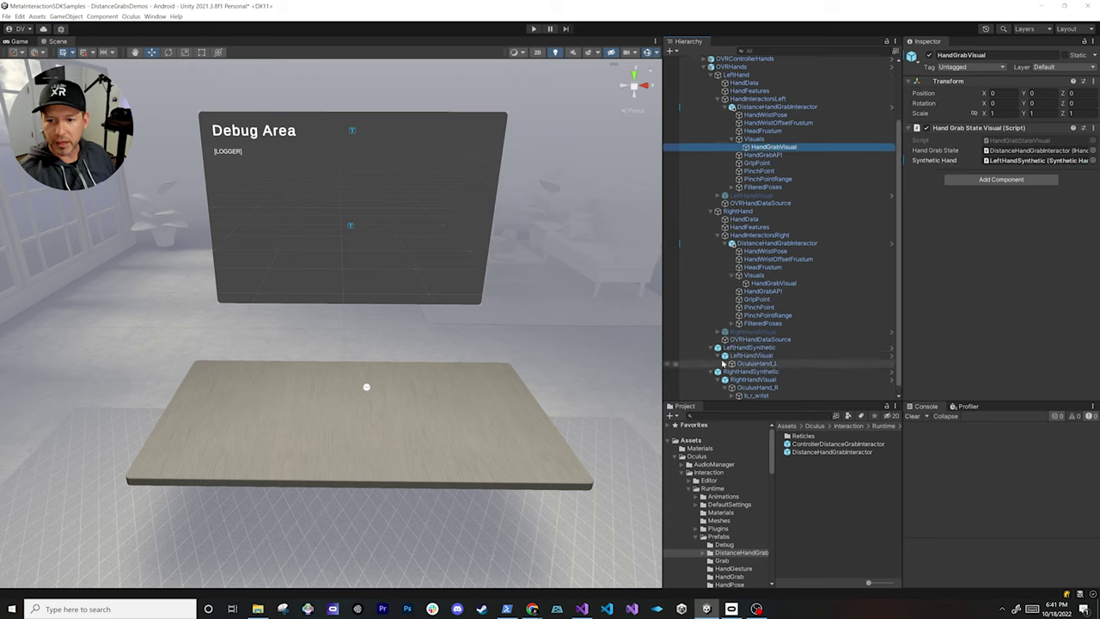
{"action": "left_click", "coordinate": [730, 363]}
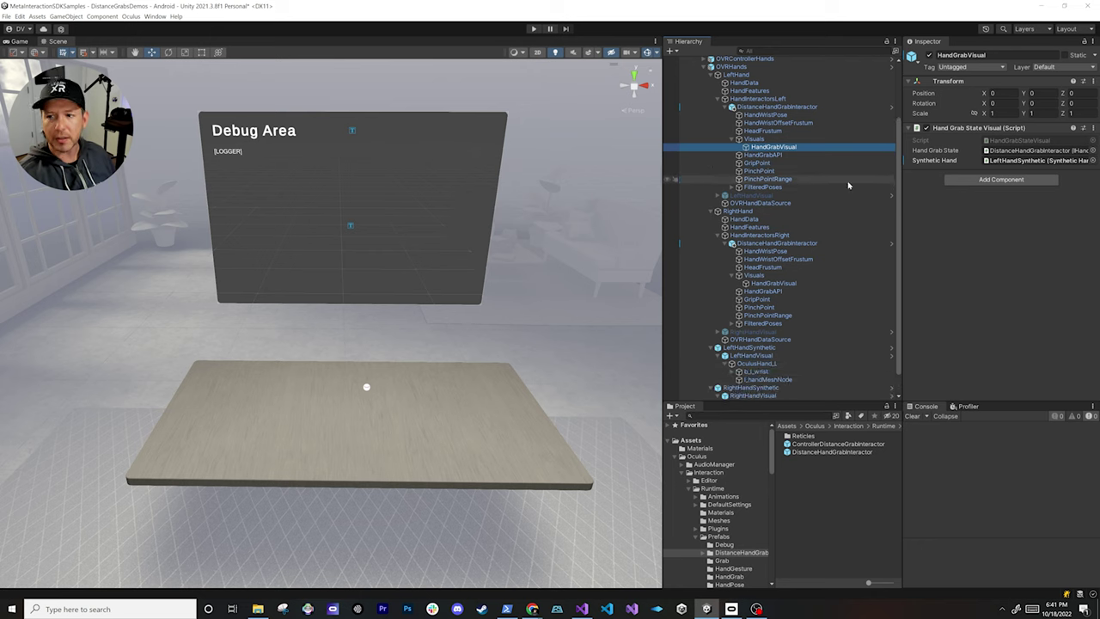
{"action": "left_click", "coordinate": [754, 138]}
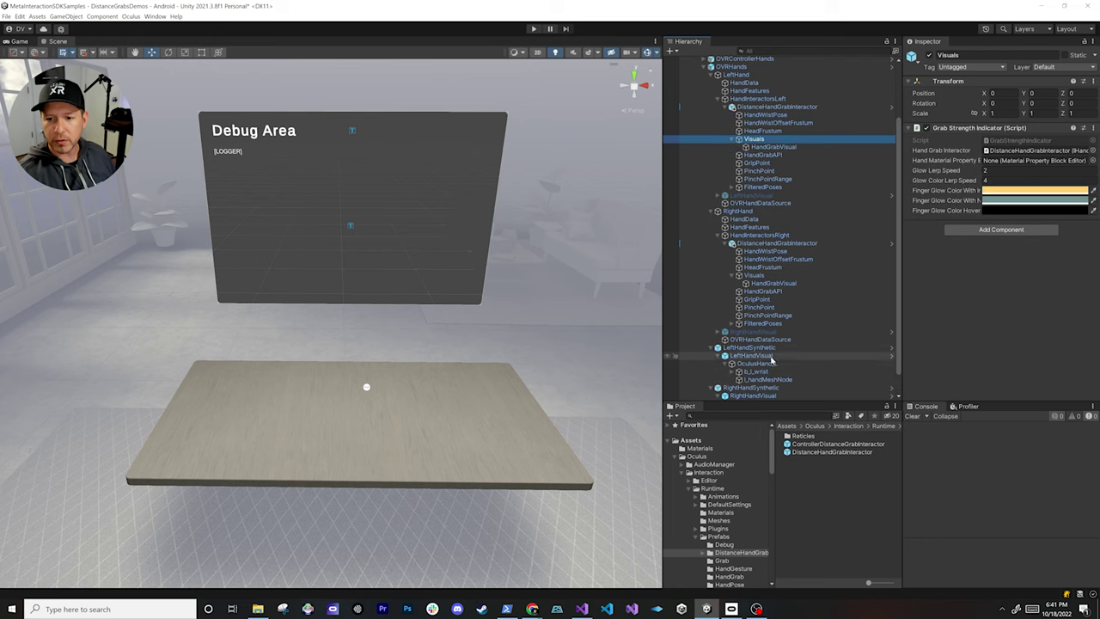
{"action": "left_click_drag", "start_coordinate": [772, 380], "coordinate": [922, 196]}
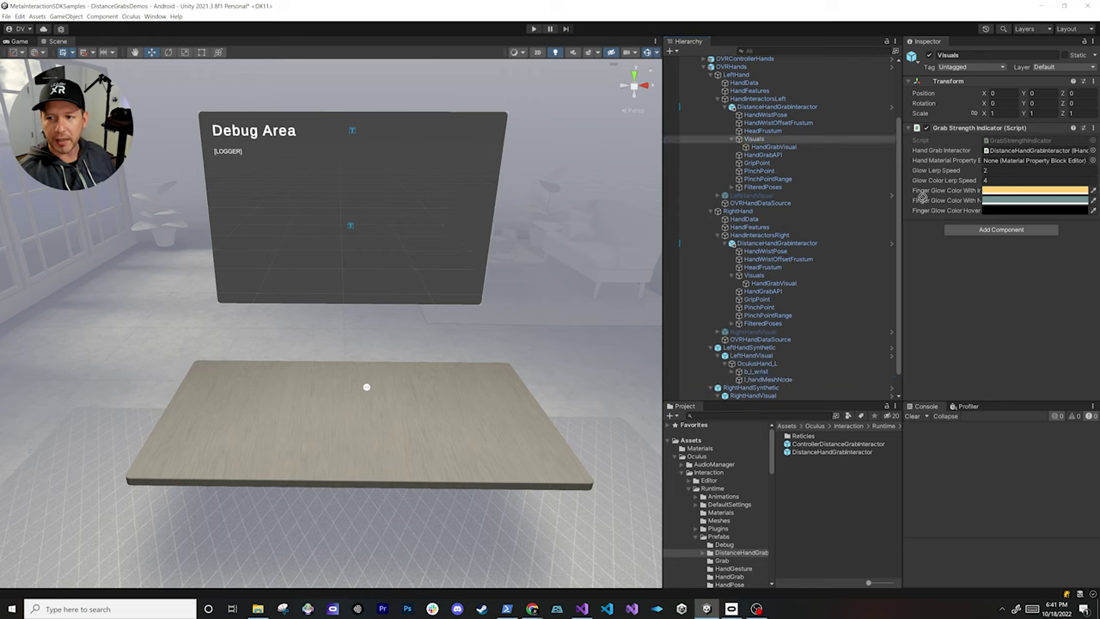
{"action": "left_click_drag", "start_coordinate": [981, 170], "coordinate": [1000, 166]}
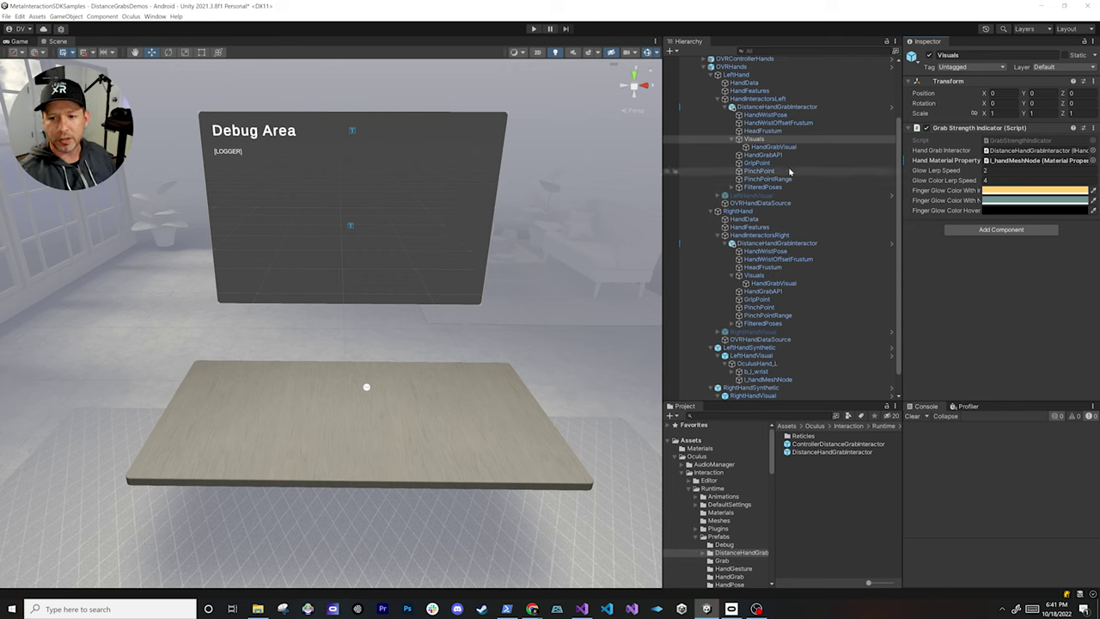
Add an element to the Interactors list of HandInteractorsLeft and assign the left DistanceHandGrabInteractor to it
{"action": "scroll", "coordinate": [774, 172], "scroll_direction": "up", "scroll_amount": 3}
{"action": "left_click", "coordinate": [756, 172]}
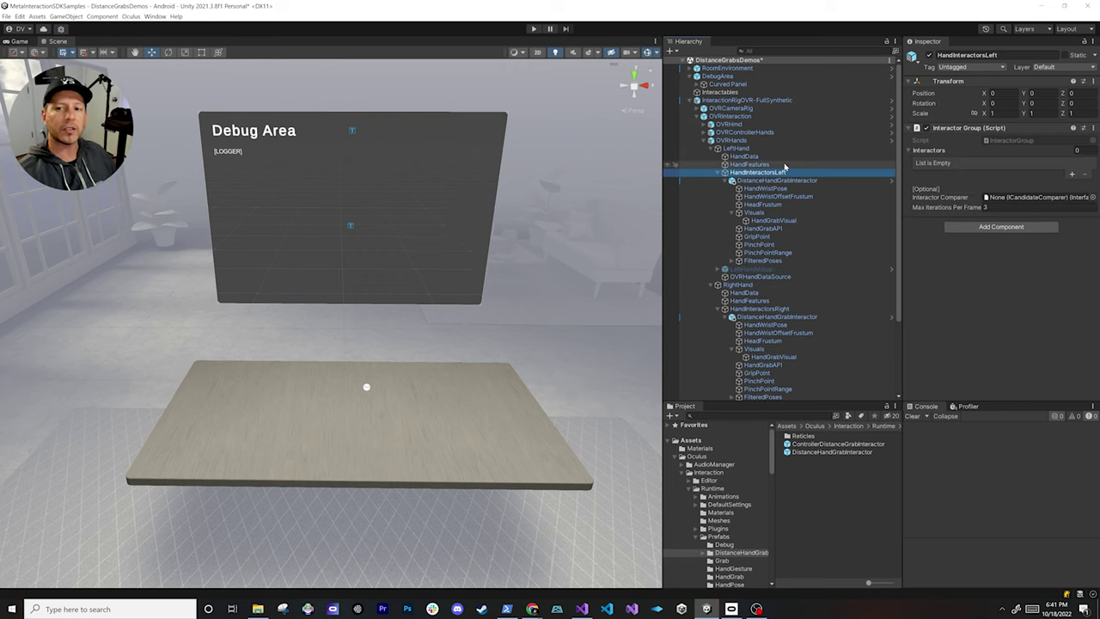
{"action": "left_click", "coordinate": [1070, 175]}
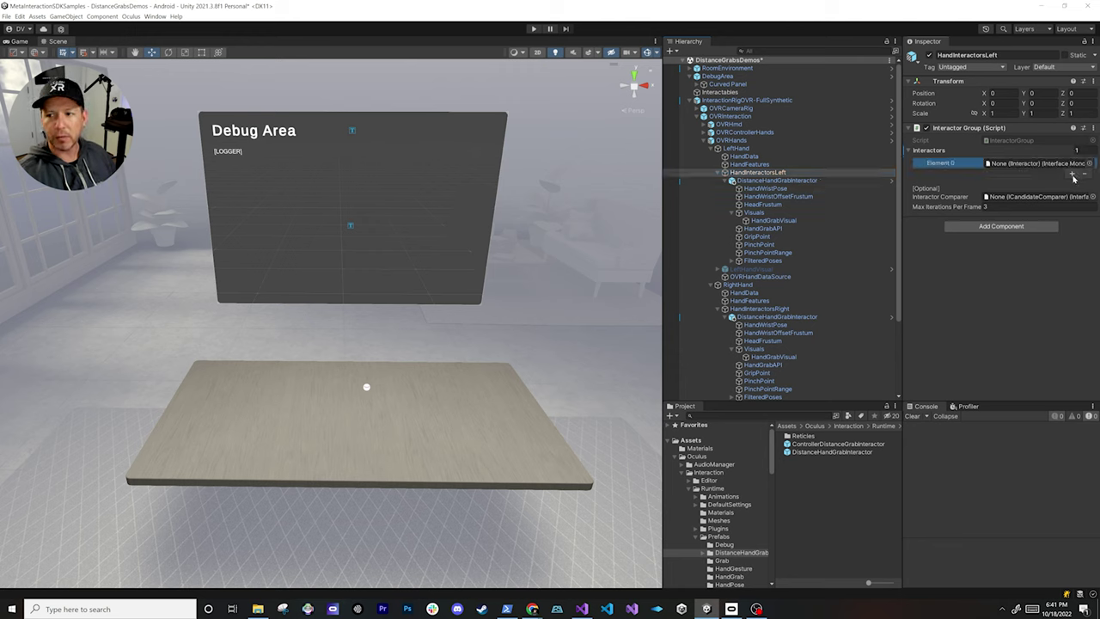
{"action": "left_click_drag", "start_coordinate": [773, 182], "coordinate": [1018, 164]}
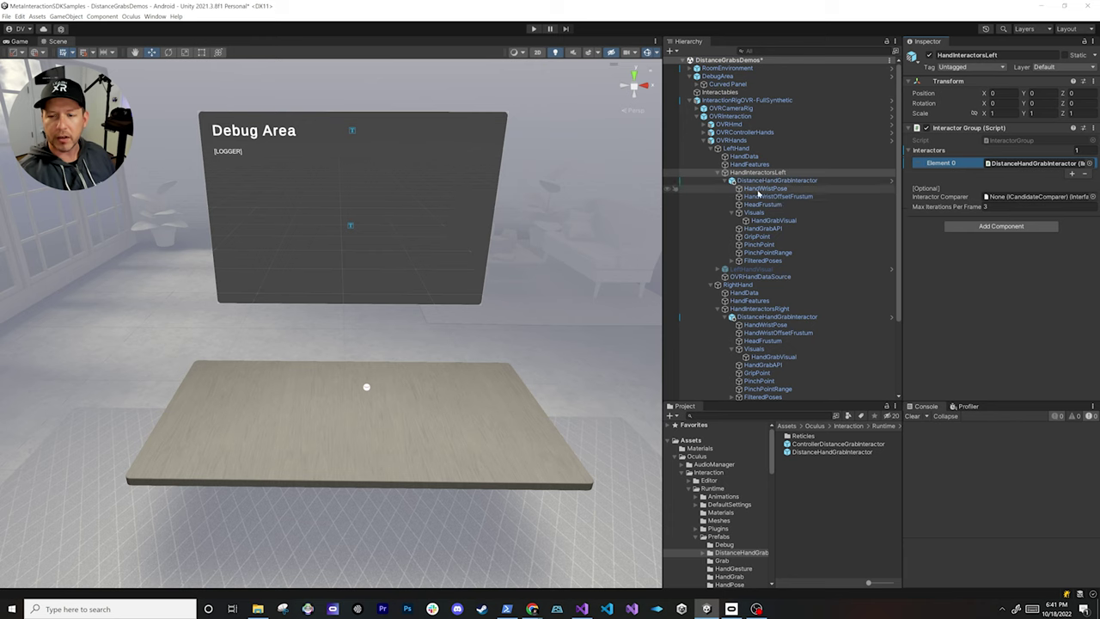
Add an element to the Interactors list of HandInteractorsRight and assign the right DistanceHandGrabInteractor to it
{"action": "left_click", "coordinate": [774, 316]}
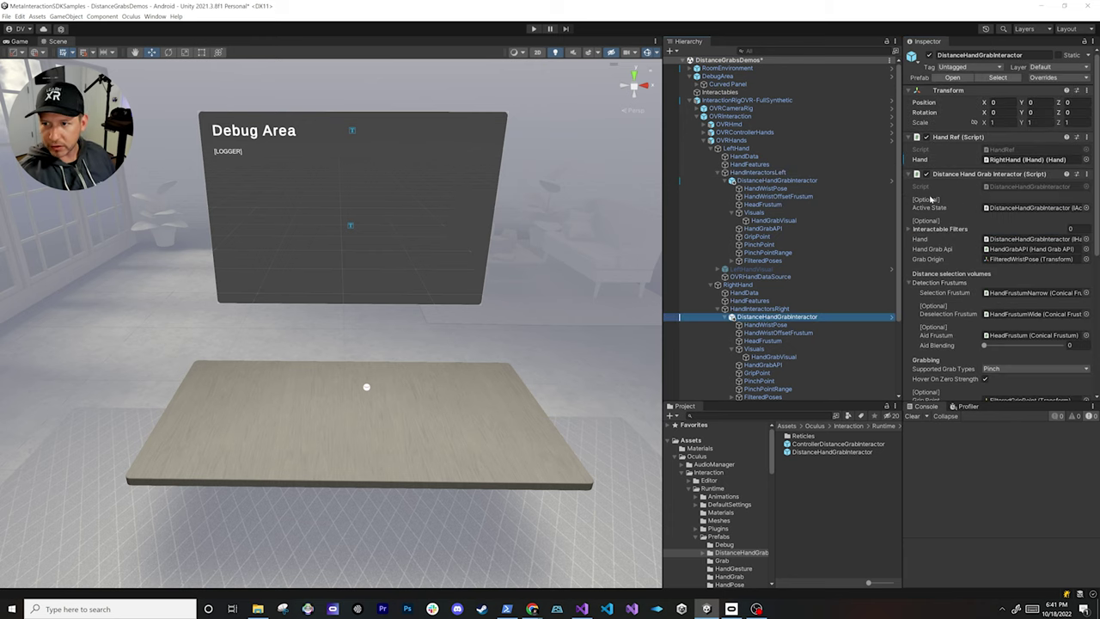
{"action": "left_click", "coordinate": [759, 307]}
{"action": "left_click", "coordinate": [1070, 174]}
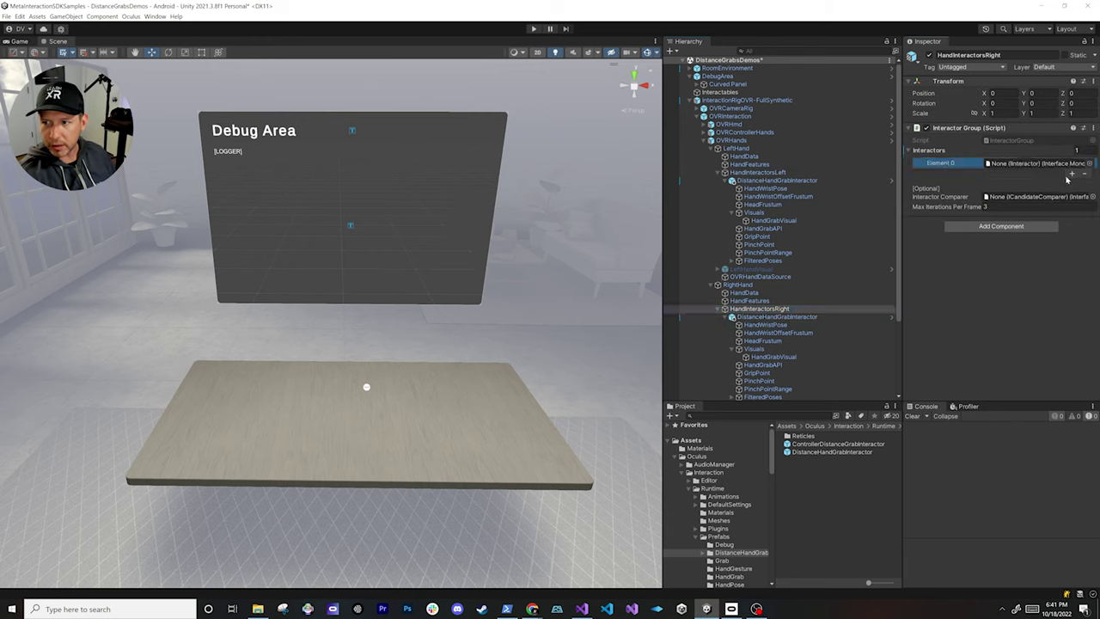
{"action": "left_click_drag", "start_coordinate": [774, 316], "coordinate": [1032, 164]}
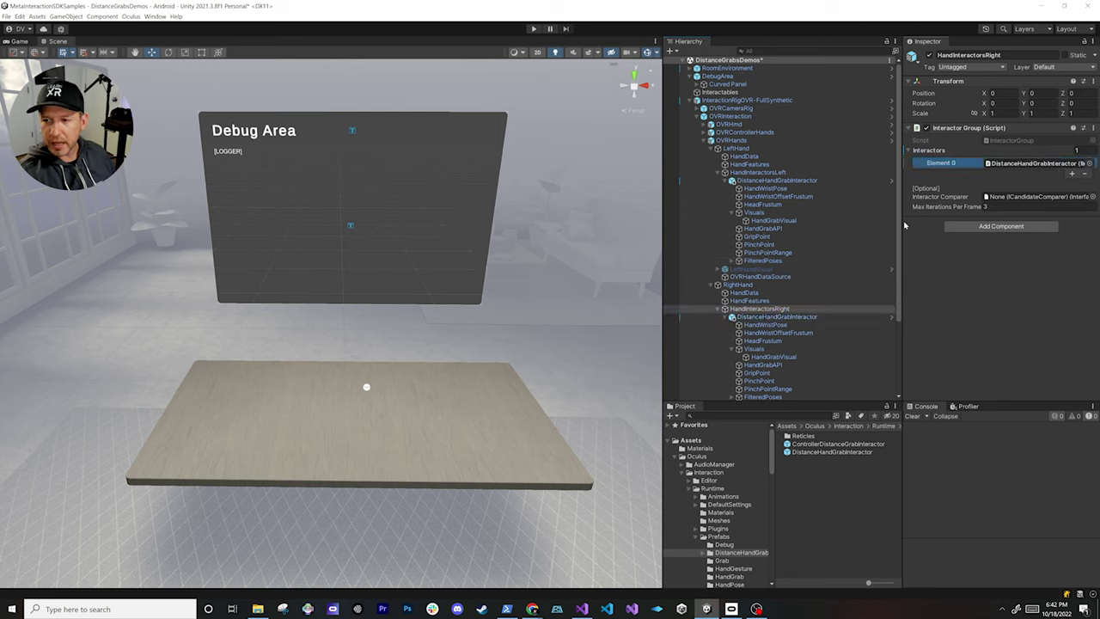
Collapse the expanded InteractionRigOVR-FullSynthetic hierarchy and move the Interactables object below the rig
{"action": "left_click", "coordinate": [723, 172]}
{"action": "left_click", "coordinate": [720, 221]}
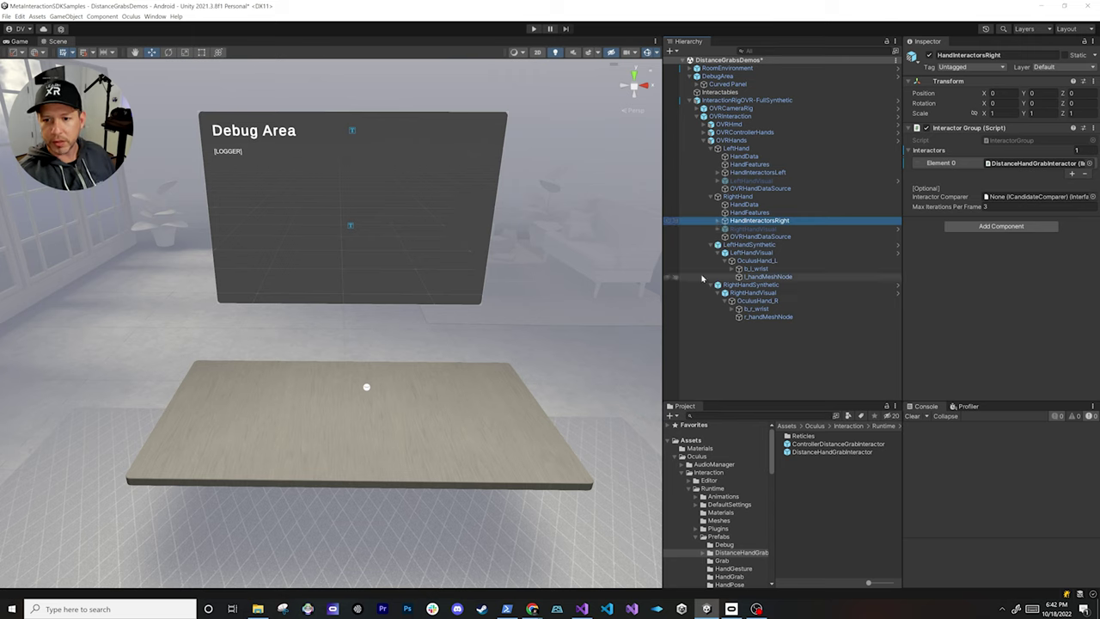
{"action": "left_click", "coordinate": [712, 247]}
{"action": "left_click", "coordinate": [712, 253]}
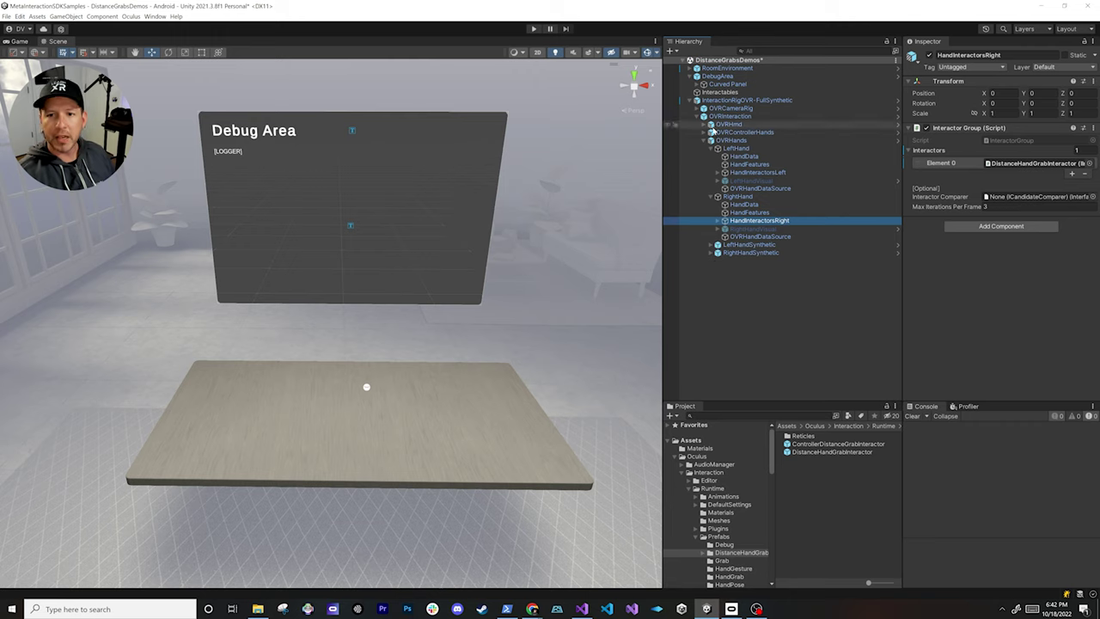
{"action": "left_click", "coordinate": [690, 100]}
{"action": "mouse_move", "coordinate": [719, 92]}
{"action": "left_mouse_down"}
{"action": "mouse_move", "coordinate": [714, 111]}
{"action": "mouse_move", "coordinate": [720, 101]}
{"action": "left_mouse_up"}
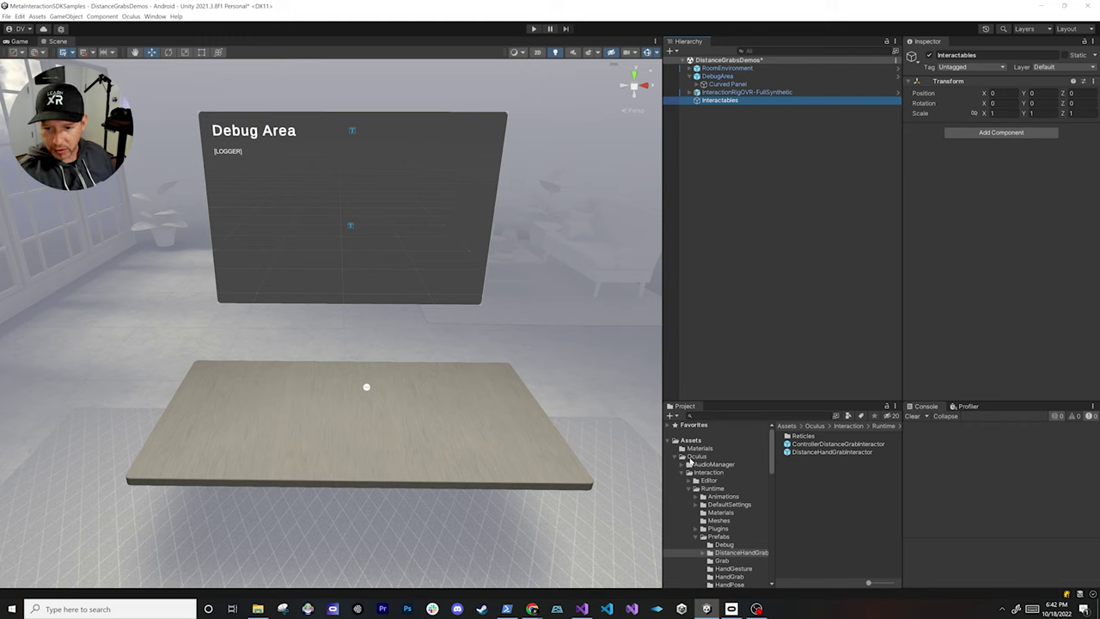
Add the Cup prefab from Prefabs/HandGrabObjects/Prepared to the scene as a child of Interactables
{"action": "left_click", "coordinate": [694, 456]}
{"action": "left_click", "coordinate": [677, 456]}
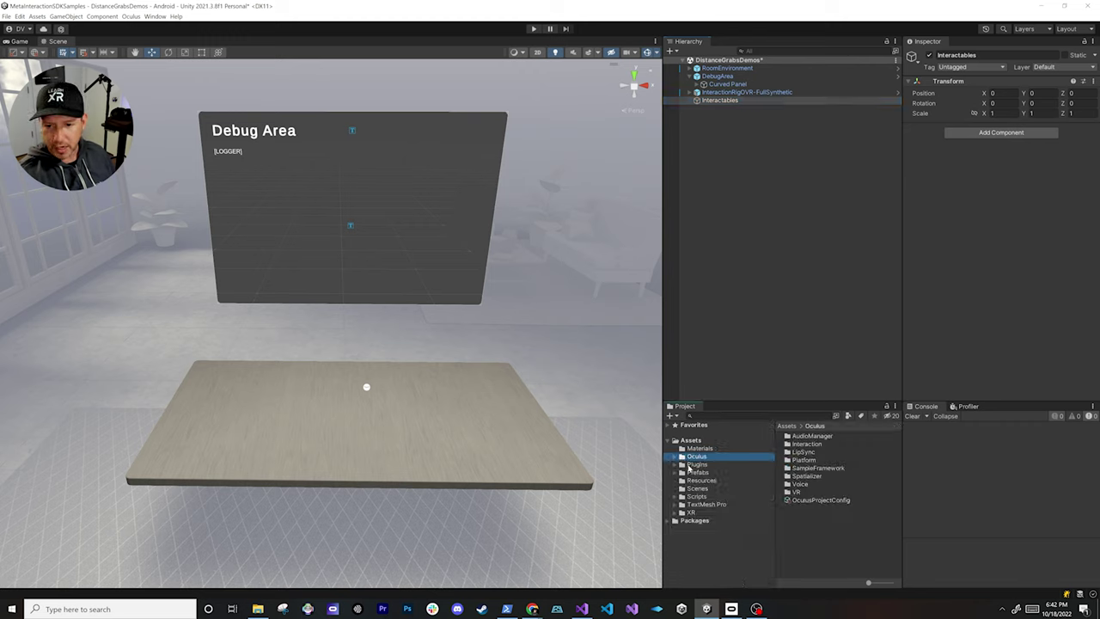
{"action": "left_click", "coordinate": [697, 472]}
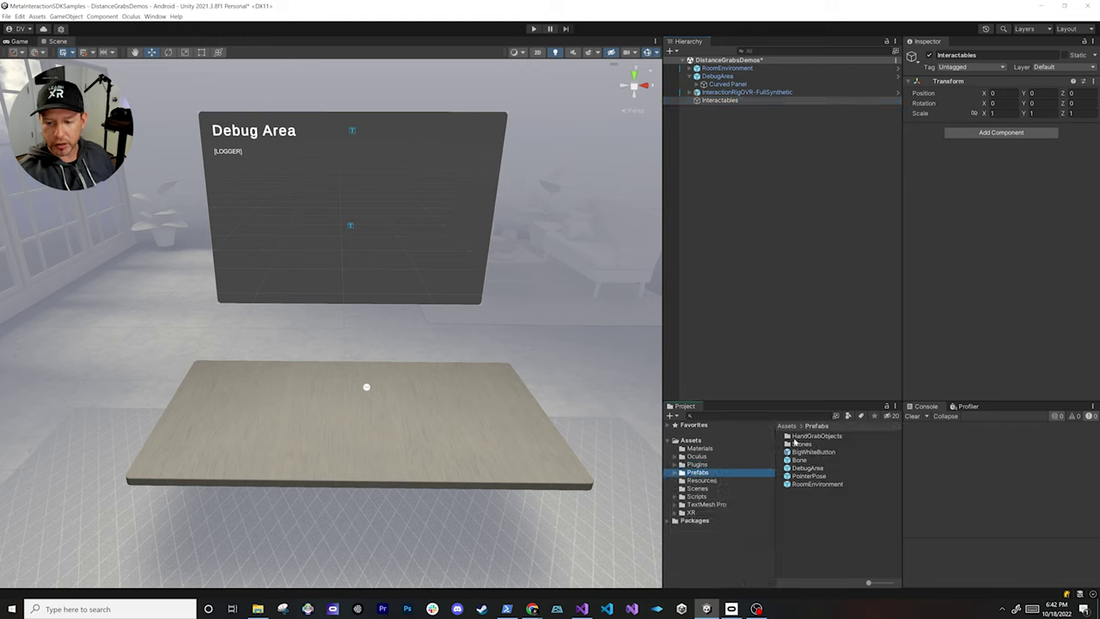
{"action": "double_click", "coordinate": [805, 439]}
{"action": "double_click", "coordinate": [805, 437]}
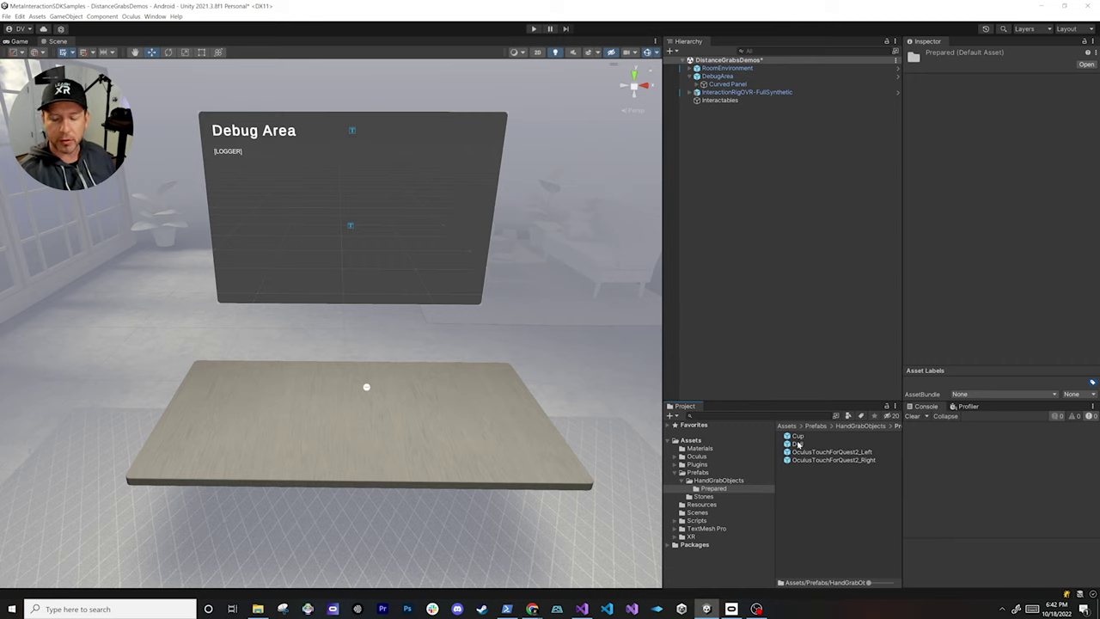
{"action": "left_click_drag", "start_coordinate": [798, 439], "coordinate": [721, 102]}
{"action": "scroll", "coordinate": [491, 283], "scroll_direction": "up", "scroll_amount": 3}
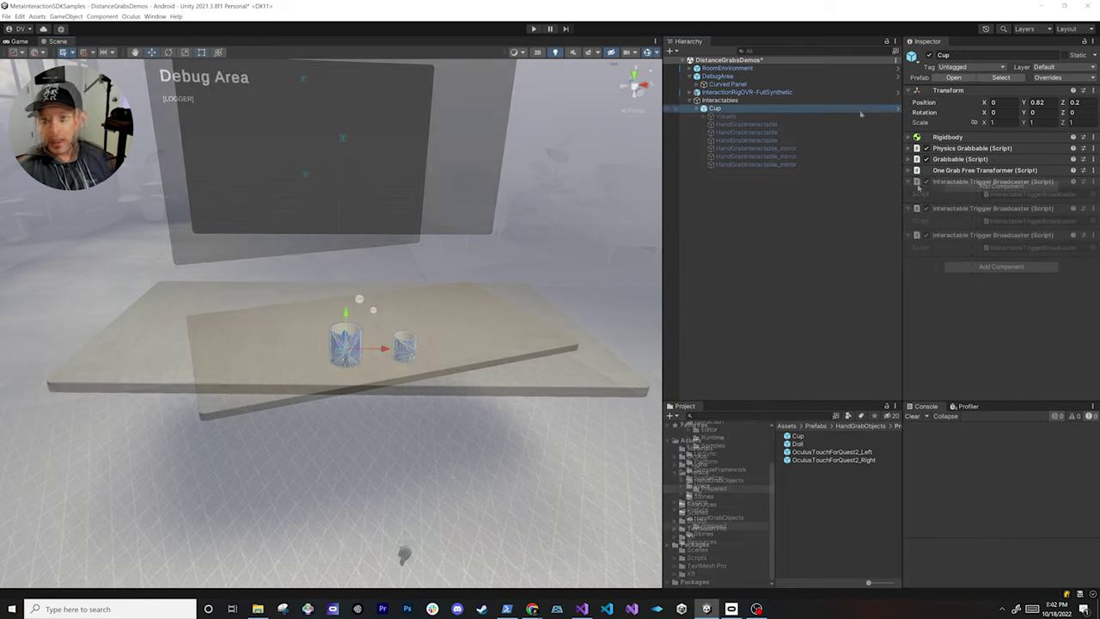
Unpack the Cup prefab instance under Interactables
{"action": "right_click", "coordinate": [861, 110]}
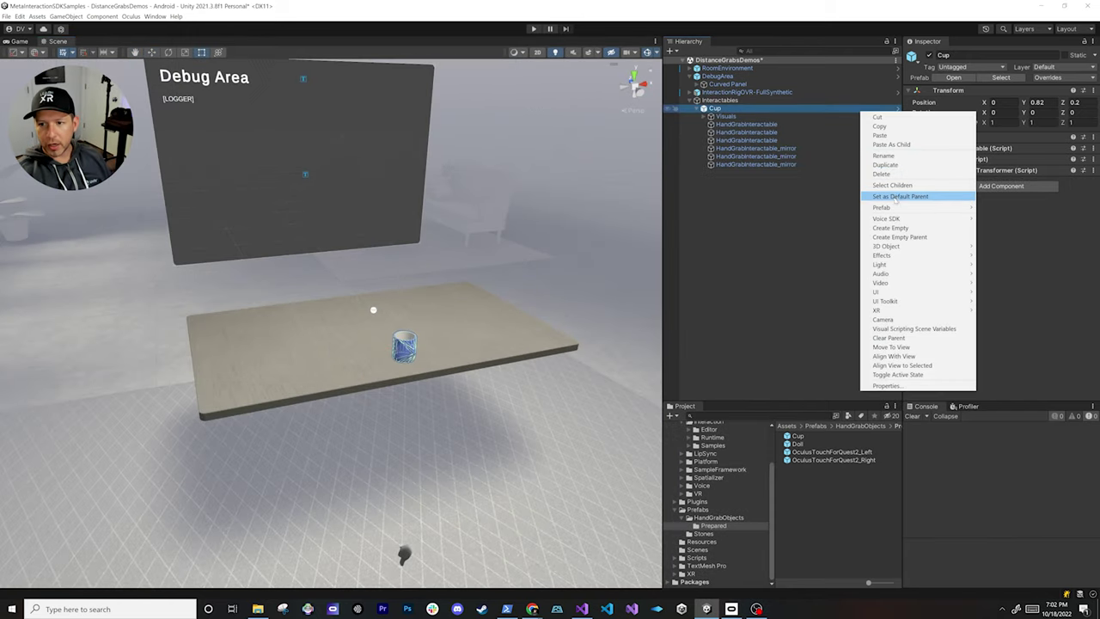
{"action": "mouse_move", "coordinate": [896, 208]}
{"action": "left_click", "coordinate": [1018, 251]}
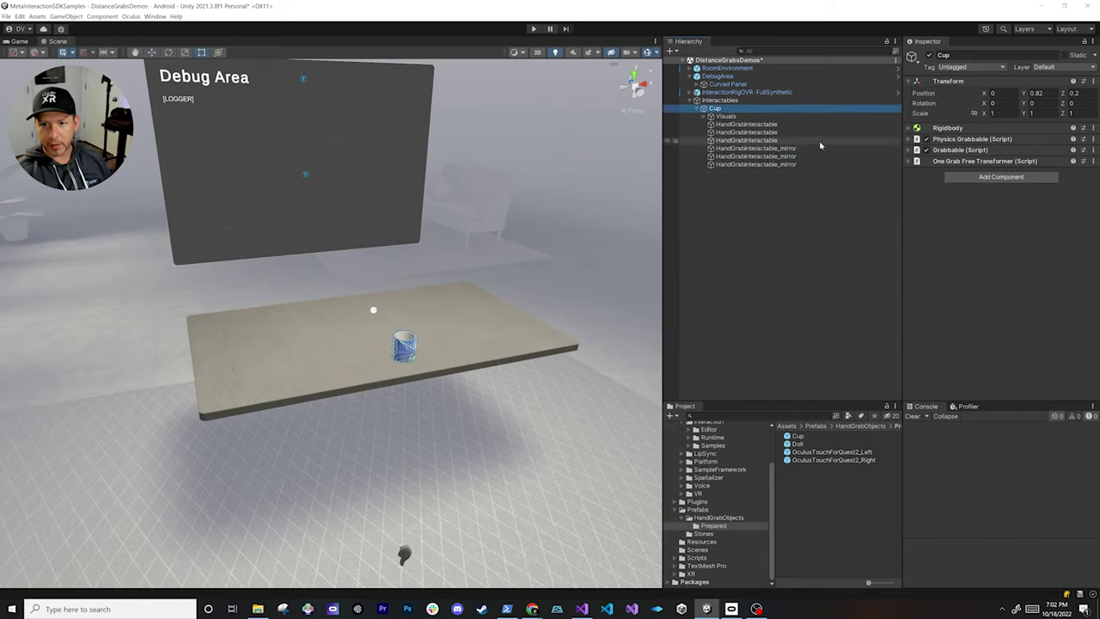
Examine the hand pose of each HandGrabInteractable and HandGrabInteractable_mirror object under the Cup
{"action": "left_click", "coordinate": [798, 131]}
{"action": "right_click_drag", "start_coordinate": [429, 284], "coordinate": [447, 266]}
{"action": "left_click", "coordinate": [756, 125]}
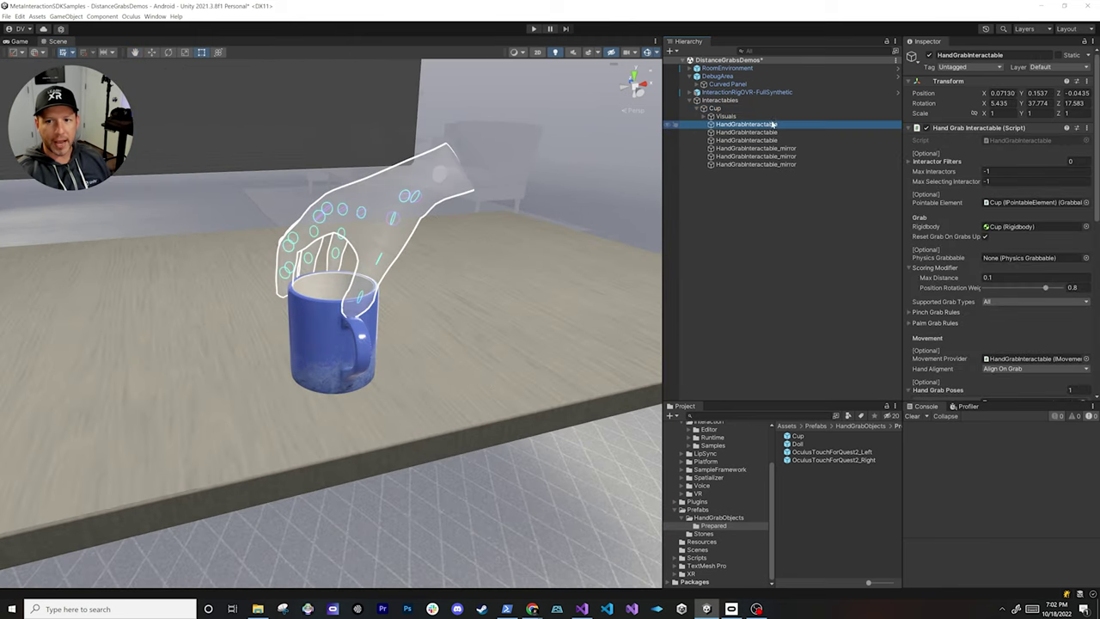
{"action": "left_click", "coordinate": [771, 132]}
{"action": "left_click", "coordinate": [771, 140]}
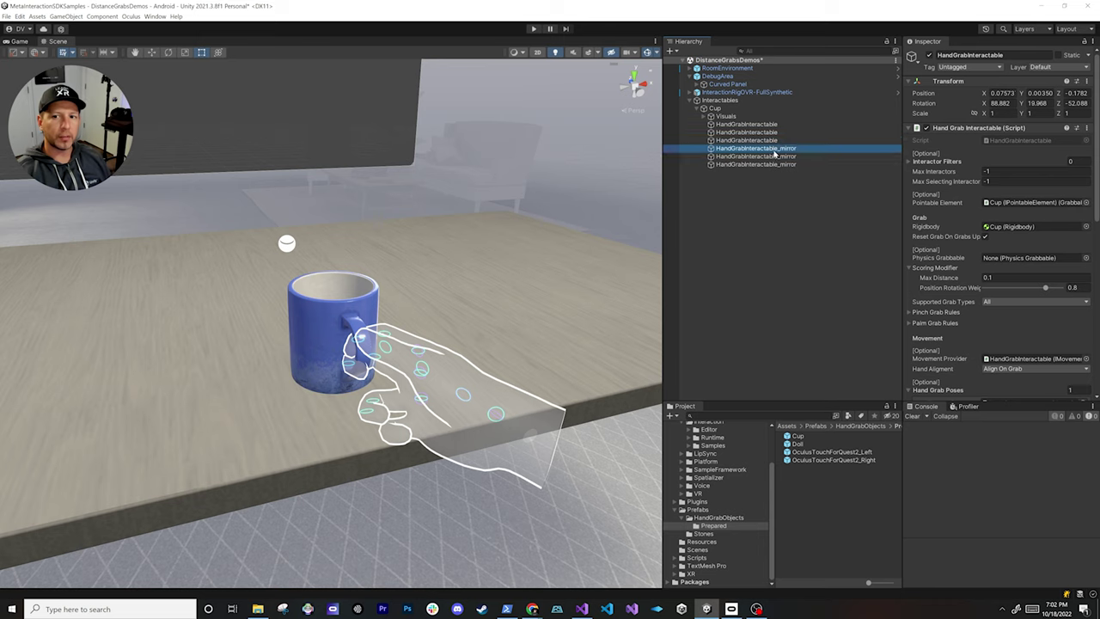
{"action": "left_click", "coordinate": [771, 148]}
{"action": "left_click", "coordinate": [771, 164]}
{"action": "left_click", "coordinate": [772, 157]}
Delete the first and third HandGrabInteractable and the first and third HandGrabInteractable_mirror from the Cup, keeping one of each
{"action": "left_click", "coordinate": [774, 148]}
{"action": "left_click", "coordinate": [772, 164], "text": "ctrl"}
{"action": "left_click", "coordinate": [772, 140], "text": "ctrl"}
{"action": "left_click", "coordinate": [772, 125], "text": "ctrl"}
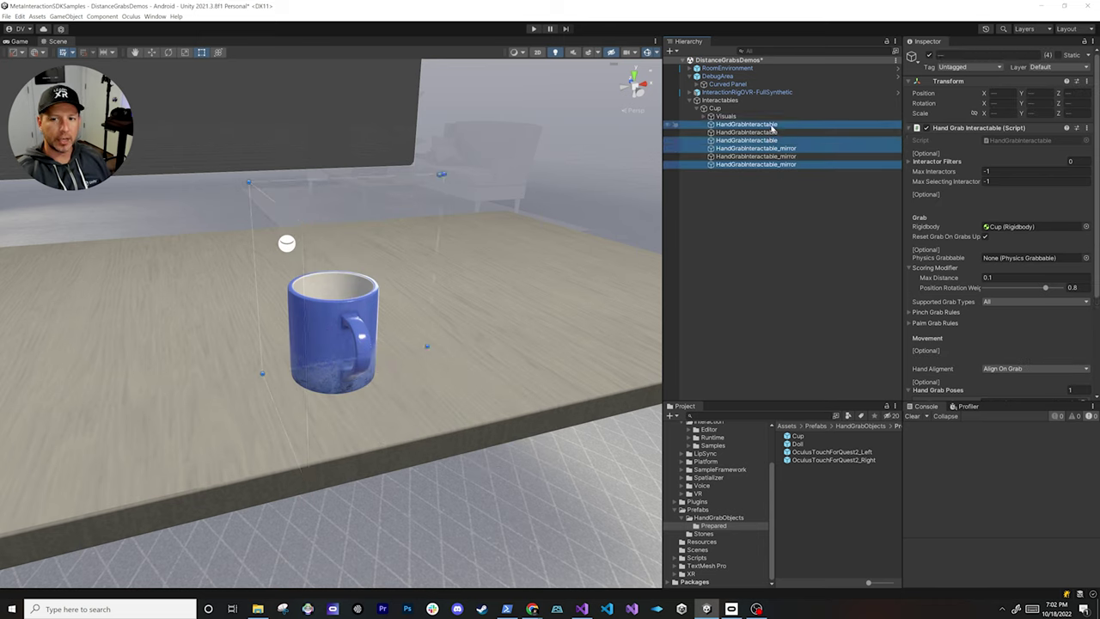
{"action": "key", "text": "Delete"}
{"action": "left_click", "coordinate": [771, 124]}
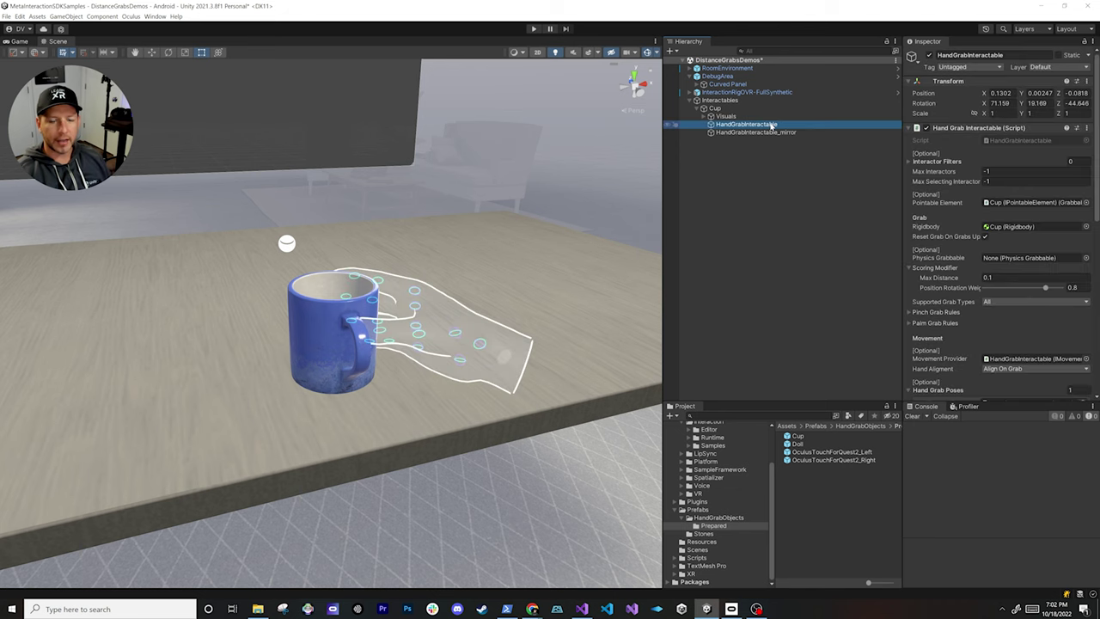
{"action": "left_click", "coordinate": [770, 133]}
Add a Distance Hand Grab Interactable component to the Cup's HandGrabInteractable
{"action": "left_click", "coordinate": [761, 124]}
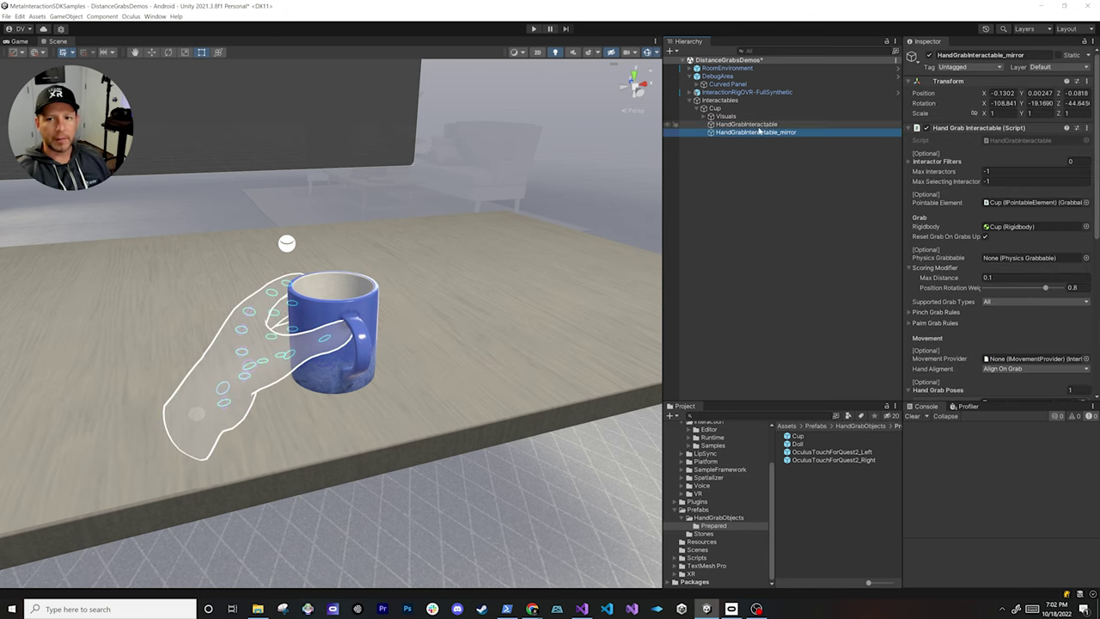
{"action": "scroll", "coordinate": [988, 172], "scroll_direction": "down", "scroll_amount": 8}
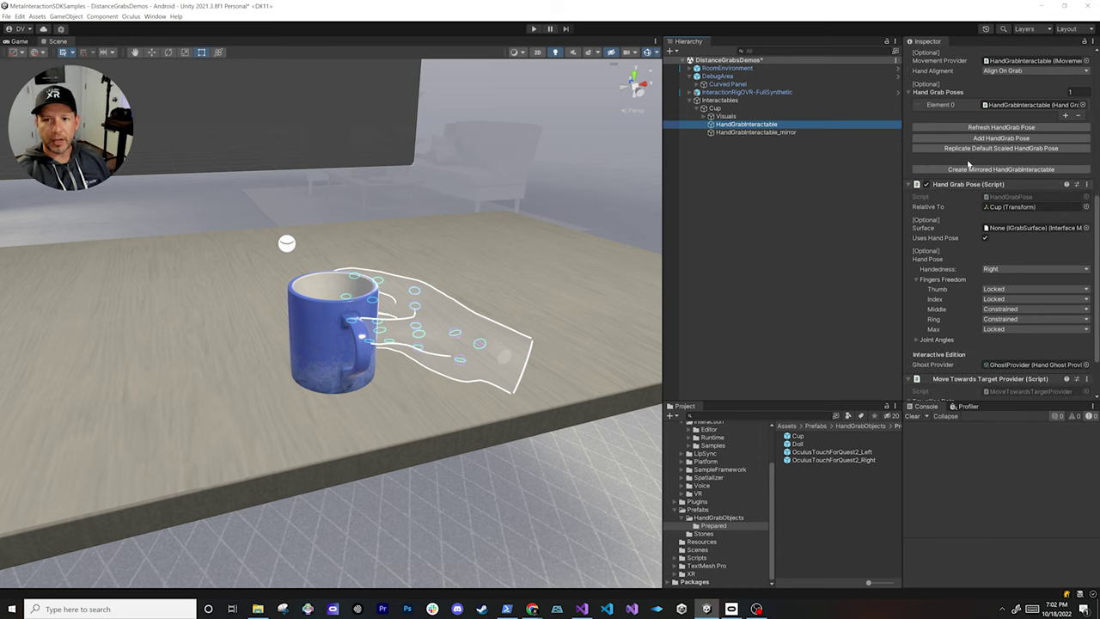
{"action": "scroll", "coordinate": [1018, 268], "scroll_direction": "down", "scroll_amount": 2}
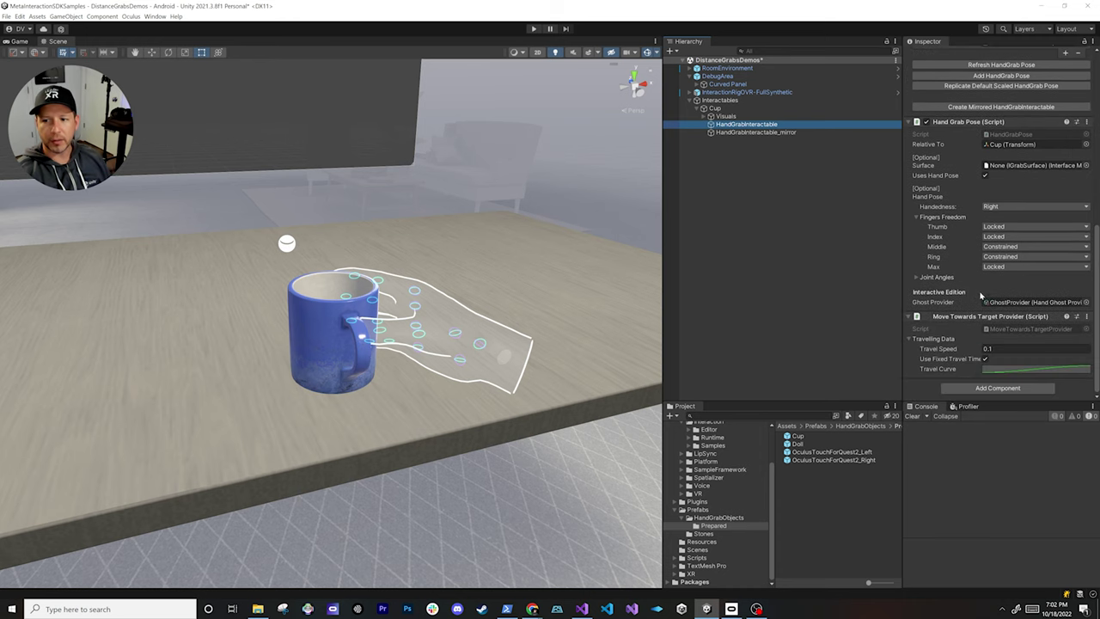
{"action": "left_click", "coordinate": [999, 390]}
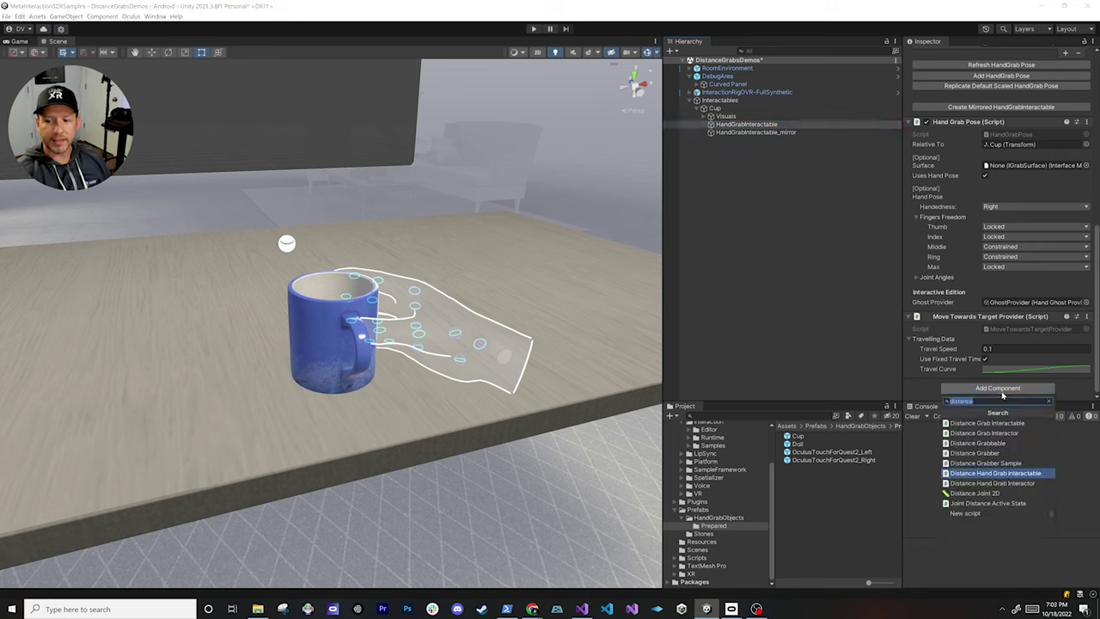
{"action": "key", "text": "Return"}
Add a Move From Target Provider to HandGrabInteractable and assign it as the Movement Provider of its Distance Hand Grab Interactable
{"action": "scroll", "coordinate": [976, 342], "scroll_direction": "down", "scroll_amount": 8}
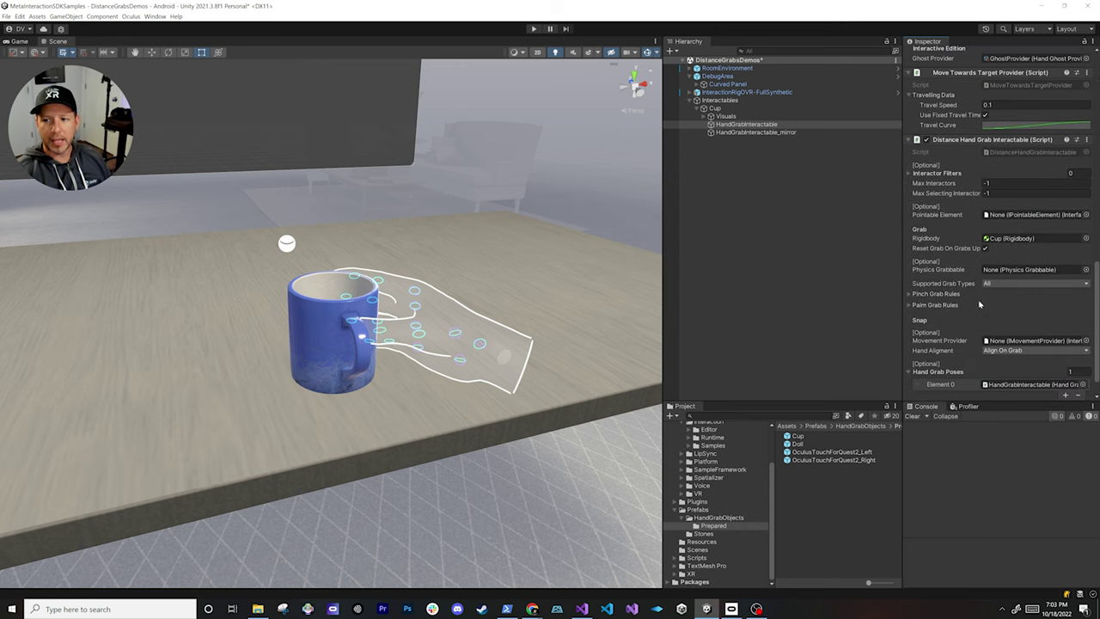
{"action": "scroll", "coordinate": [976, 296], "scroll_direction": "down", "scroll_amount": 1}
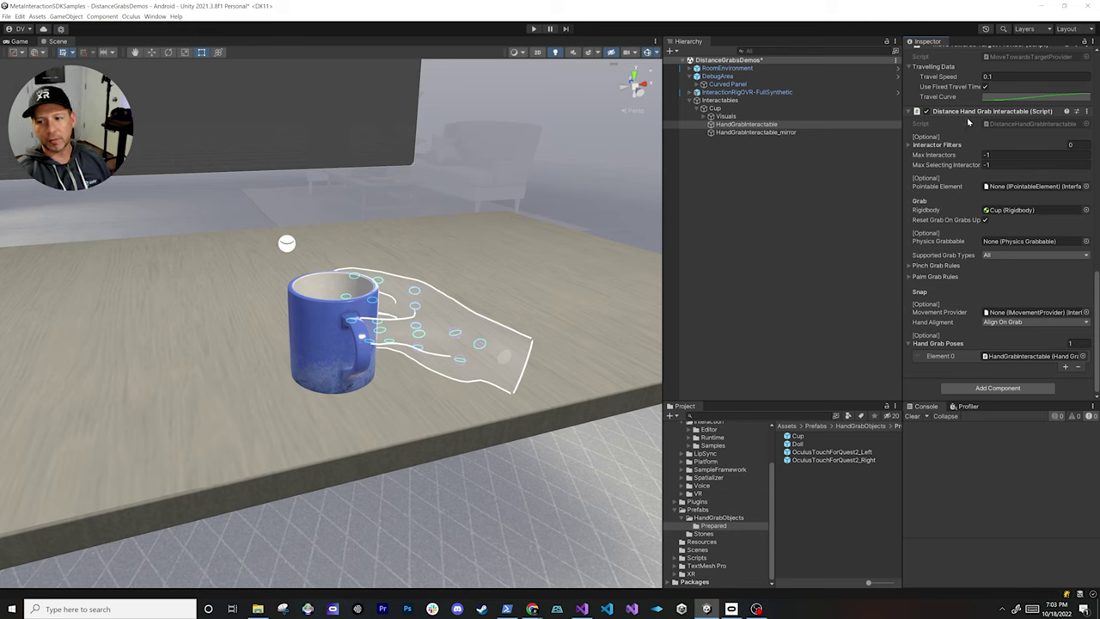
{"action": "left_click", "coordinate": [981, 389]}
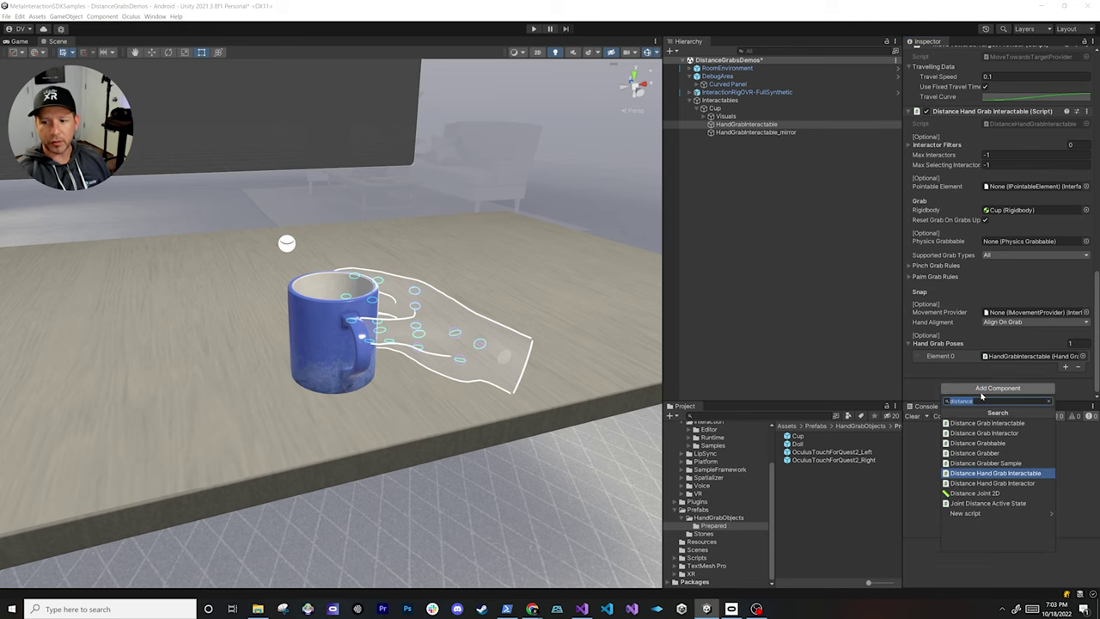
{"action": "type", "text": "move from"}
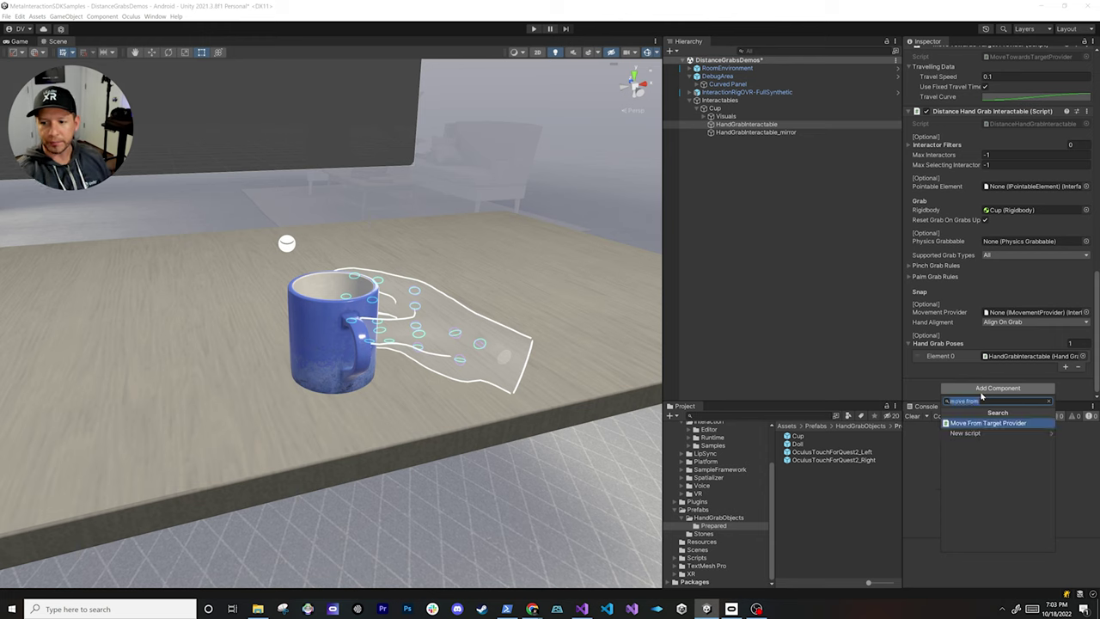
{"action": "key", "text": "Return"}
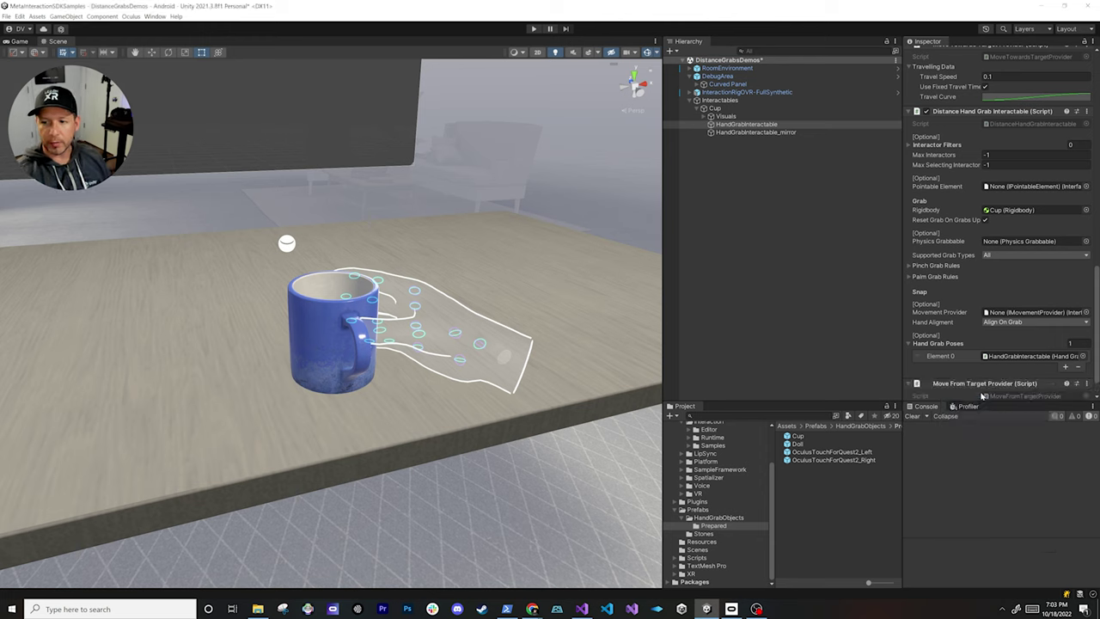
{"action": "left_click_drag", "start_coordinate": [969, 383], "coordinate": [1025, 318]}
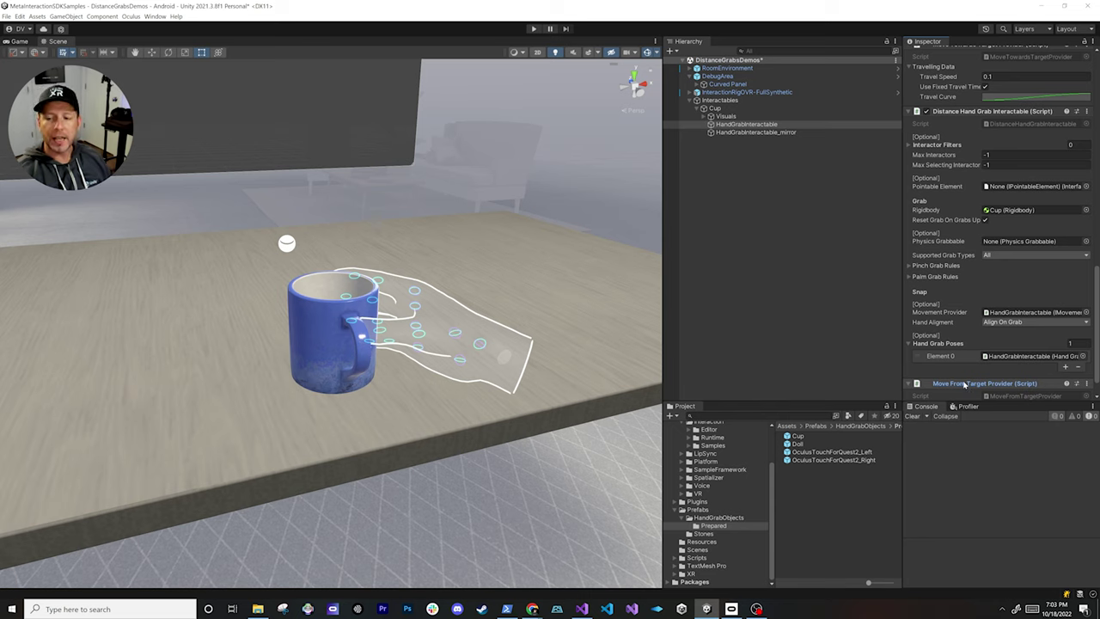
{"action": "scroll", "coordinate": [962, 387], "scroll_direction": "down", "scroll_amount": 1}
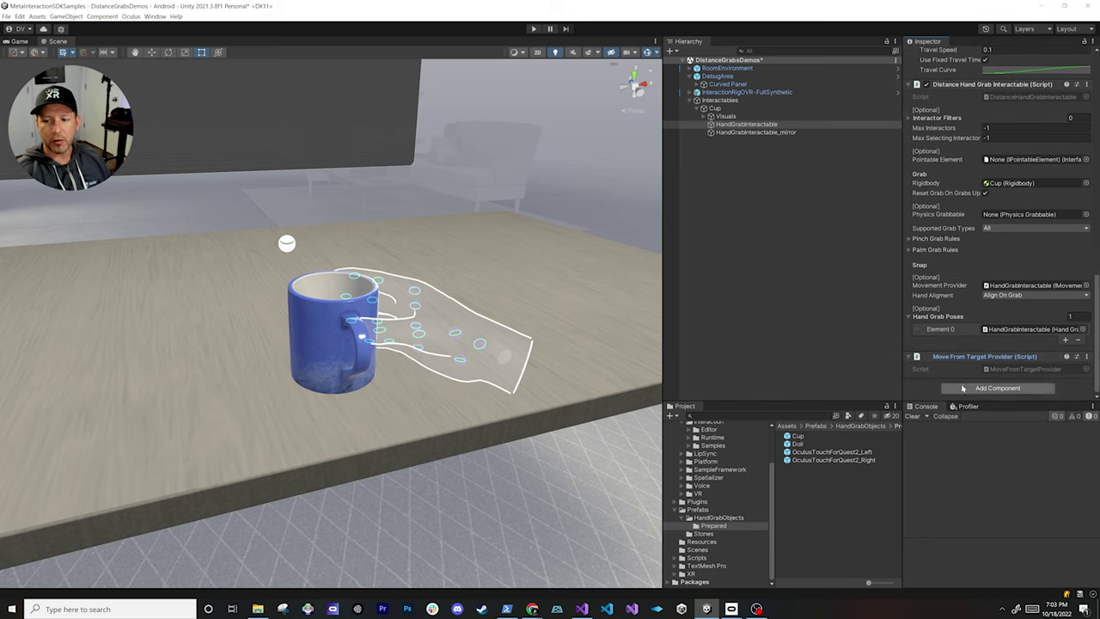
{"action": "left_click", "coordinate": [963, 388]}
{"action": "type", "text": "move a"}
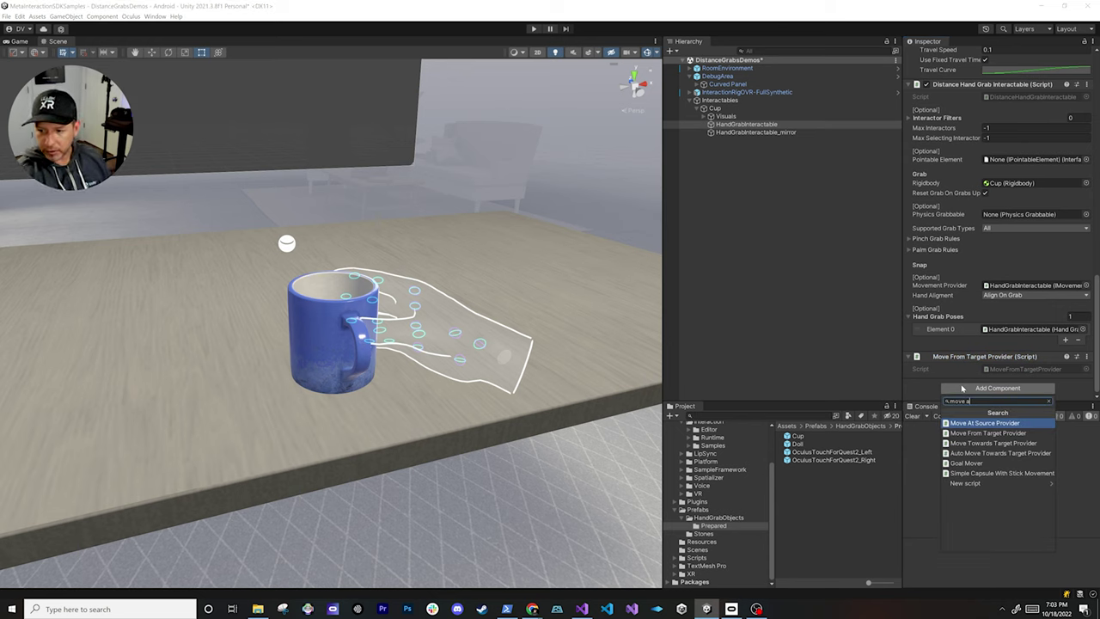
{"action": "key", "text": "Down"}
{"action": "key", "text": "Down"}
{"action": "key", "text": "Down"}
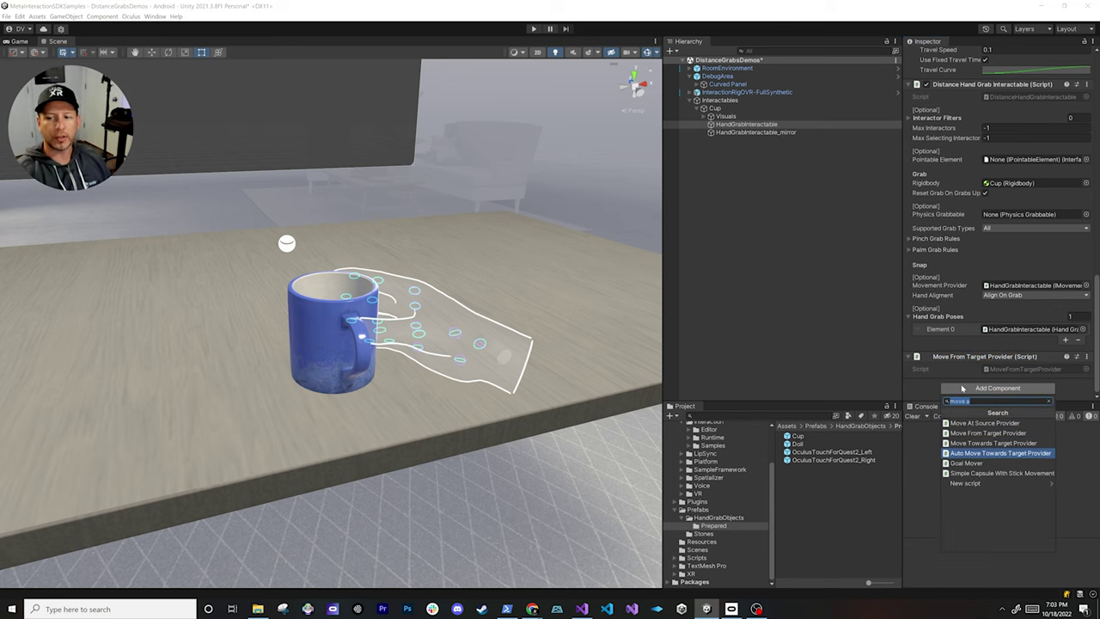
{"action": "key", "text": "Return"}
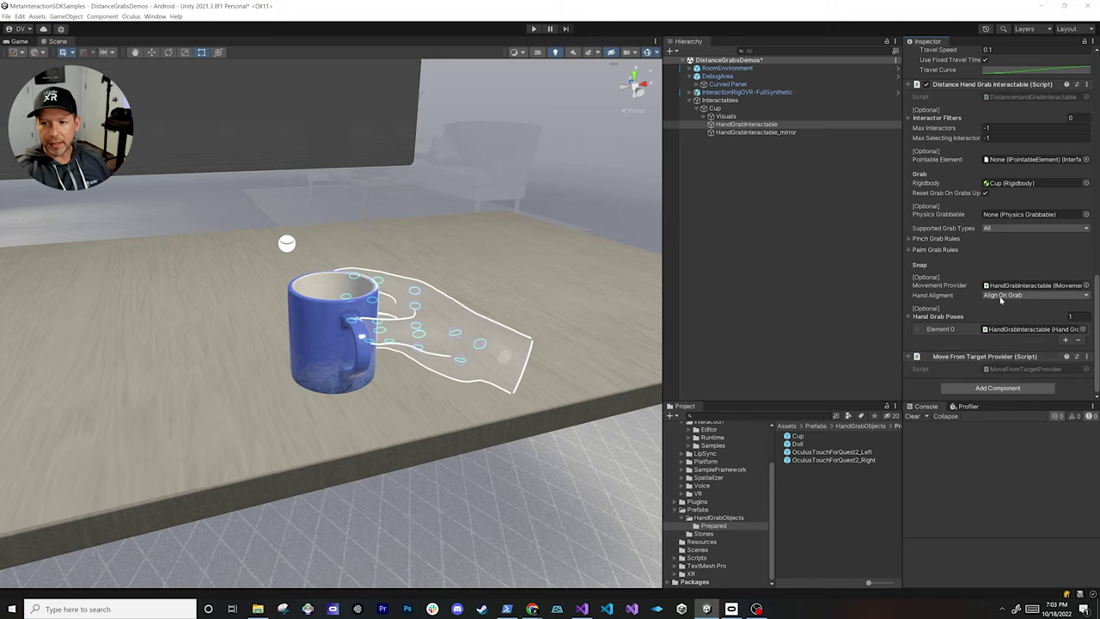
Add a Distance Hand Grab Interactable component to the Cup's HandGrabInteractable_mirror
{"action": "left_click", "coordinate": [797, 133]}
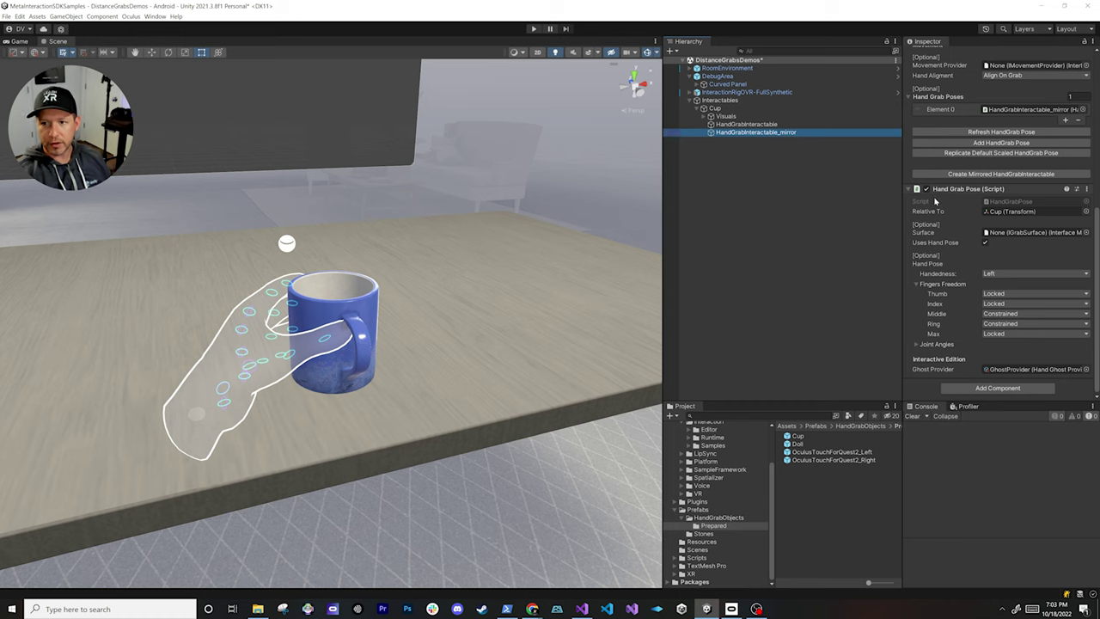
{"action": "left_click", "coordinate": [986, 389]}
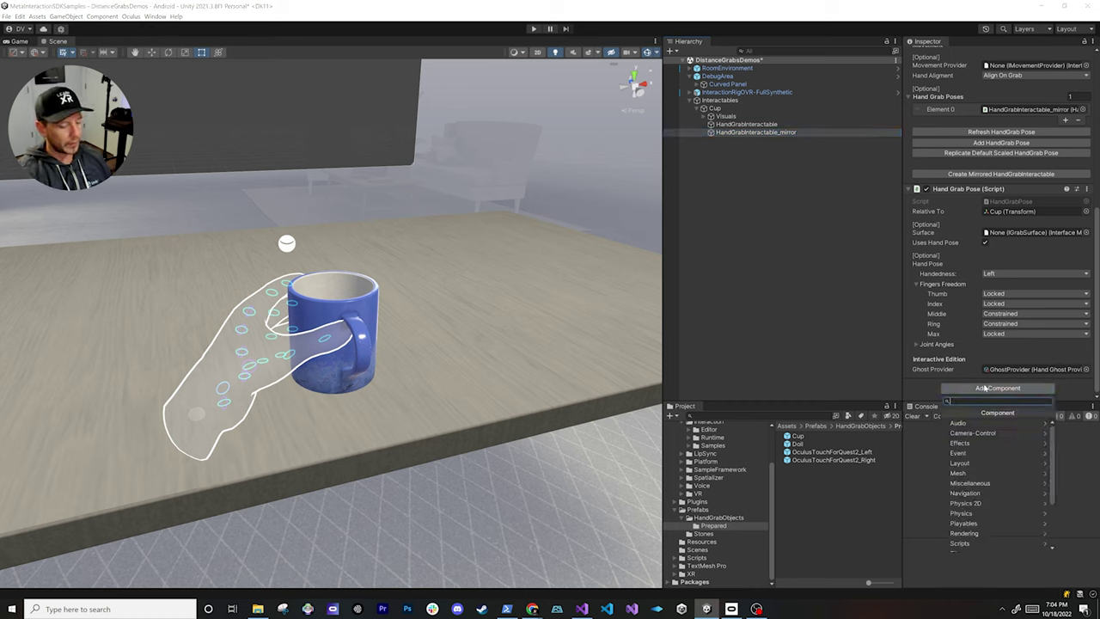
{"action": "type", "text": "hand"}
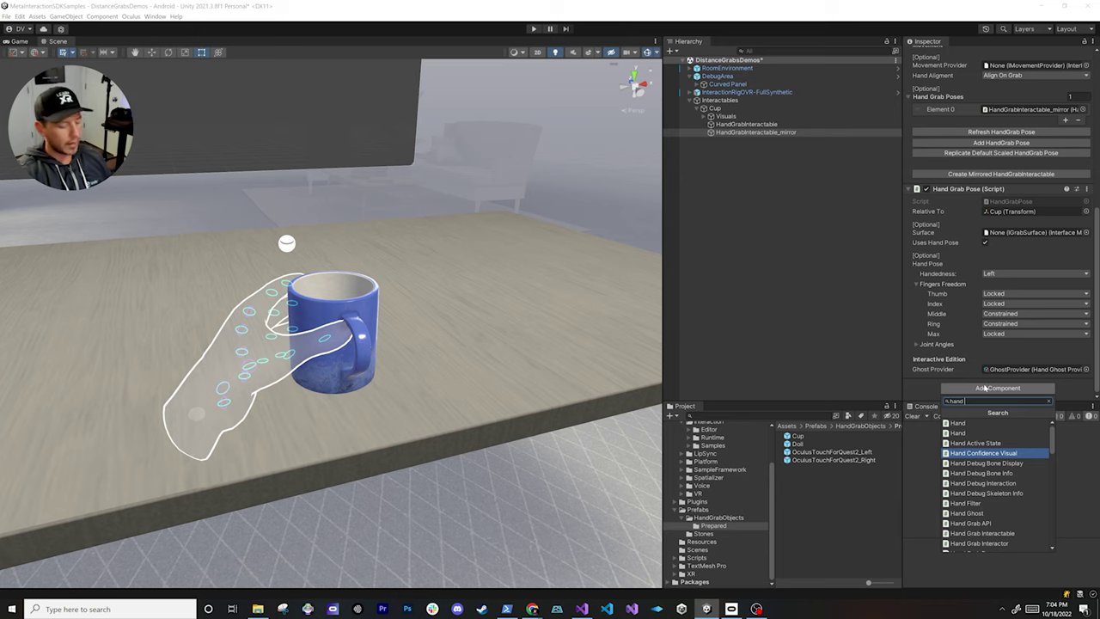
{"action": "key", "text": "BackSpace"}
{"action": "key", "text": "BackSpace"}
{"action": "key", "text": "BackSpace"}
{"action": "key", "text": "BackSpace"}
{"action": "type", "text": "distance grab"}
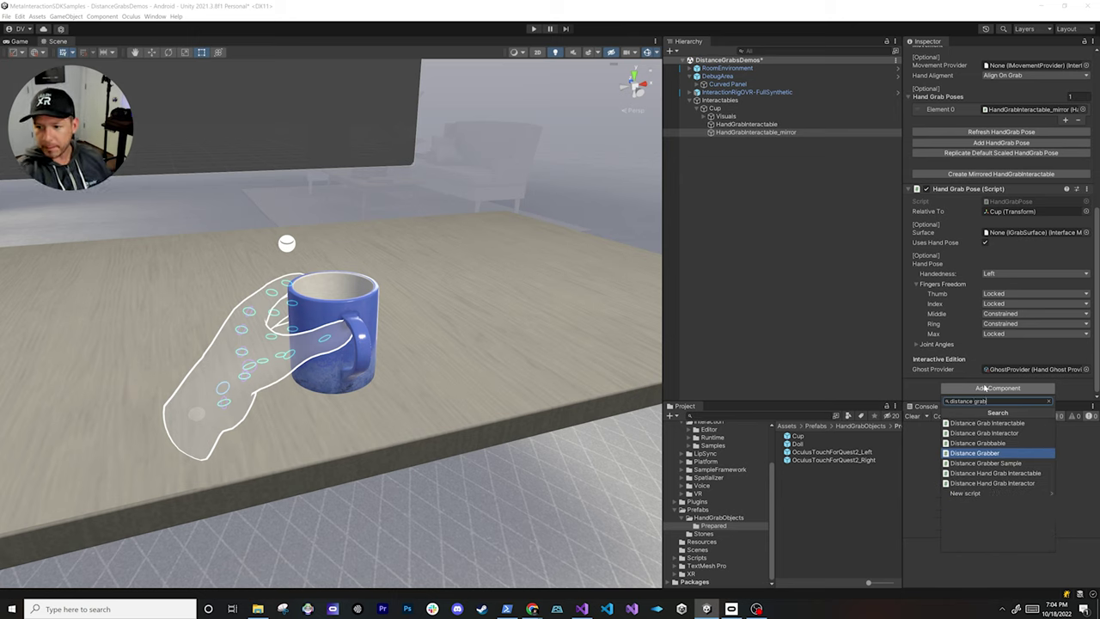
{"action": "key", "text": "Down"}
{"action": "key", "text": "Down"}
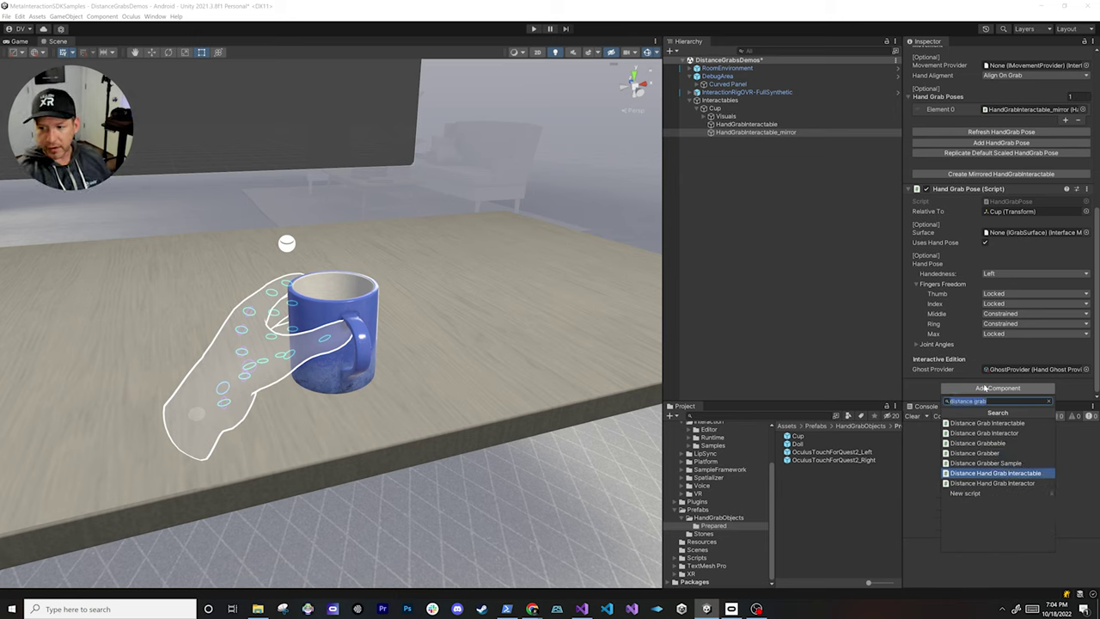
{"action": "key", "text": "Return"}
Add a Move From Target Provider to HandGrabInteractable_mirror and assign it as the Movement Provider of its Distance Hand Grab Interactable
{"action": "scroll", "coordinate": [974, 349], "scroll_direction": "down", "scroll_amount": 5}
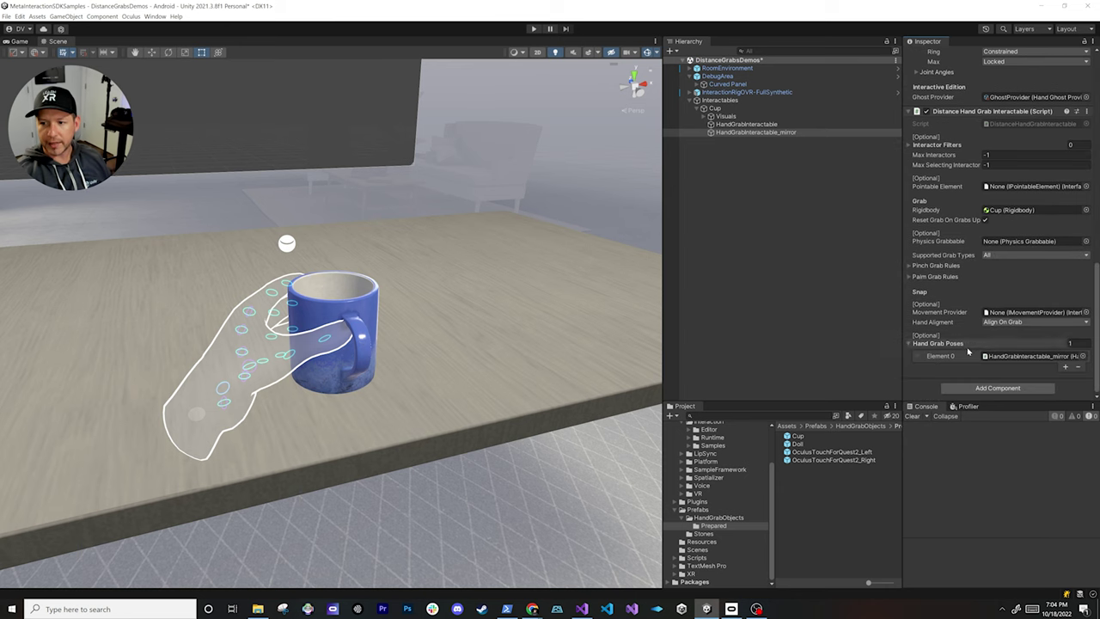
{"action": "left_click", "coordinate": [974, 390]}
{"action": "type", "text": "move from"}
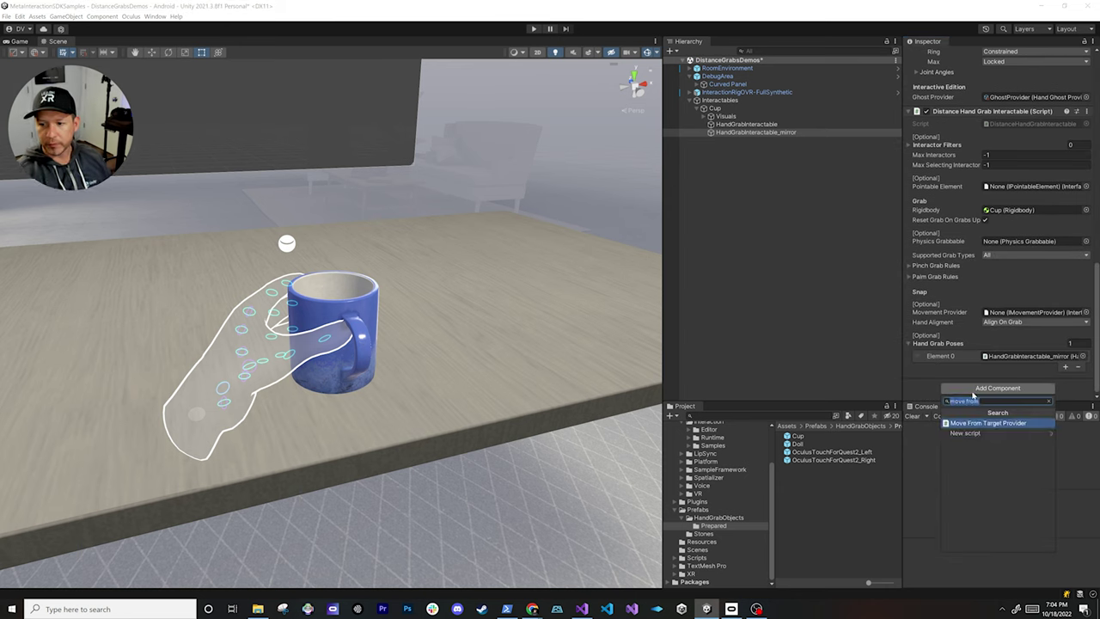
{"action": "key", "text": "Return"}
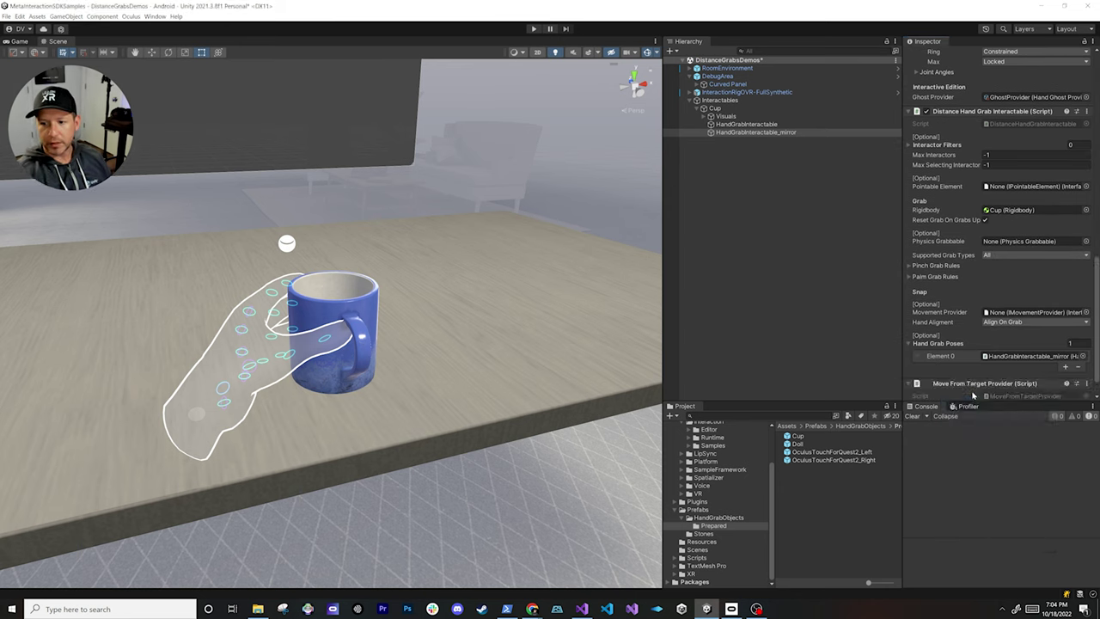
{"action": "left_click_drag", "start_coordinate": [975, 384], "coordinate": [1027, 323]}
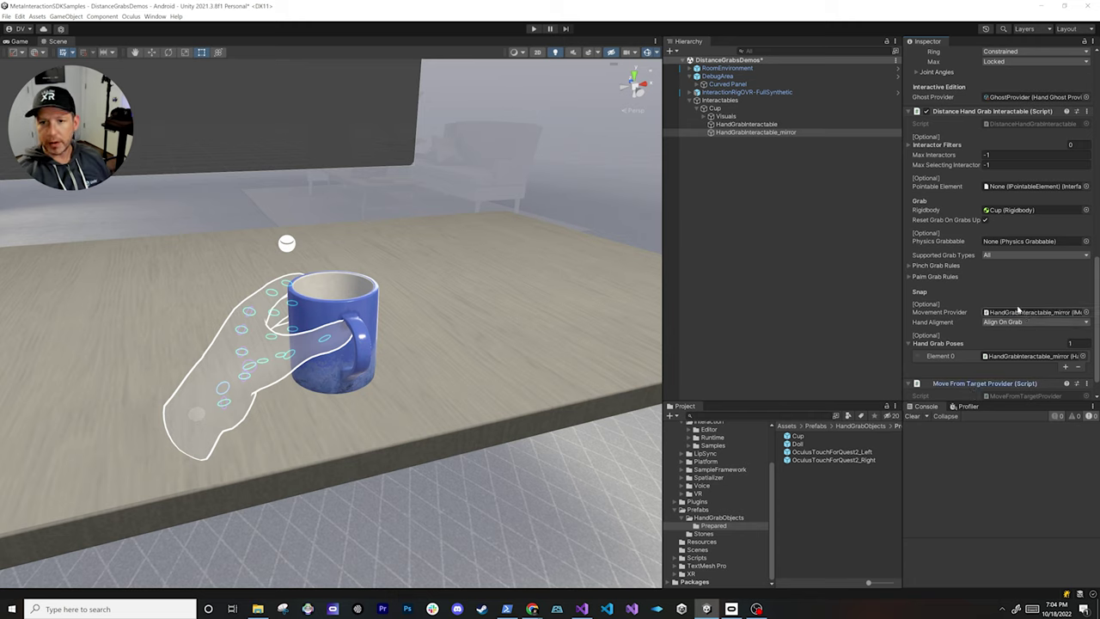
Review the Cup and its Visuals, HandGrabInteractable and HandGrabInteractable_mirror children
{"action": "left_click", "coordinate": [757, 126]}
{"action": "left_click", "coordinate": [715, 108]}
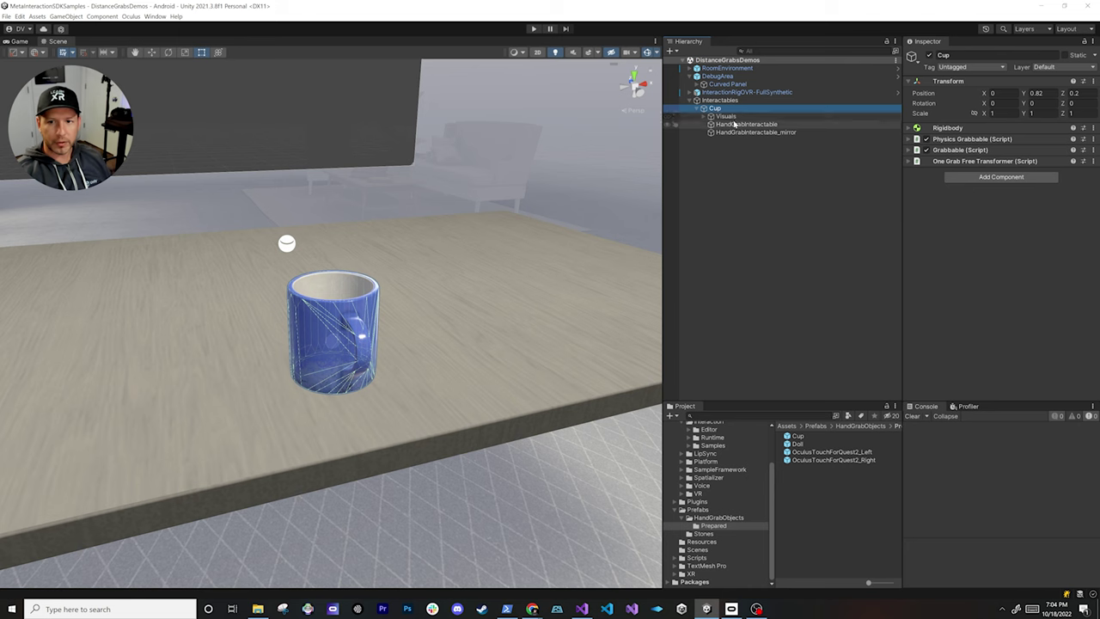
{"action": "left_click", "coordinate": [730, 117]}
{"action": "left_click", "coordinate": [739, 125]}
{"action": "left_click", "coordinate": [737, 133]}
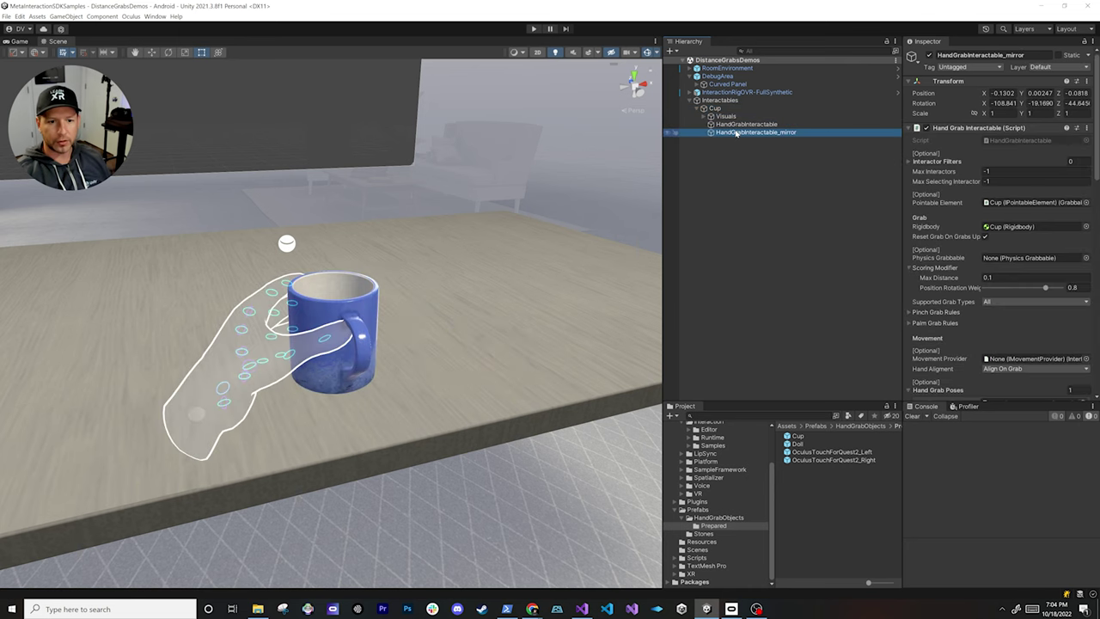
{"action": "mouse_move", "coordinate": [392, 307]}
{"action": "right_mouse_down"}
{"action": "mouse_move", "coordinate": [376, 314]}
{"action": "mouse_move", "coordinate": [401, 305]}
{"action": "right_mouse_up"}
Duplicate the Cup twice and place the second copy at X position 0.3 on the table
{"action": "left_click", "coordinate": [714, 108]}
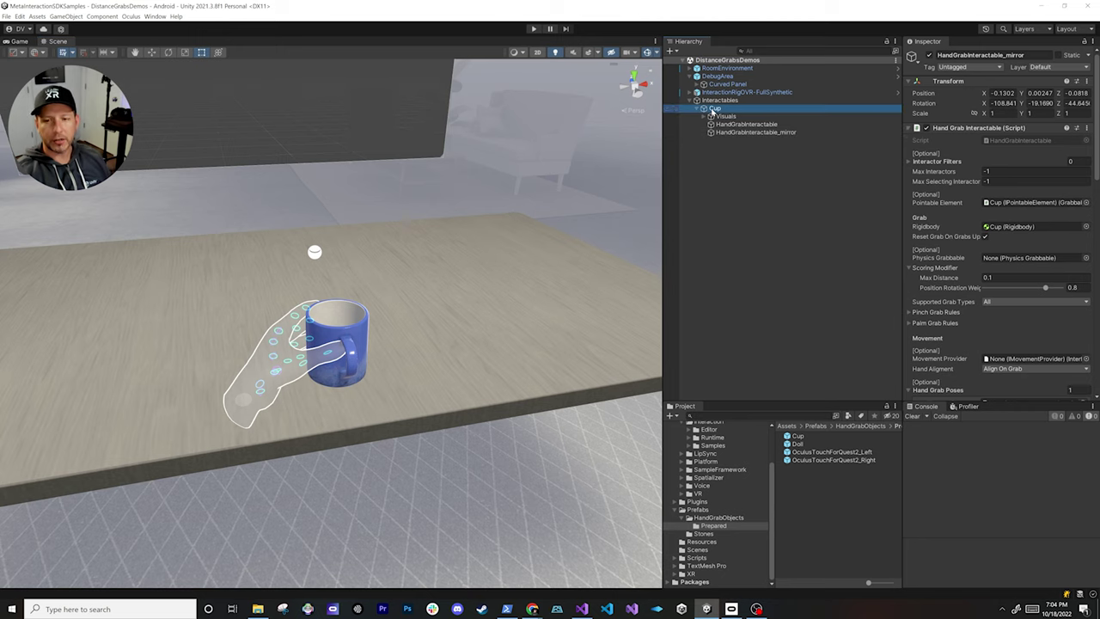
{"action": "key", "text": "ctrl+d"}
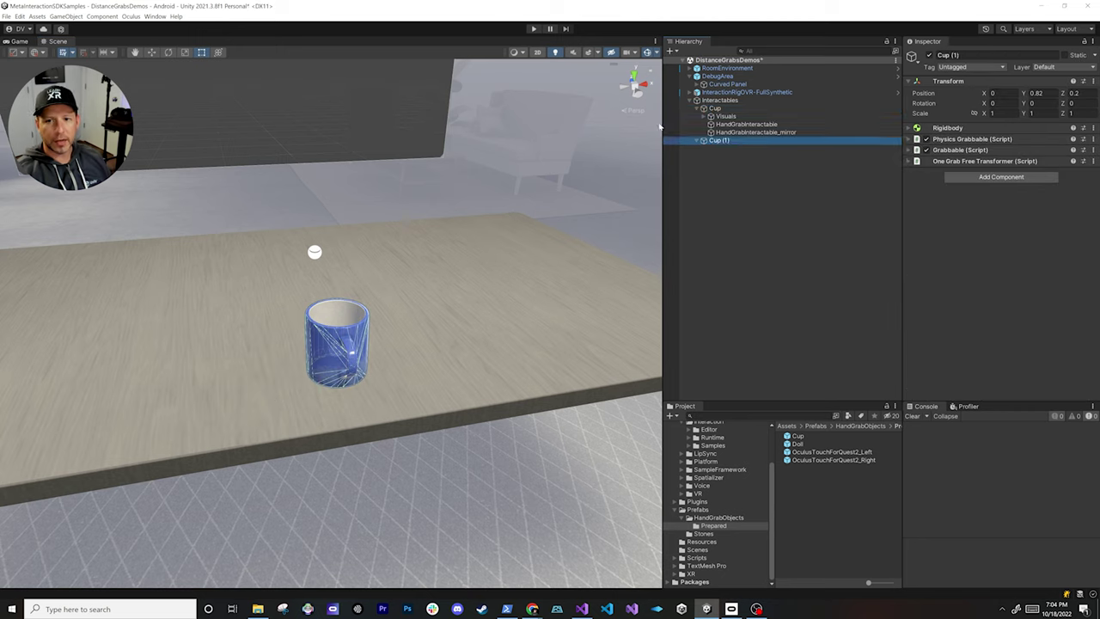
{"action": "key", "text": "w"}
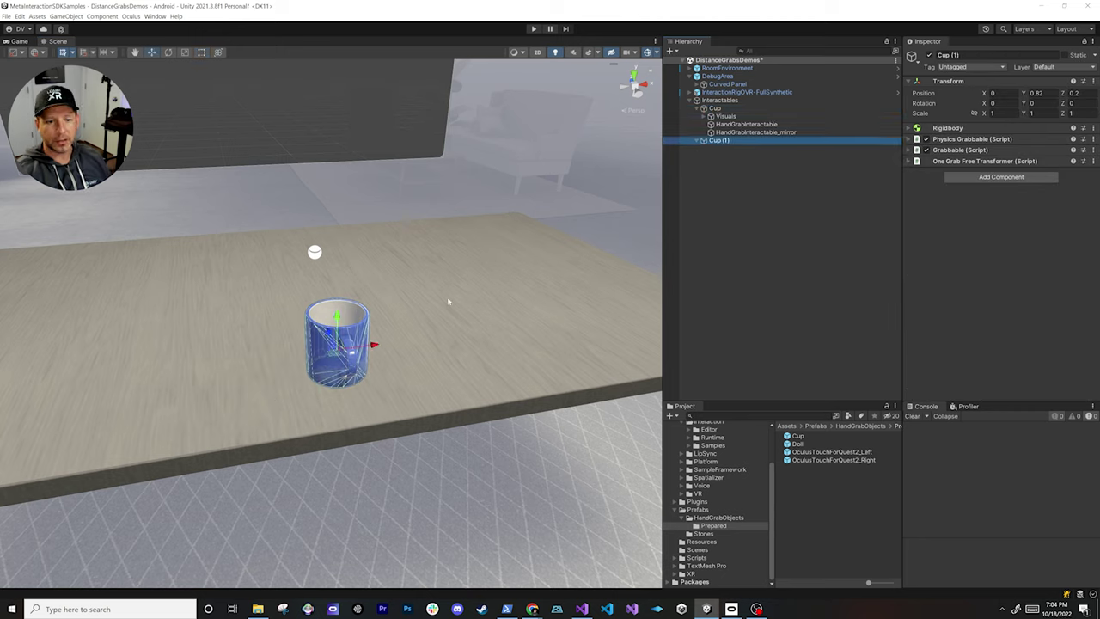
{"action": "key", "text": "ctrl+d"}
{"action": "left_click_drag", "start_coordinate": [374, 345], "coordinate": [575, 316]}
{"action": "left_click", "coordinate": [1003, 93]}
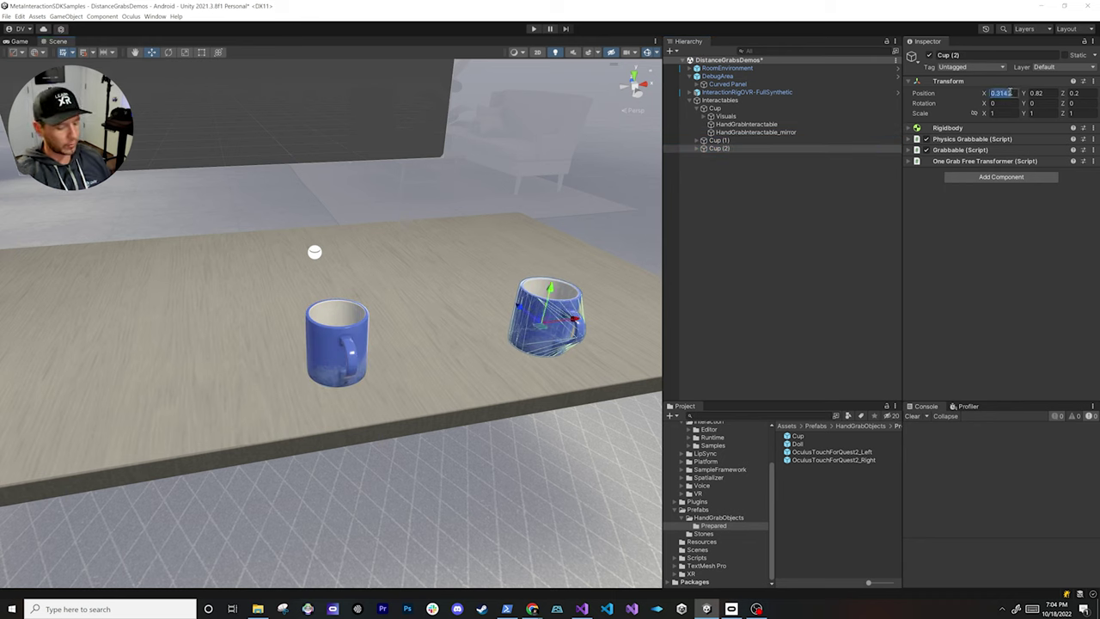
{"action": "type", "text": "0.3"}
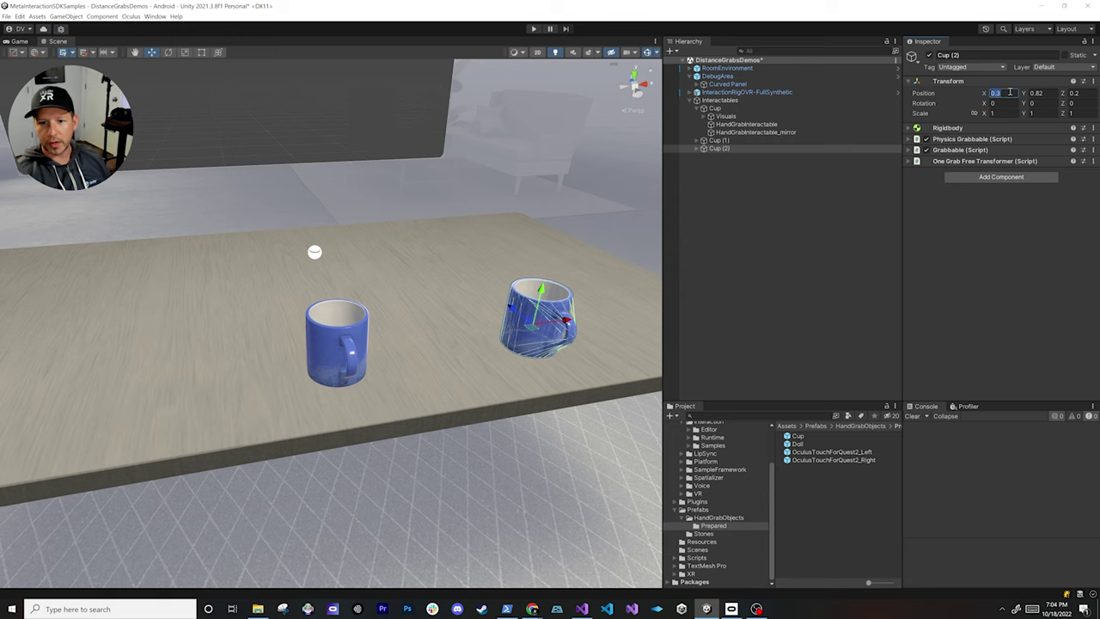
Set Cup (1)'s X position to -0.3 and rename both duplicated cups to Cup
{"action": "left_click", "coordinate": [716, 140]}
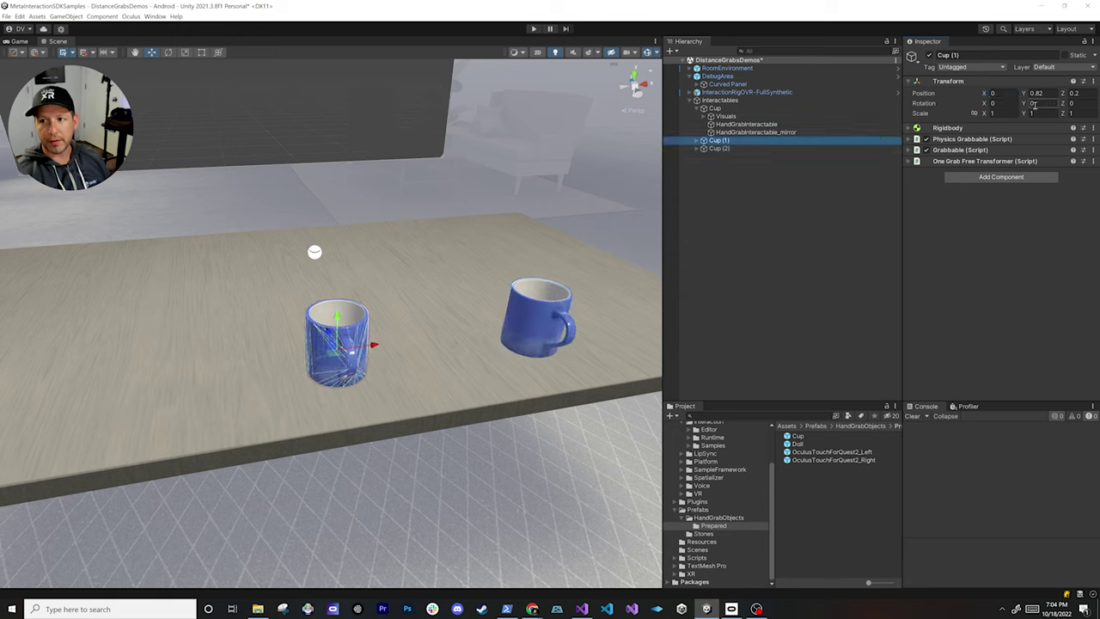
{"action": "left_click", "coordinate": [1014, 93]}
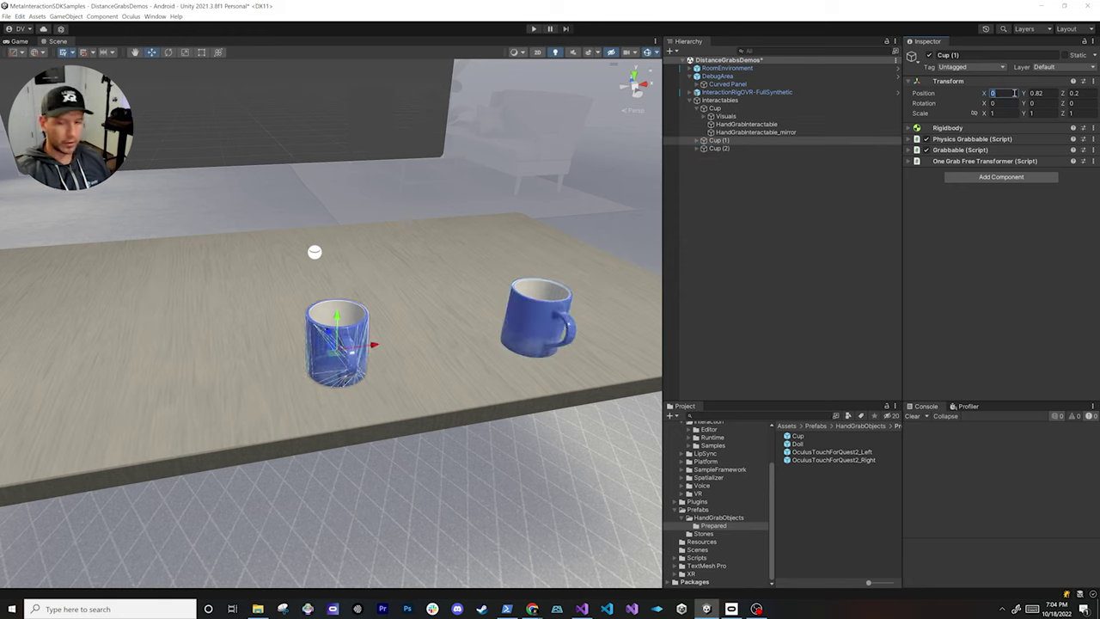
{"action": "type", "text": "0.3"}
{"action": "type", "text": "-"}
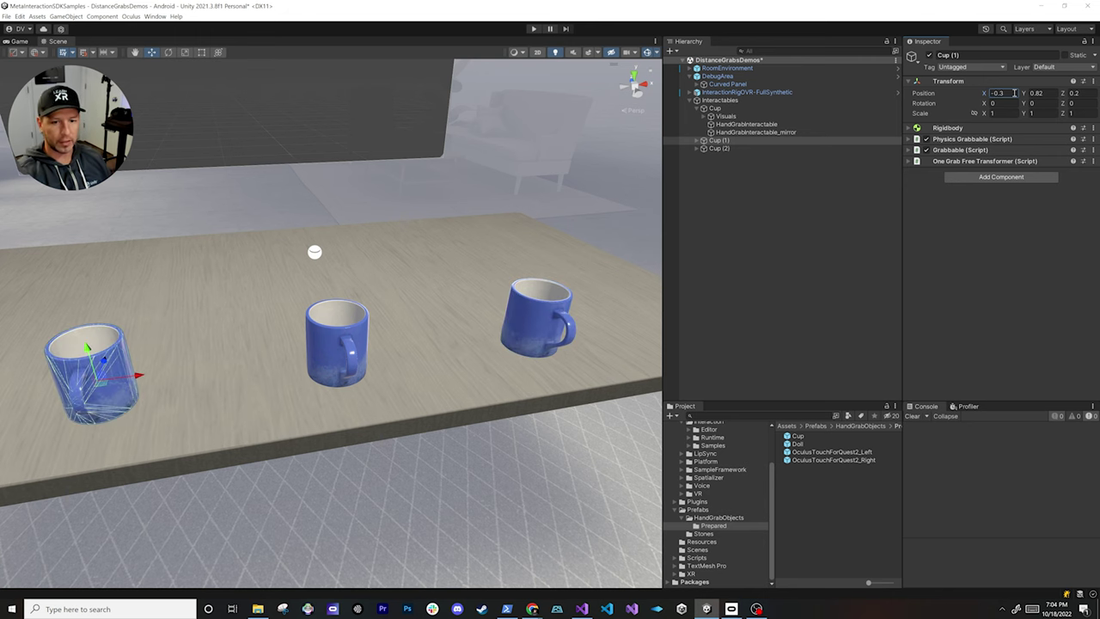
{"action": "left_click", "coordinate": [718, 148], "text": "shift"}
{"action": "left_click", "coordinate": [969, 55]}
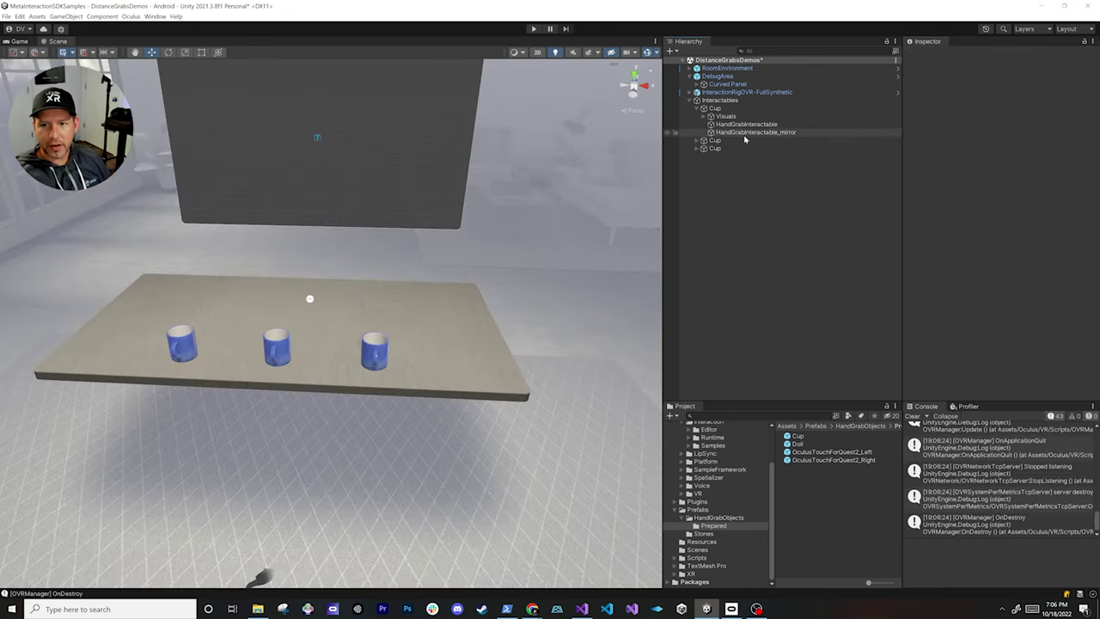
Assign the first Cup as Pointable Element of the Distance Hand Grab Interactable on both HandGrabInteractable and HandGrabInteractable_mirror
{"action": "left_click", "coordinate": [747, 118]}
{"action": "left_click", "coordinate": [747, 124]}
{"action": "scroll", "coordinate": [1017, 249], "scroll_direction": "down", "scroll_amount": 10}
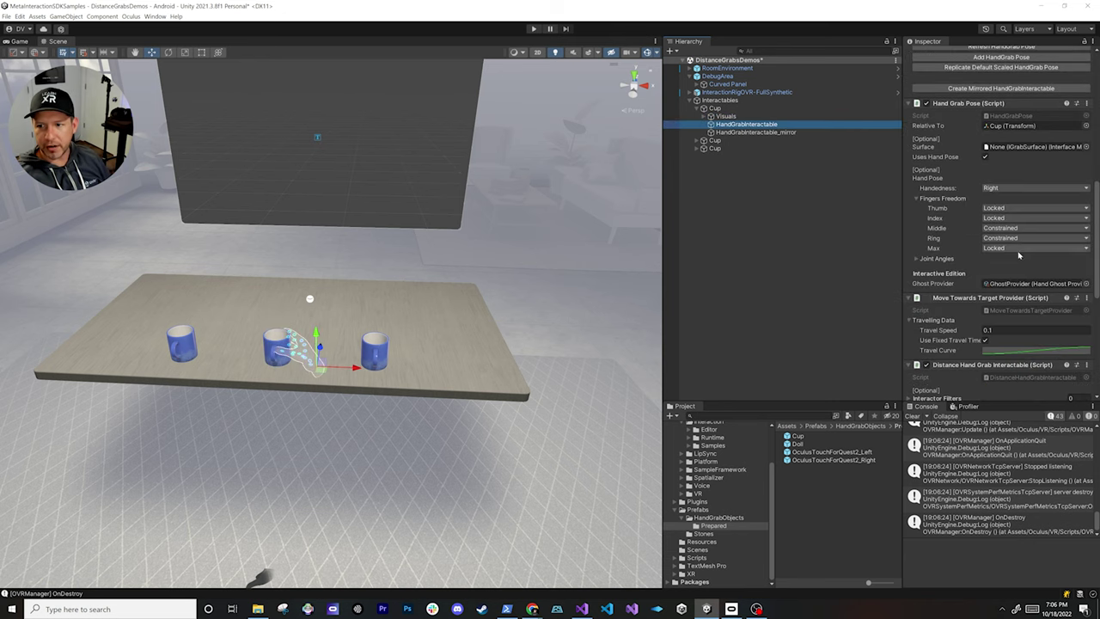
{"action": "scroll", "coordinate": [1017, 249], "scroll_direction": "down", "scroll_amount": 5}
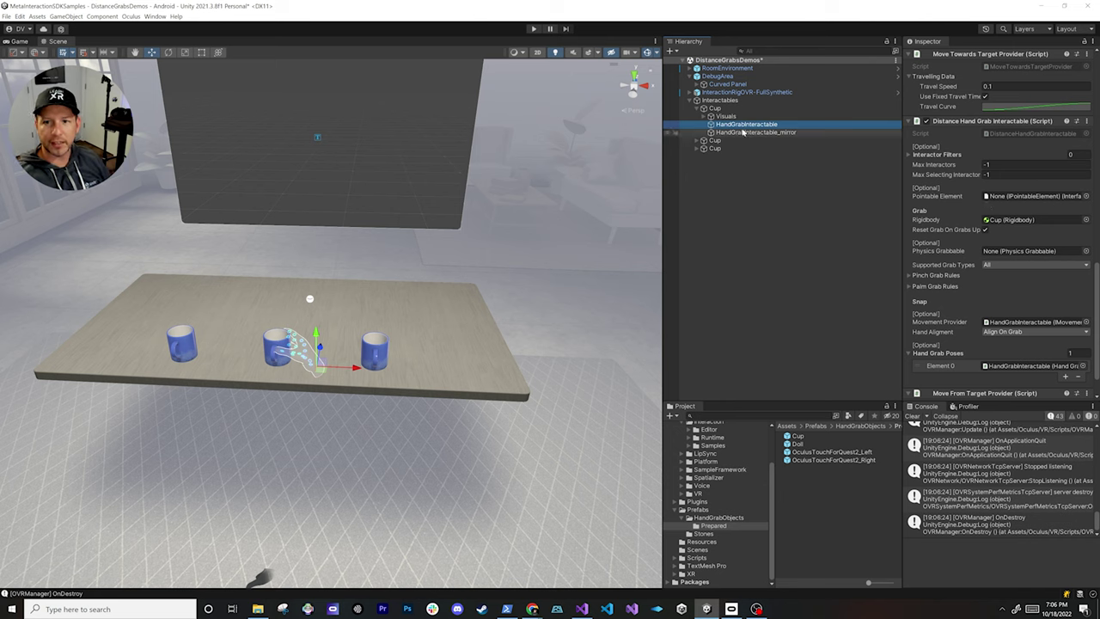
{"action": "left_click_drag", "start_coordinate": [715, 109], "coordinate": [997, 199]}
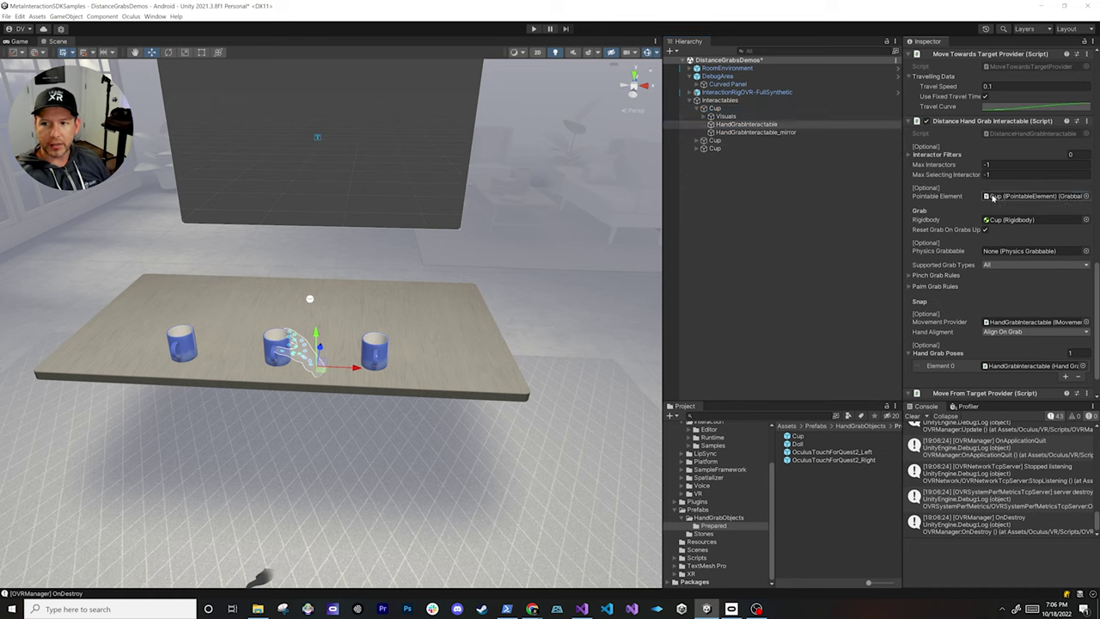
{"action": "left_click", "coordinate": [755, 132]}
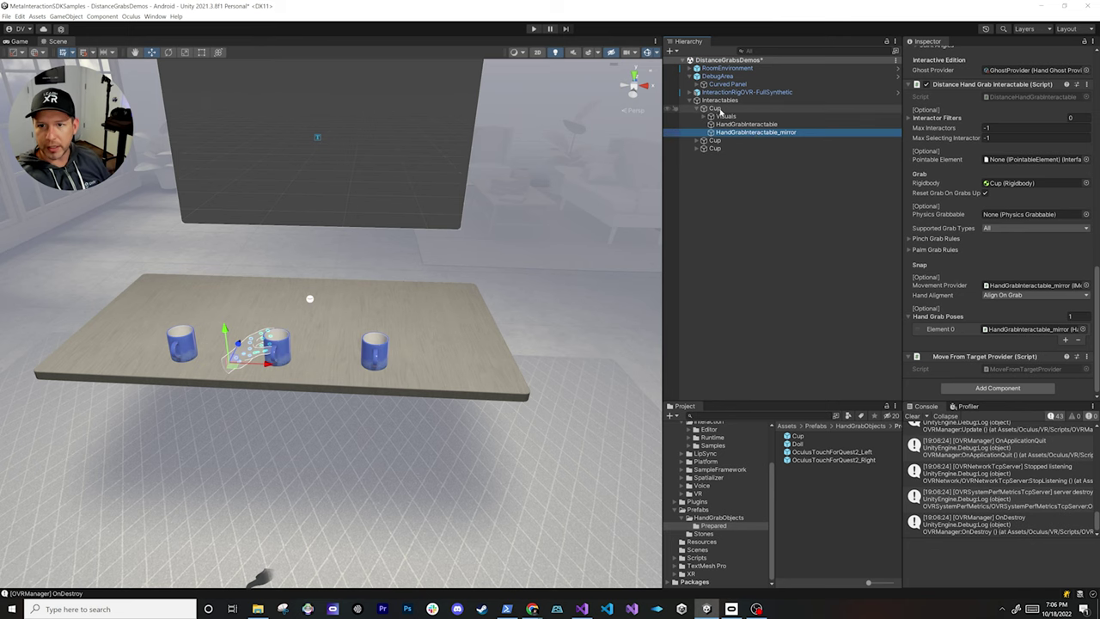
{"action": "left_click_drag", "start_coordinate": [716, 110], "coordinate": [1020, 167]}
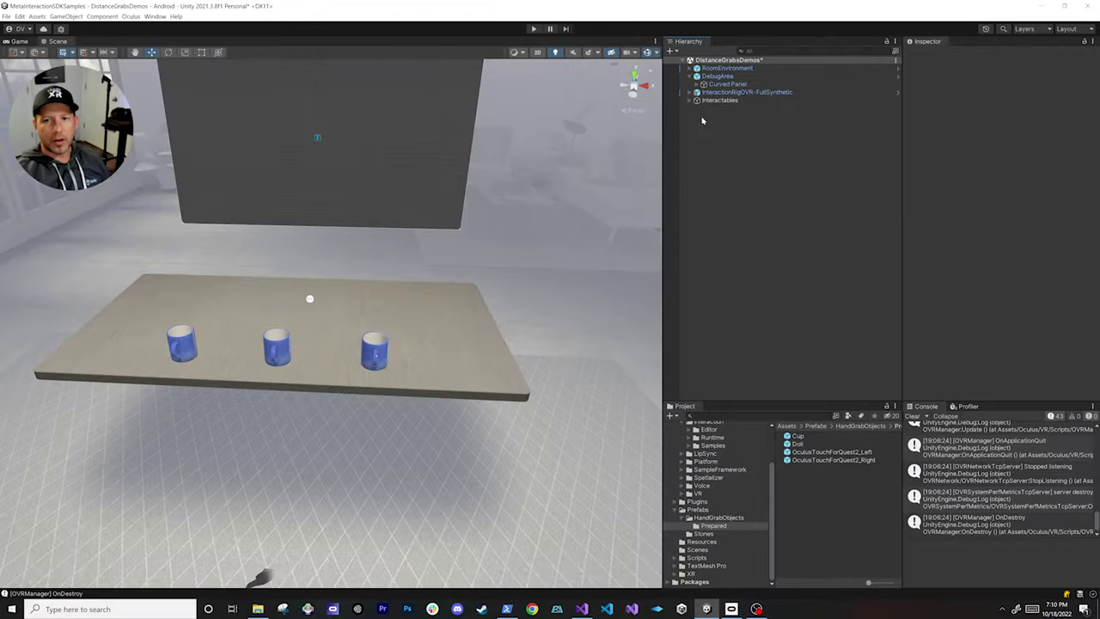
Create an empty game object named Reticles at the root of the scene
{"action": "right_click", "coordinate": [702, 120]}
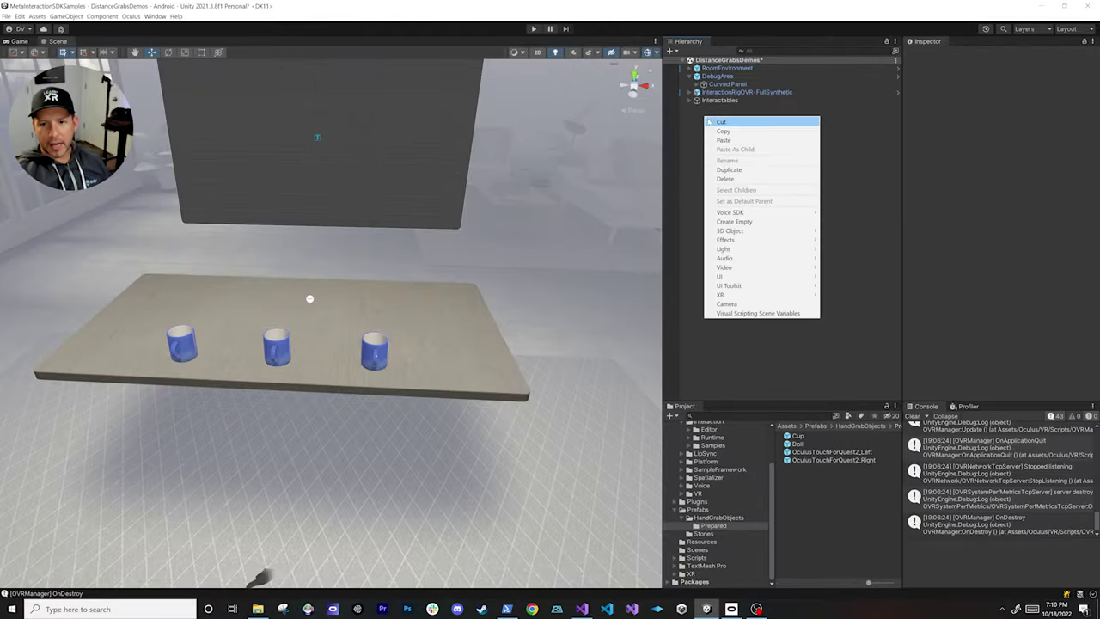
{"action": "left_click", "coordinate": [742, 222]}
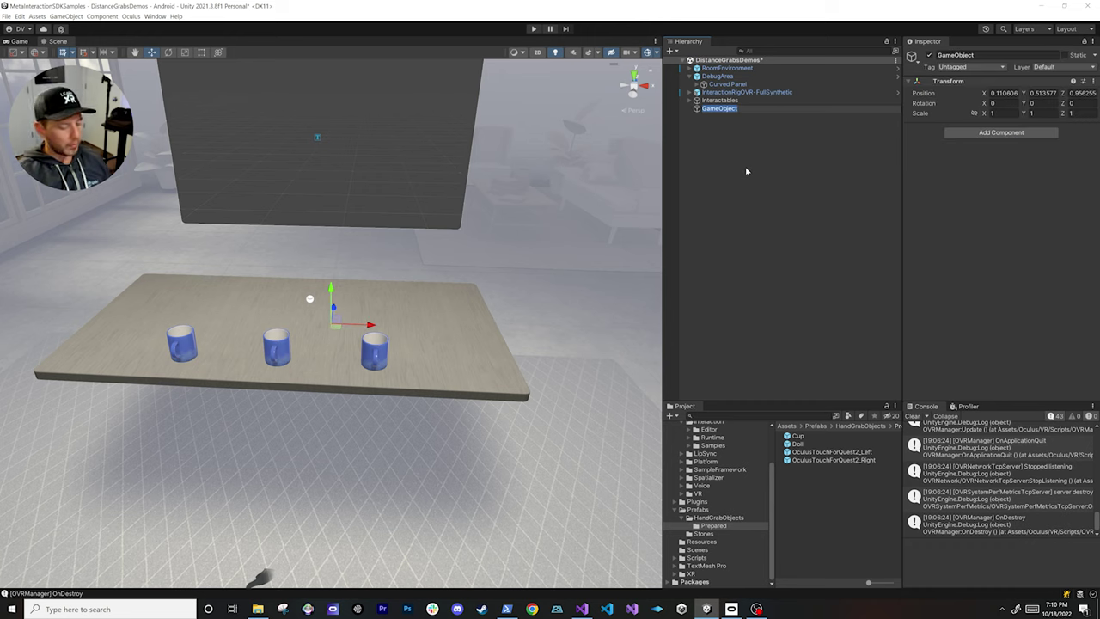
{"action": "type", "text": "Re"}
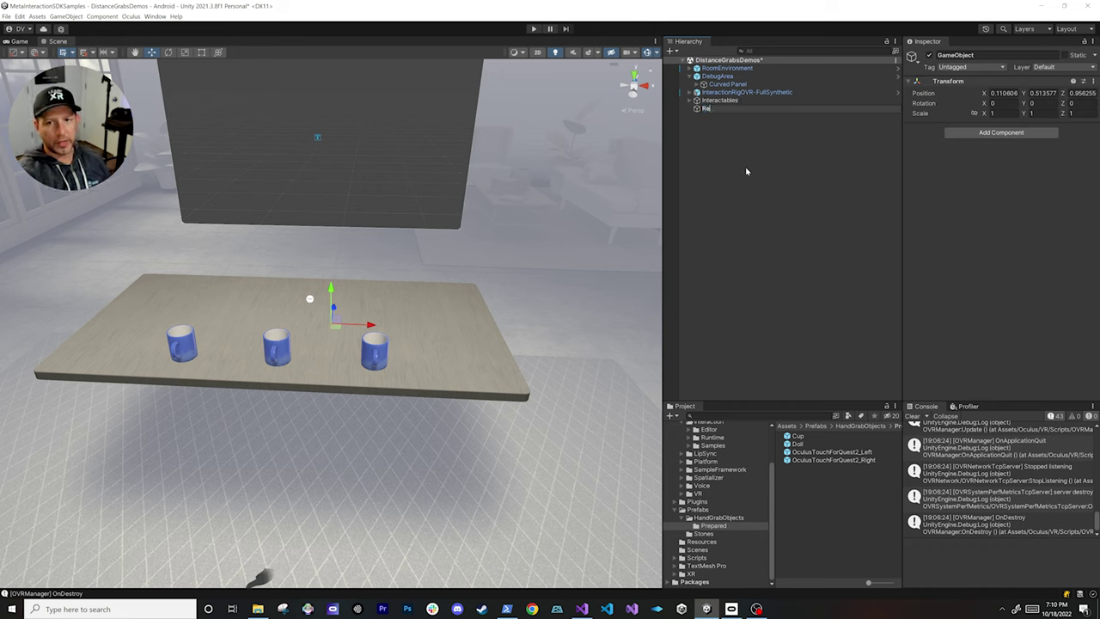
{"action": "type", "text": "ticles"}
{"action": "key", "text": "Return"}
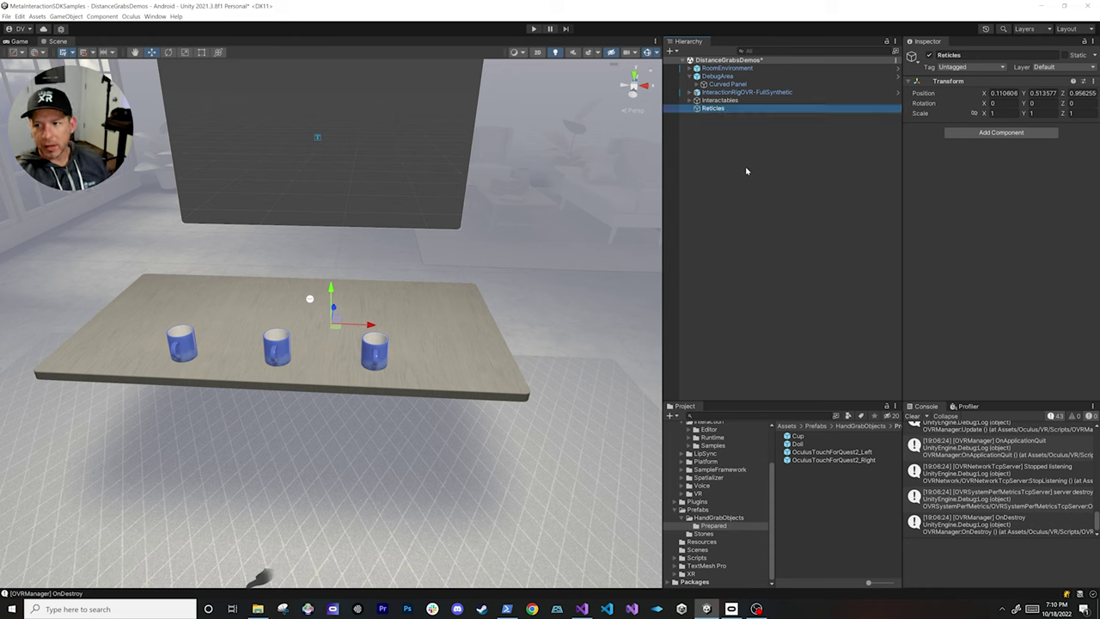
Set the Reticles object's position to 0, 0, 0
{"action": "left_click", "coordinate": [1004, 93]}
{"action": "type", "text": "0"}
{"action": "key", "text": "Tab"}
{"action": "type", "text": "0"}
{"action": "key", "text": "Tab"}
{"action": "type", "text": "0"}
Add the ReticleIcon and ReticleLine prefabs from Oculus/Interaction/Runtime/Prefabs/DistanceHandGrab/Reticles as children of the Reticles object
{"action": "scroll", "coordinate": [746, 516], "scroll_direction": "up", "scroll_amount": 3}
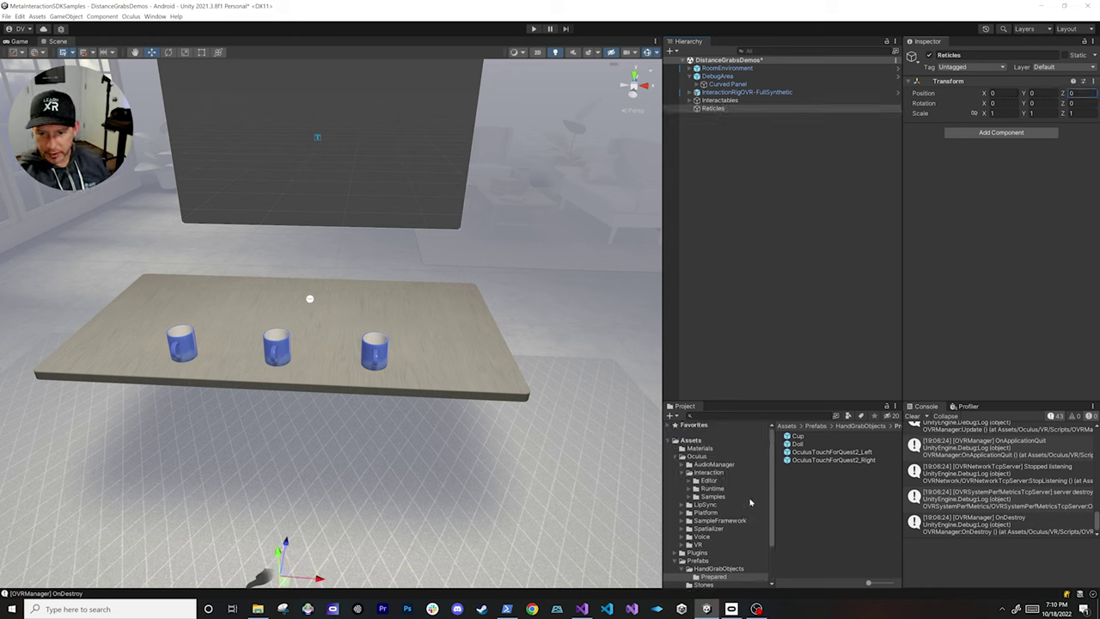
{"action": "left_click", "coordinate": [714, 488]}
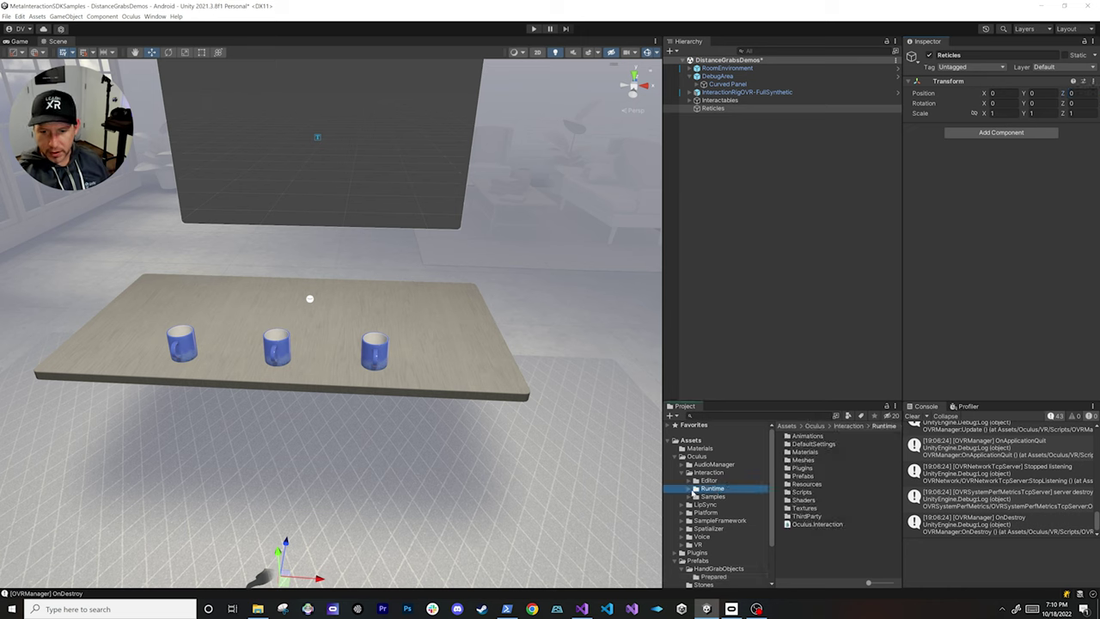
{"action": "left_click", "coordinate": [688, 488]}
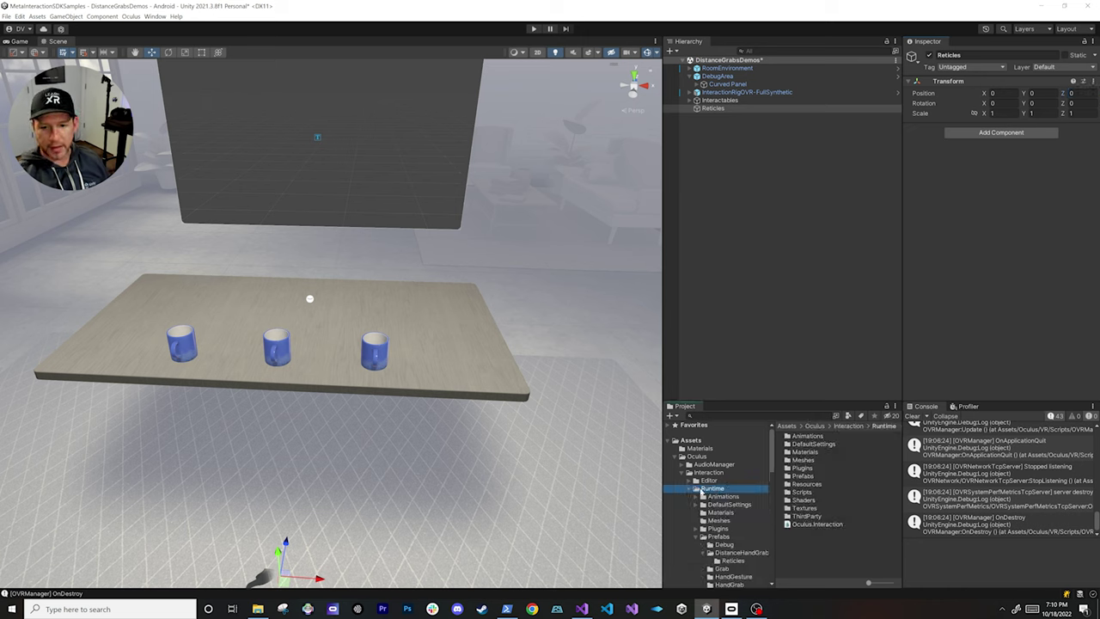
{"action": "scroll", "coordinate": [704, 495], "scroll_direction": "down", "scroll_amount": 1}
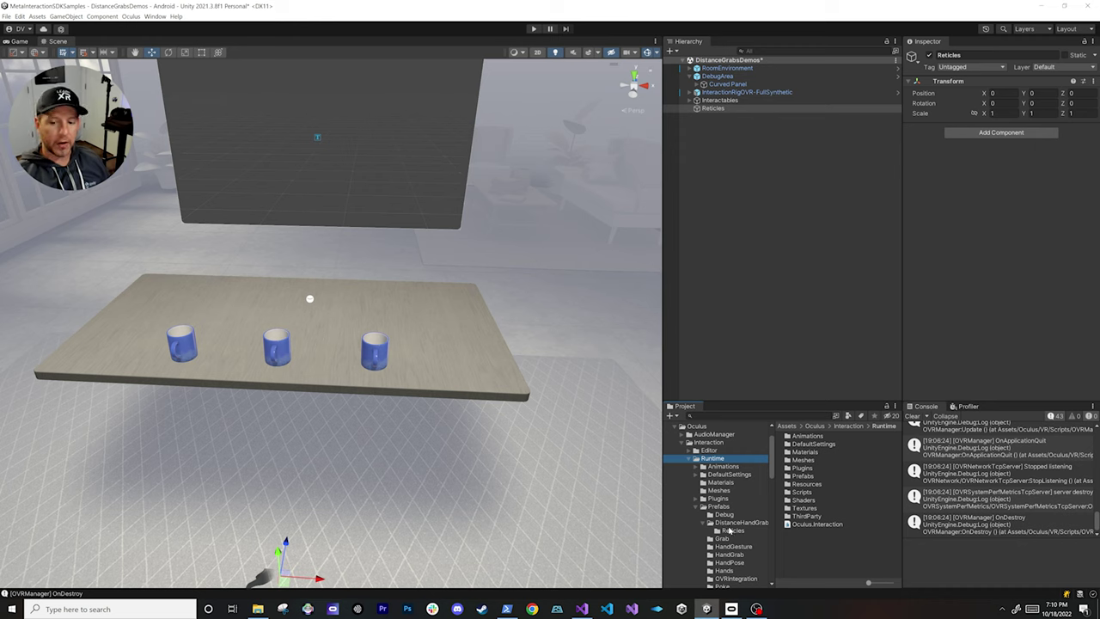
{"action": "left_click", "coordinate": [729, 532]}
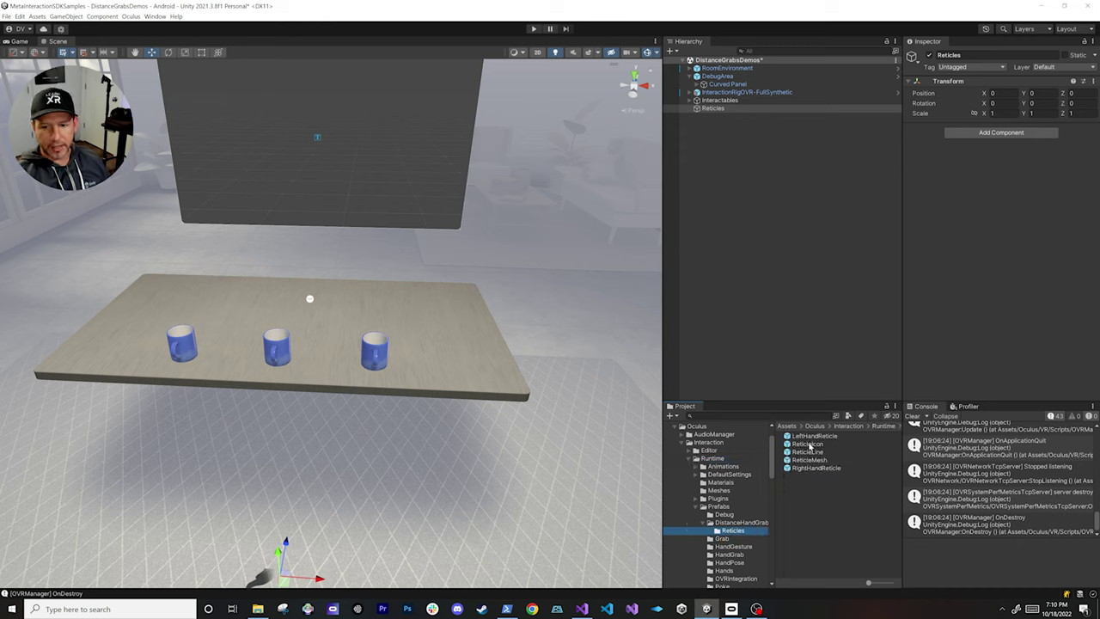
{"action": "left_click_drag", "start_coordinate": [811, 448], "coordinate": [714, 110]}
{"action": "left_click_drag", "start_coordinate": [812, 458], "coordinate": [738, 110]}
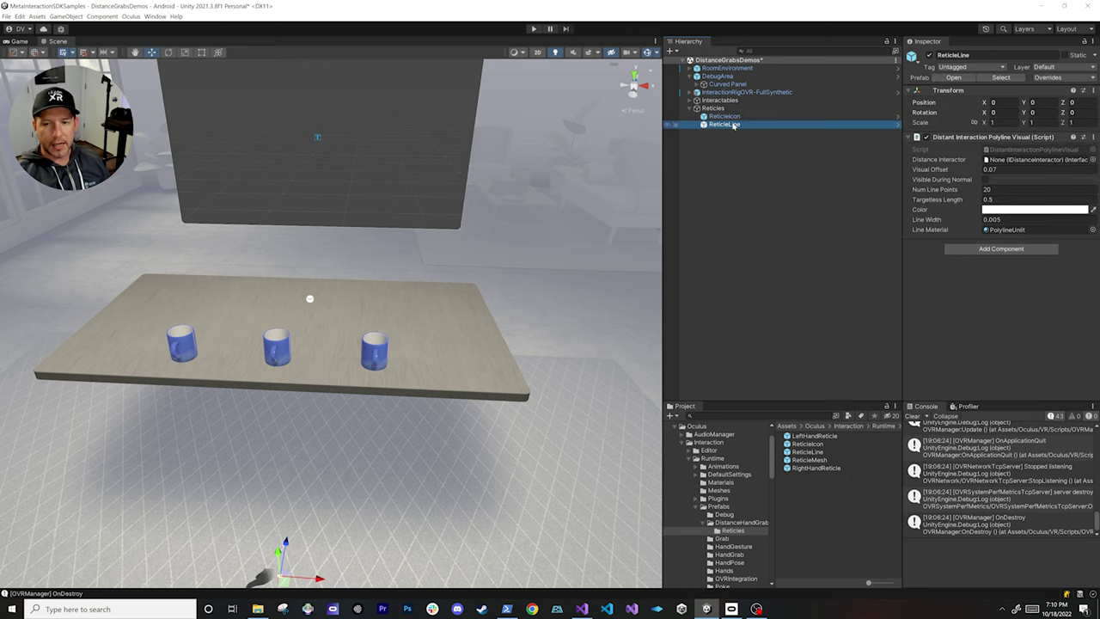
Rename the two reticle objects to ReticleIconLeft and ReticleLineLeft
{"action": "left_click", "coordinate": [736, 117]}
{"action": "left_click", "coordinate": [735, 119]}
{"action": "key", "text": "End"}
{"action": "type", "text": "Left"}
{"action": "key", "text": "Return"}
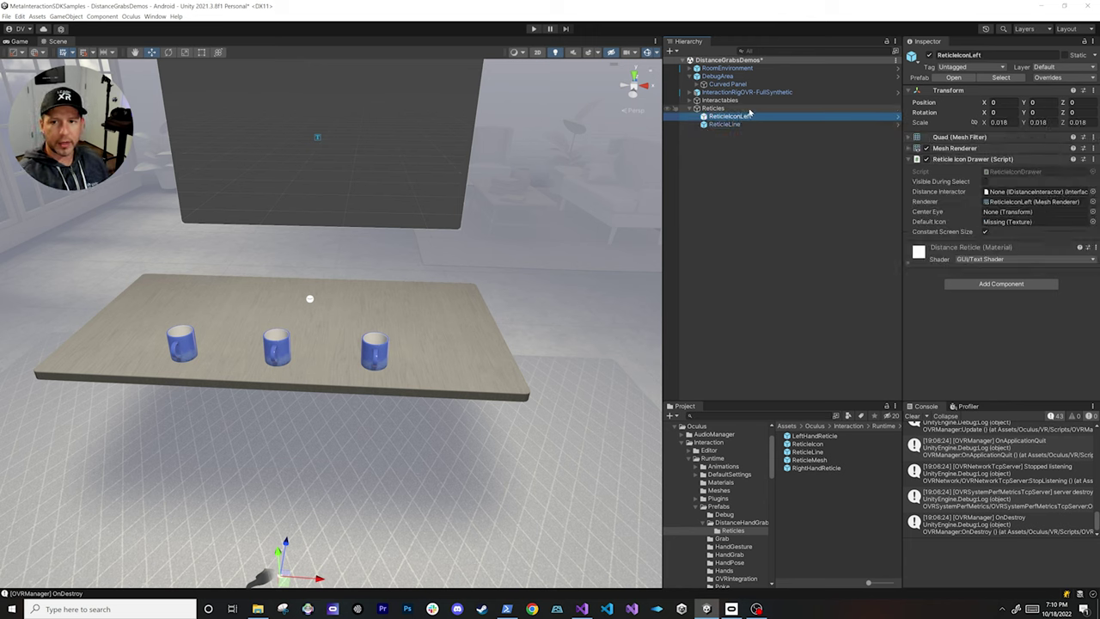
{"action": "left_click", "coordinate": [735, 124]}
{"action": "left_click", "coordinate": [739, 126]}
{"action": "key", "text": "End"}
{"action": "type", "text": "Left"}
{"action": "key", "text": "Return"}
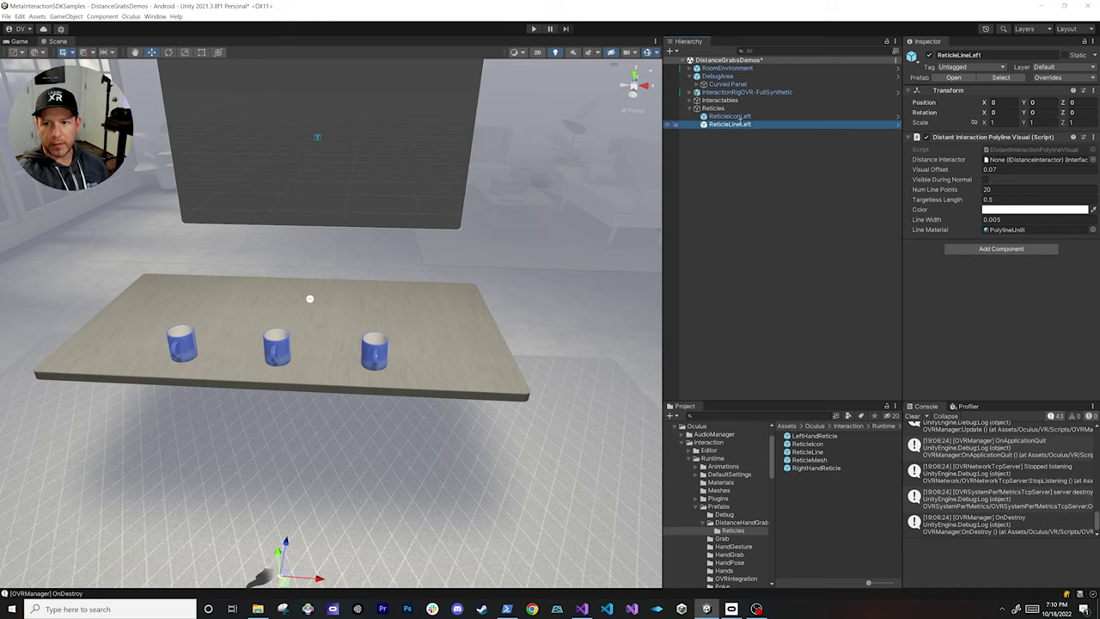
Duplicate ReticleIconLeft and ReticleLineLeft and rename the copies ReticleIconRight and ReticleLineRight
{"action": "left_click", "coordinate": [737, 116], "text": "shift"}
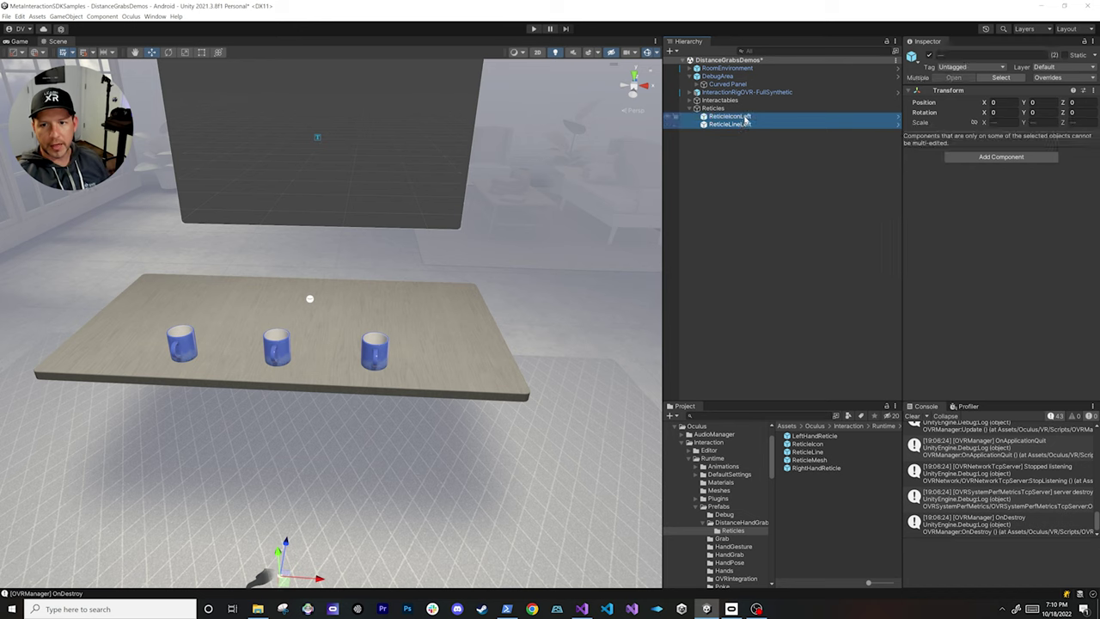
{"action": "key", "text": "ctrl+d"}
{"action": "left_click", "coordinate": [744, 133]}
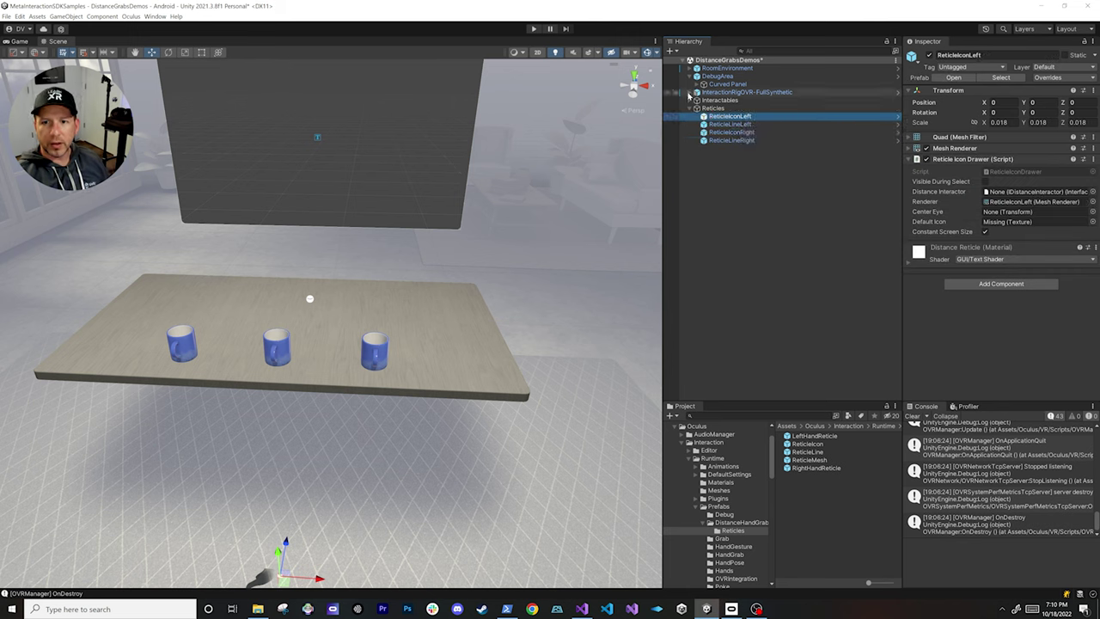
On ReticleIconLeft, assign the left hand's DistanceHandGrabInteractor as Distance Interactor, CenterEyeAnchor as Center Eye and the button texture as Default Icon
{"action": "left_click", "coordinate": [697, 92]}
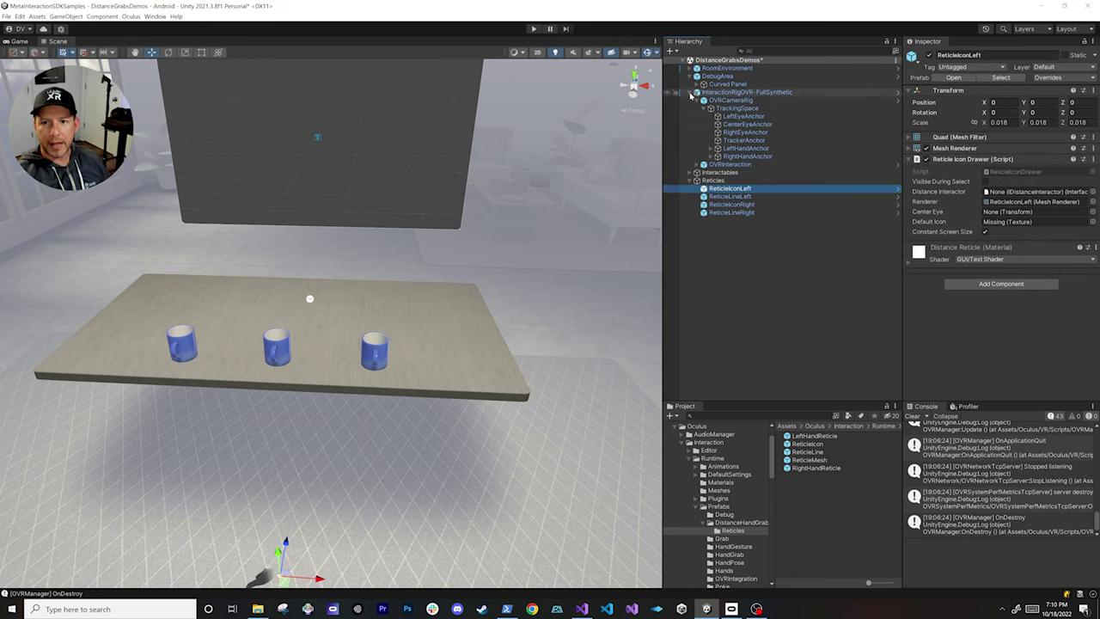
{"action": "left_click", "coordinate": [697, 164]}
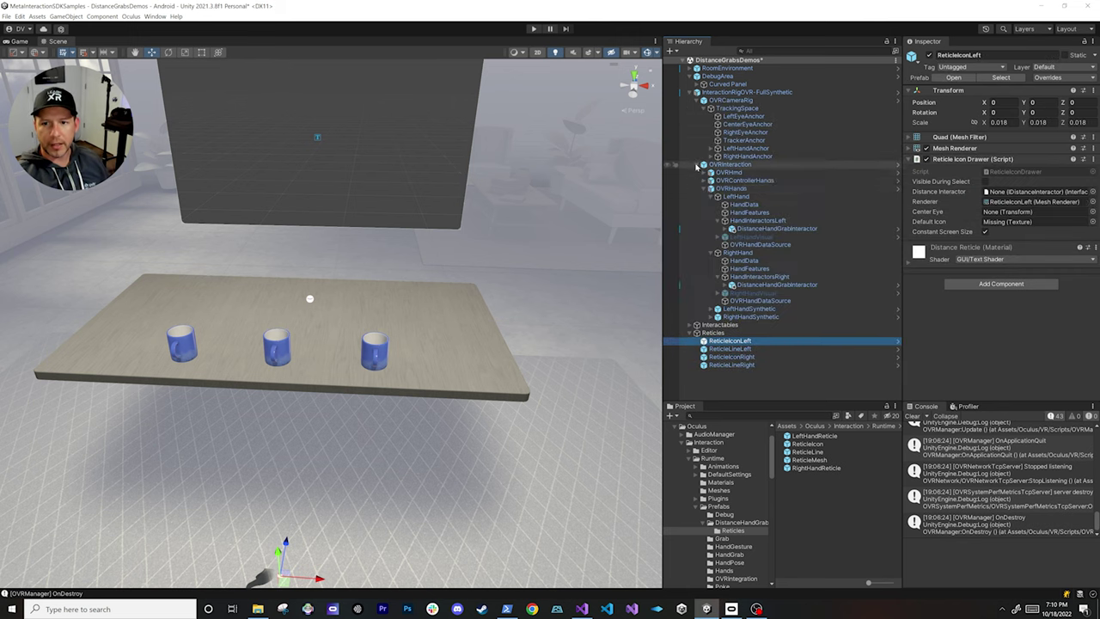
{"action": "left_click", "coordinate": [999, 194]}
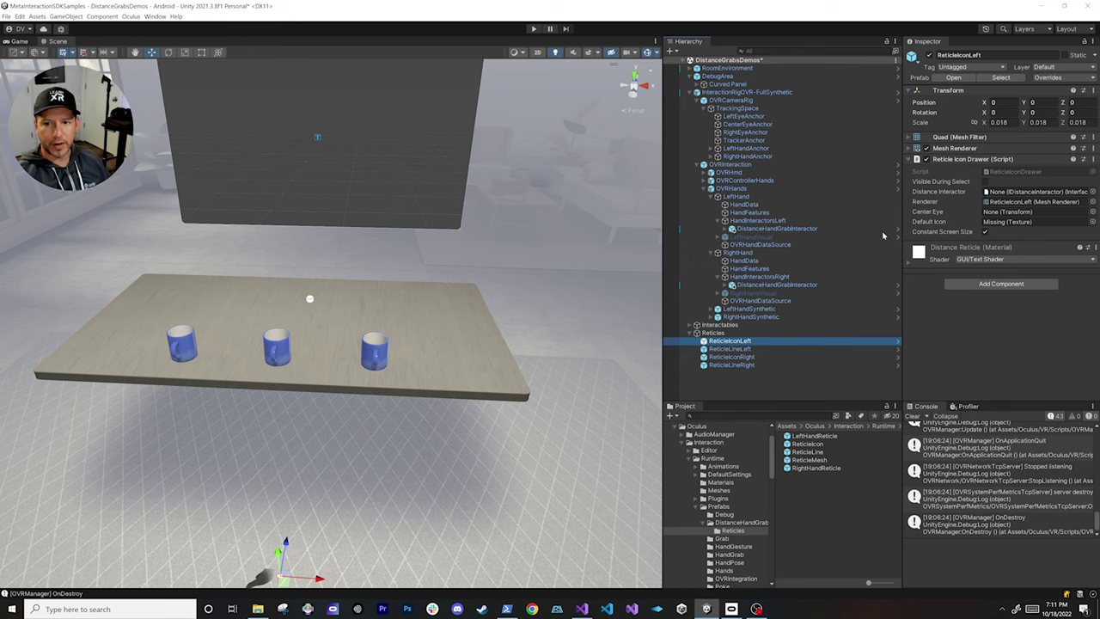
{"action": "left_click_drag", "start_coordinate": [1027, 198], "coordinate": [998, 218]}
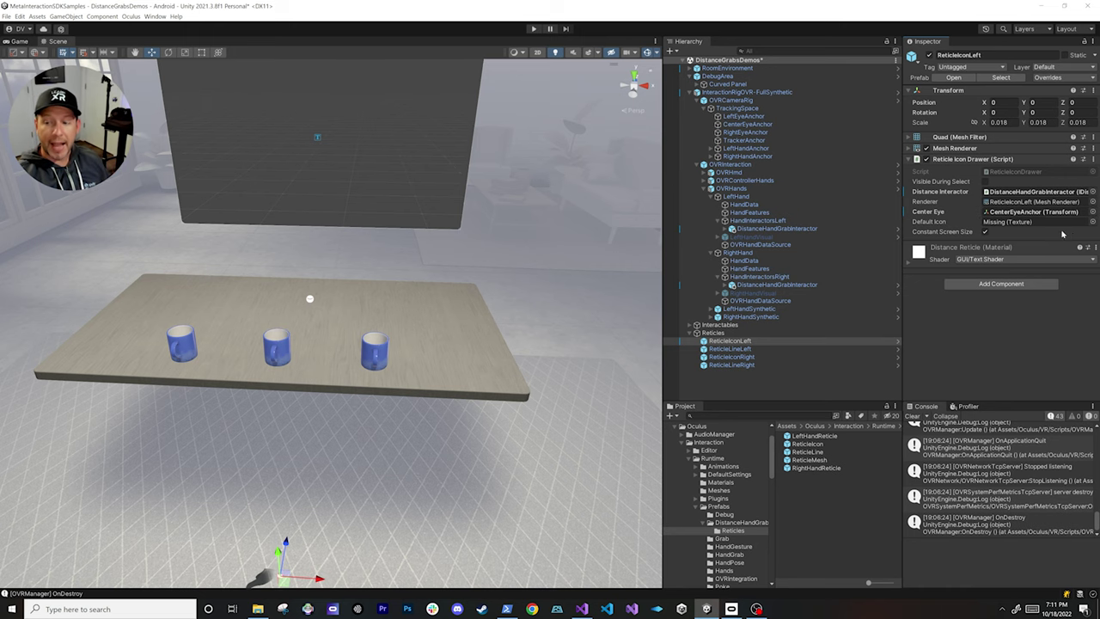
{"action": "left_click", "coordinate": [1093, 222]}
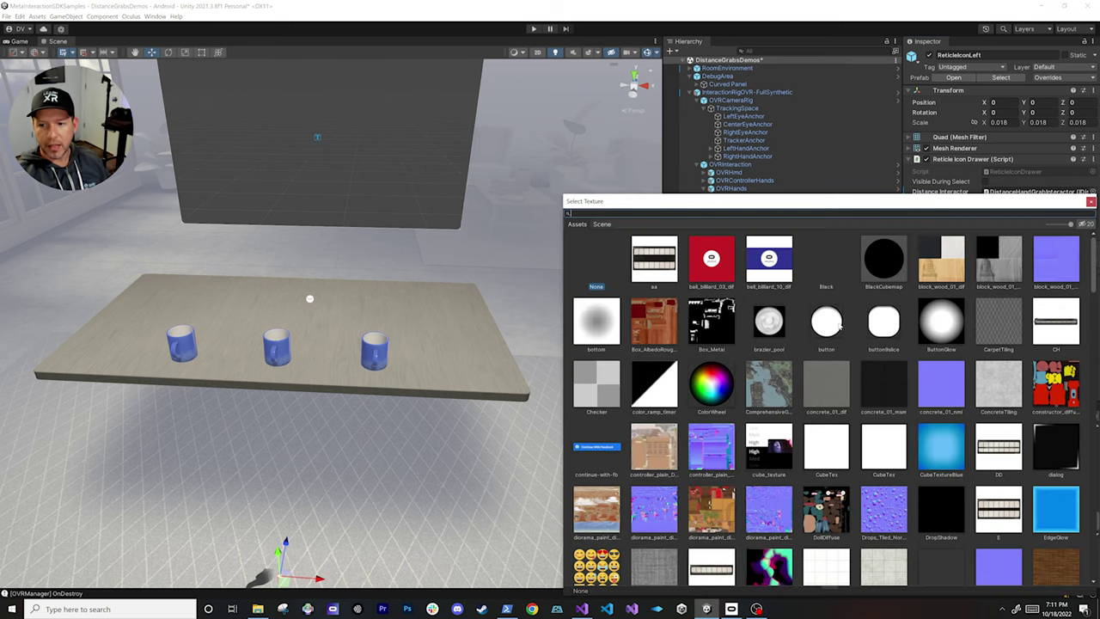
{"action": "double_click", "coordinate": [826, 323]}
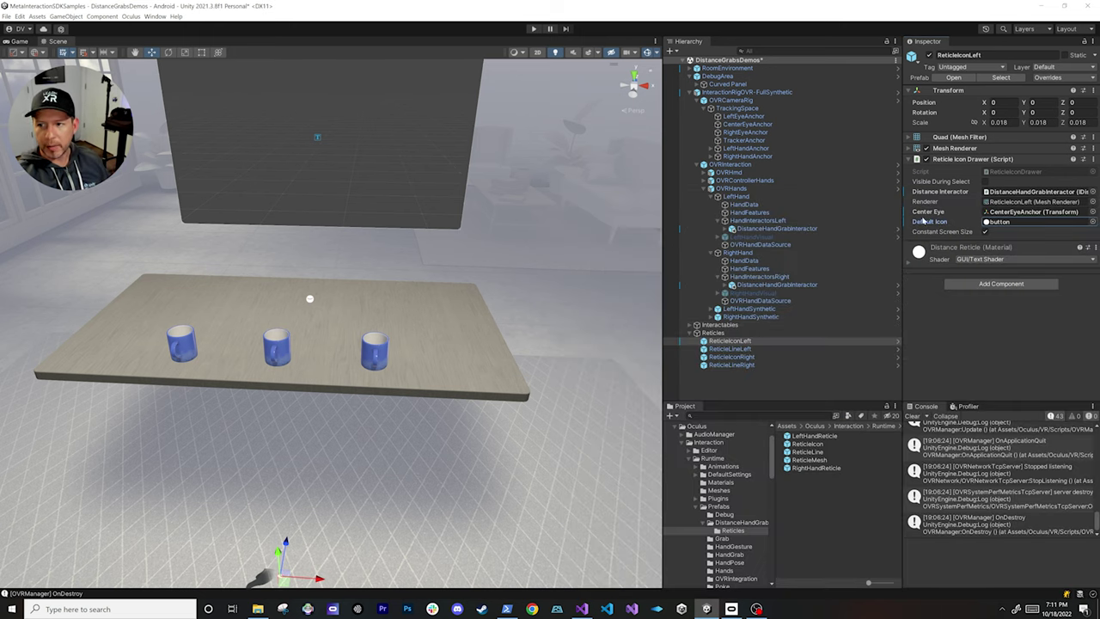
On ReticleLineLeft, assign the left hand's DistanceHandGrabInteractor as Distance Interactor
{"action": "left_click", "coordinate": [726, 349]}
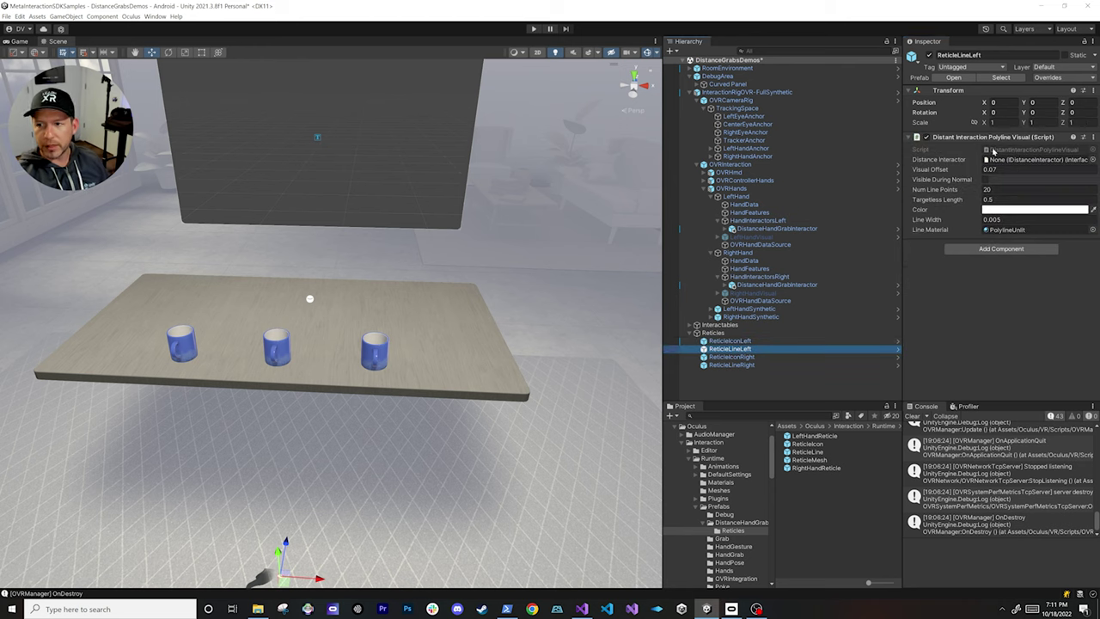
{"action": "left_click_drag", "start_coordinate": [793, 231], "coordinate": [1023, 161]}
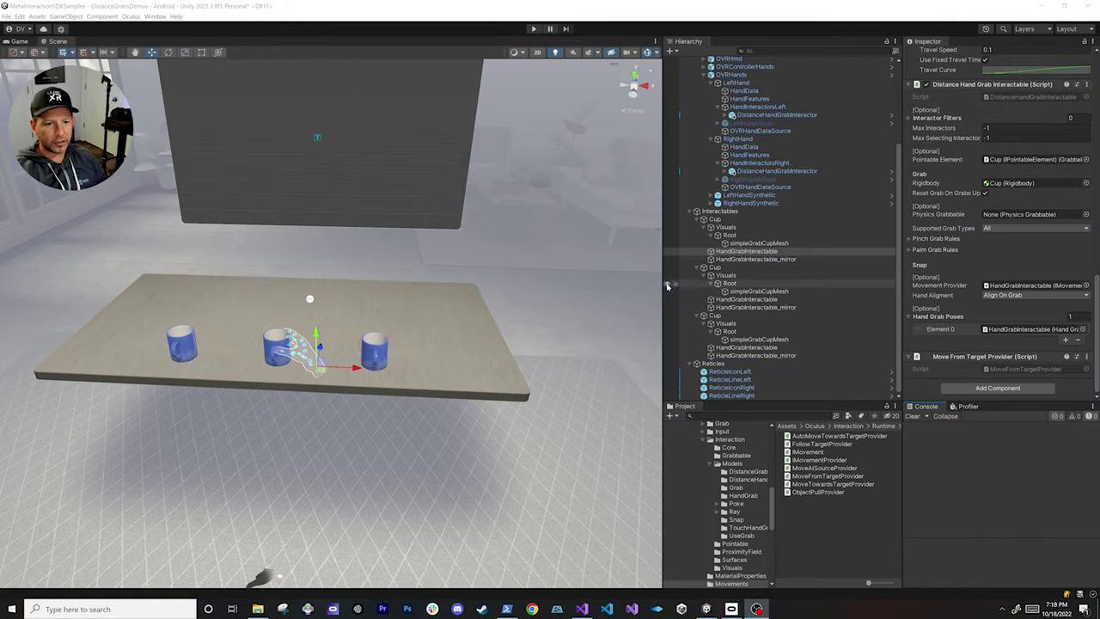
Set the Distance Hand Grab Interactable's hand alignment to None on all three cups' HandGrabInteractable and HandGrabInteractable_mirror objects
{"action": "left_click", "coordinate": [774, 260], "text": "shift"}
{"action": "left_click", "coordinate": [764, 300], "text": "ctrl"}
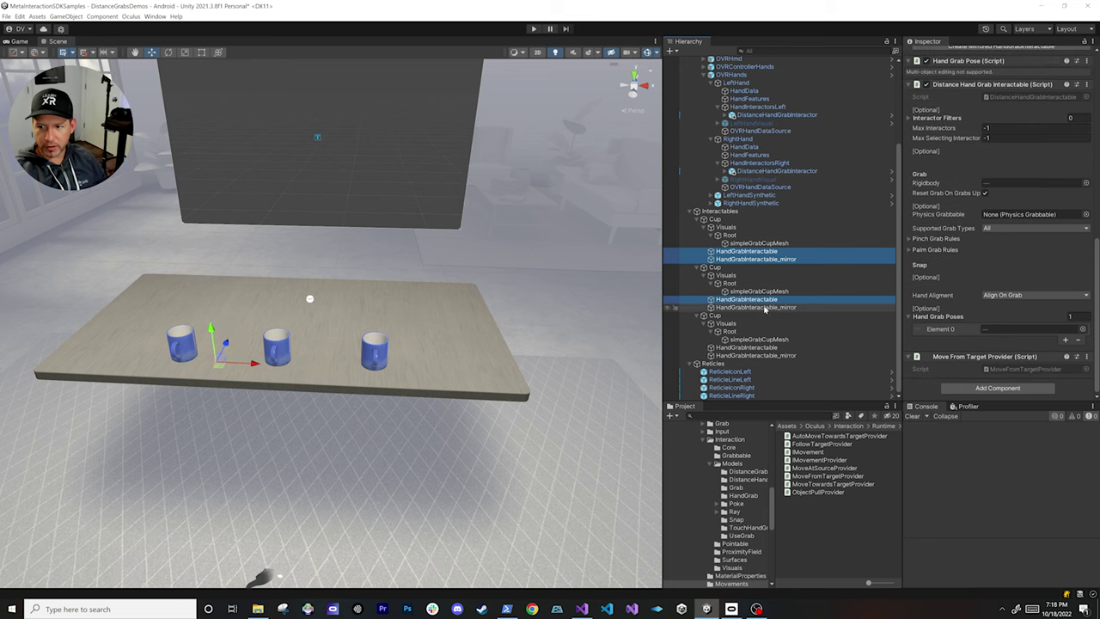
{"action": "left_click", "coordinate": [765, 308], "text": "ctrl"}
{"action": "left_click", "coordinate": [760, 348], "text": "ctrl"}
{"action": "left_click", "coordinate": [759, 355], "text": "ctrl"}
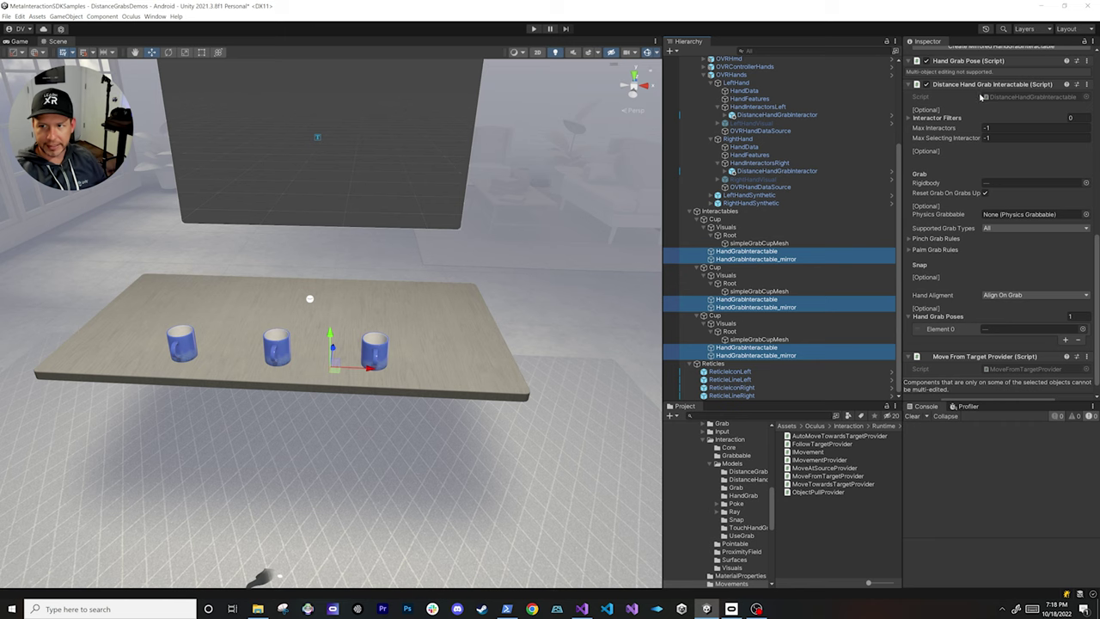
{"action": "left_click", "coordinate": [1014, 295]}
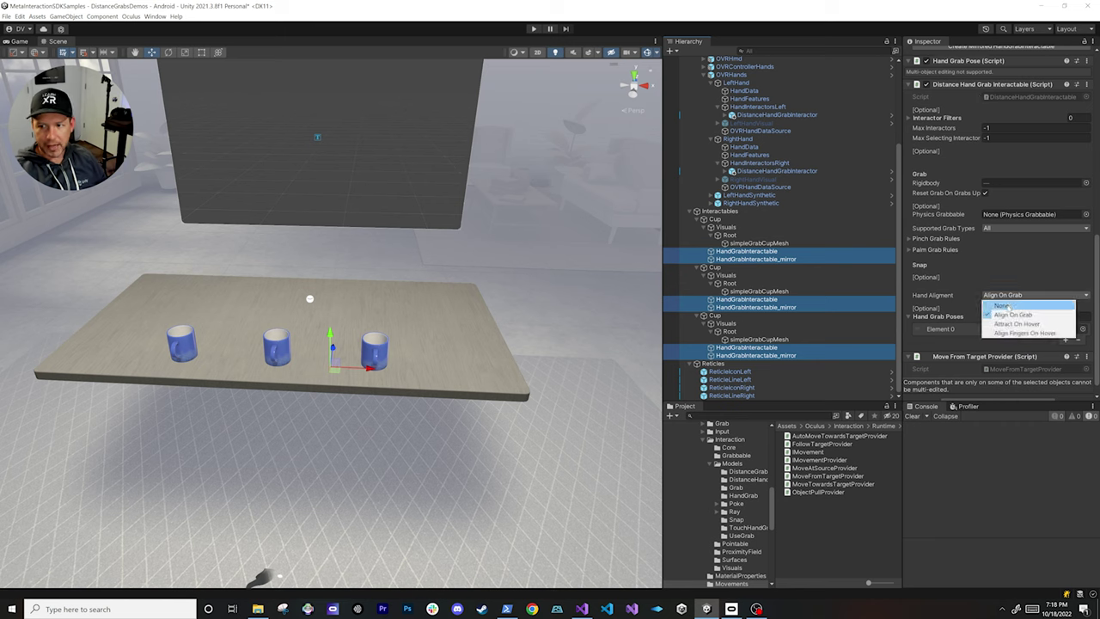
{"action": "left_click", "coordinate": [1004, 306]}
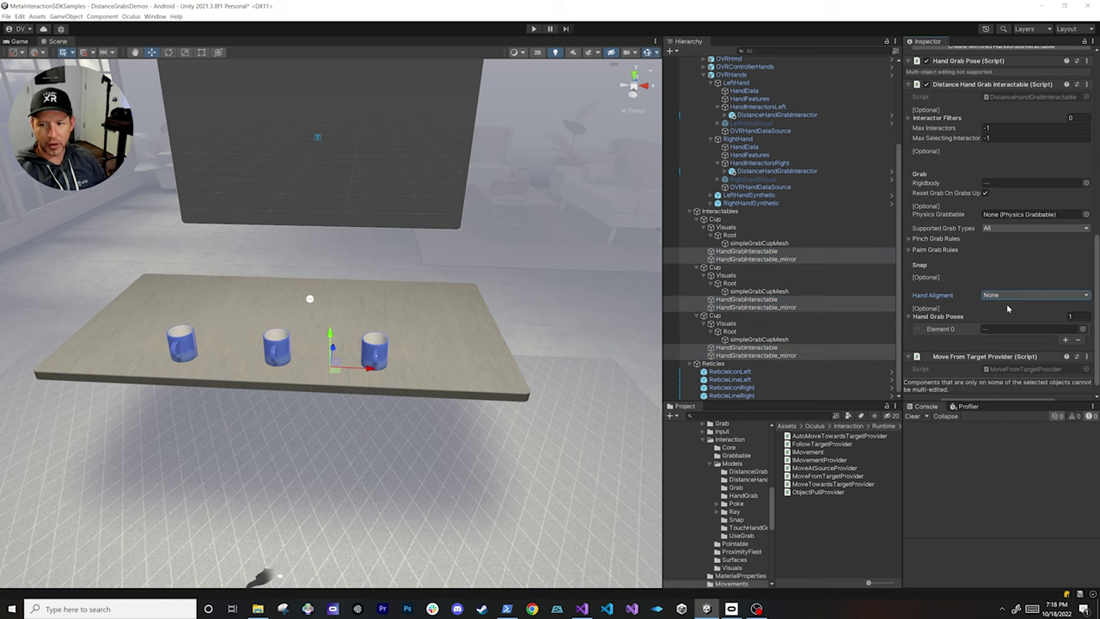
{"action": "left_click", "coordinate": [778, 259]}
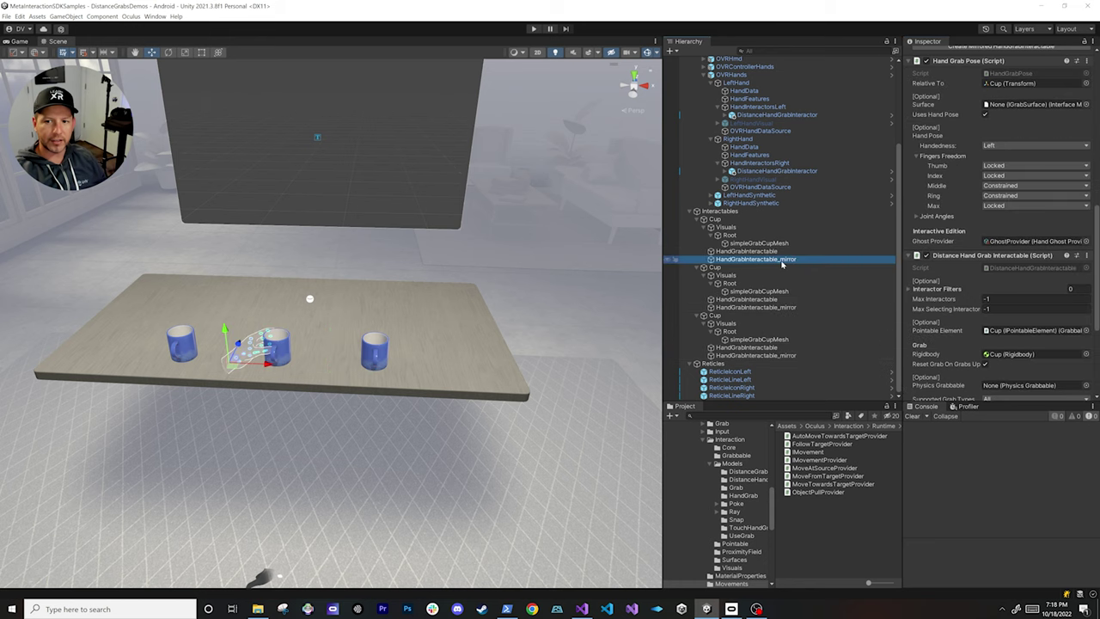
{"action": "left_click", "coordinate": [784, 251]}
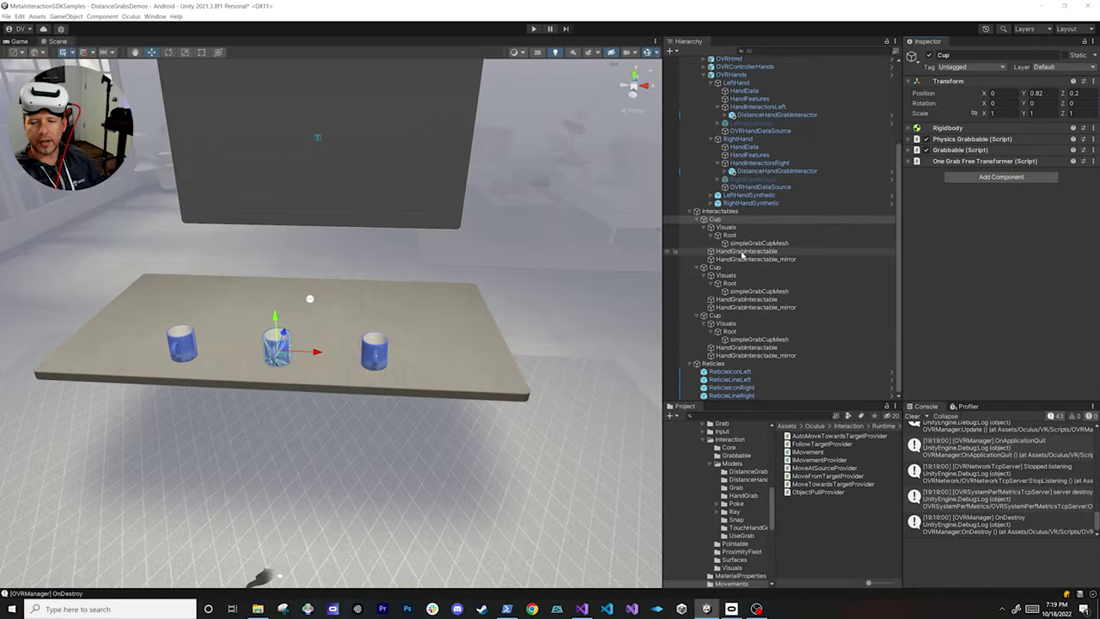
Add a Reticle Data Icon component to the first cup's HandGrabInteractable
{"action": "left_click", "coordinate": [494, 251]}
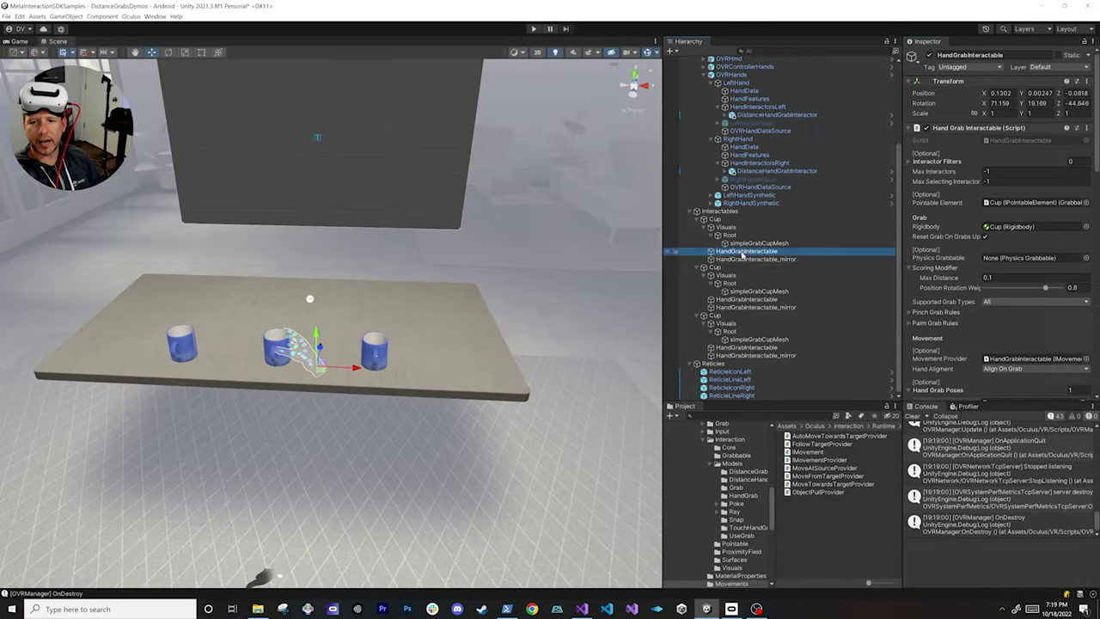
{"action": "scroll", "coordinate": [971, 318], "scroll_direction": "down", "scroll_amount": 10}
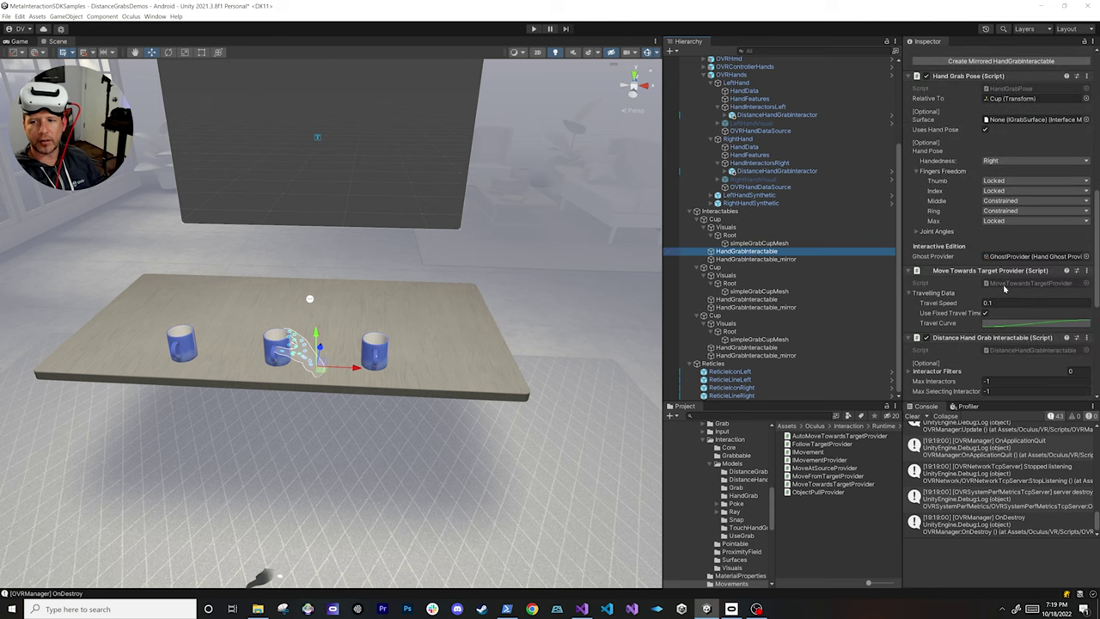
{"action": "left_click", "coordinate": [997, 388]}
{"action": "type", "text": "reti"}
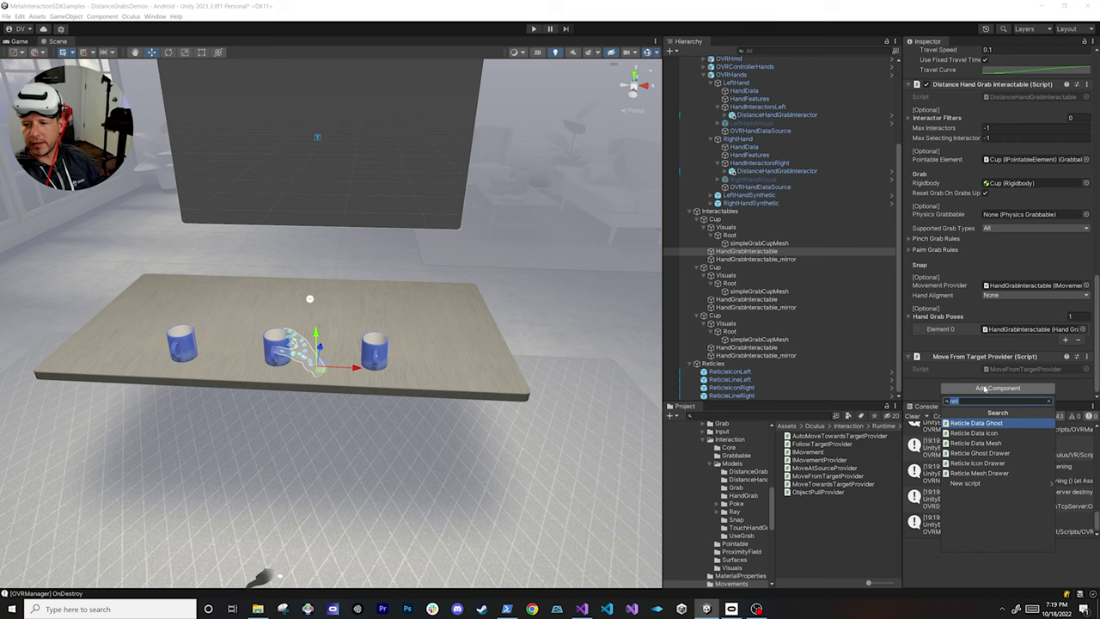
{"action": "key", "text": "Down"}
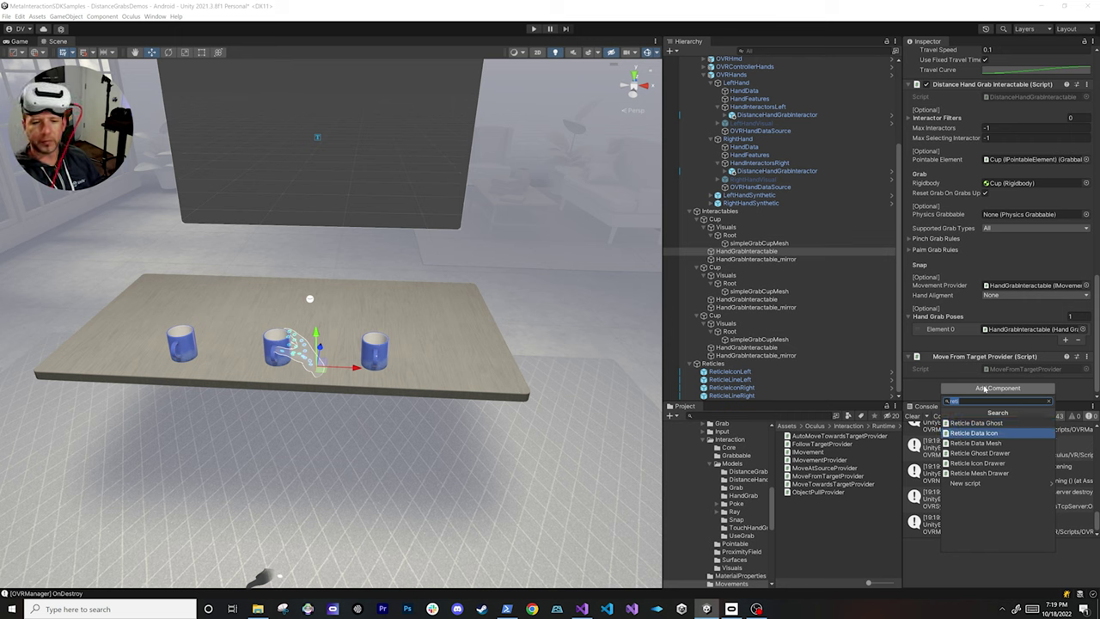
{"action": "key", "text": "Return"}
{"action": "scroll", "coordinate": [997, 322], "scroll_direction": "down", "scroll_amount": 3}
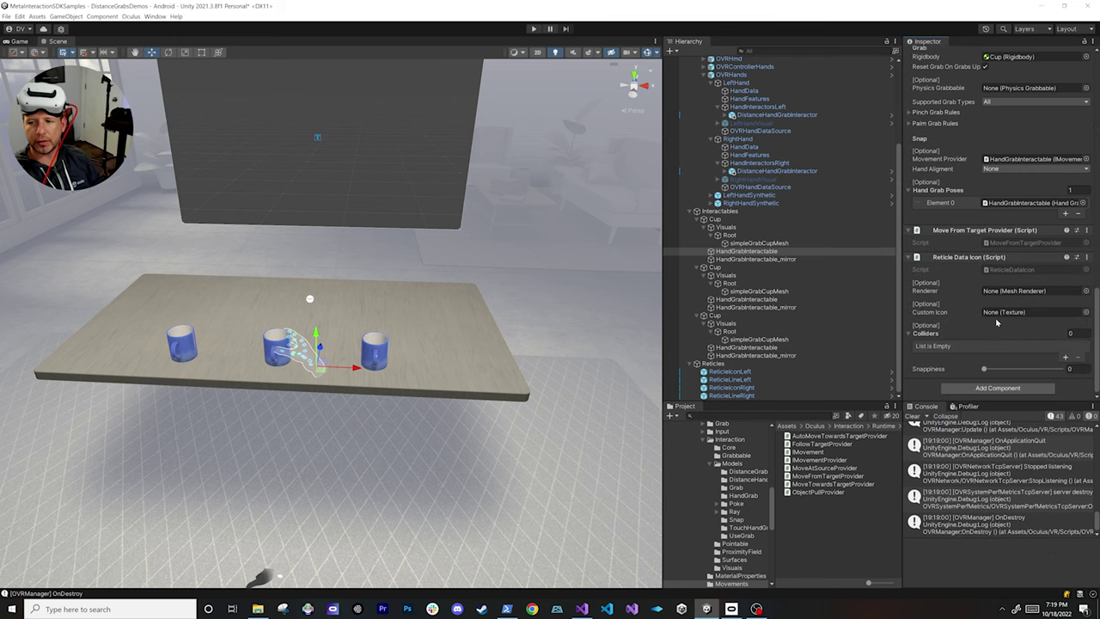
Assign the first cup's simpleGrabCupMesh as the Reticle Data Icon's renderer and as its one collider element
{"action": "left_click_drag", "start_coordinate": [737, 243], "coordinate": [1027, 294]}
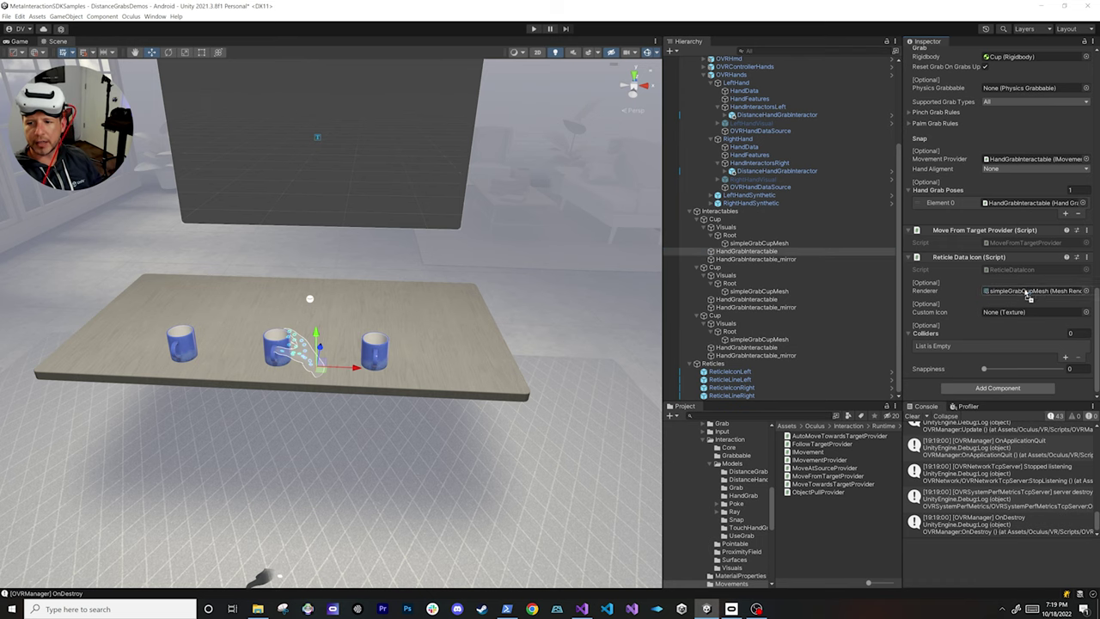
{"action": "left_click", "coordinate": [1066, 356]}
{"action": "left_click_drag", "start_coordinate": [778, 245], "coordinate": [1002, 352]}
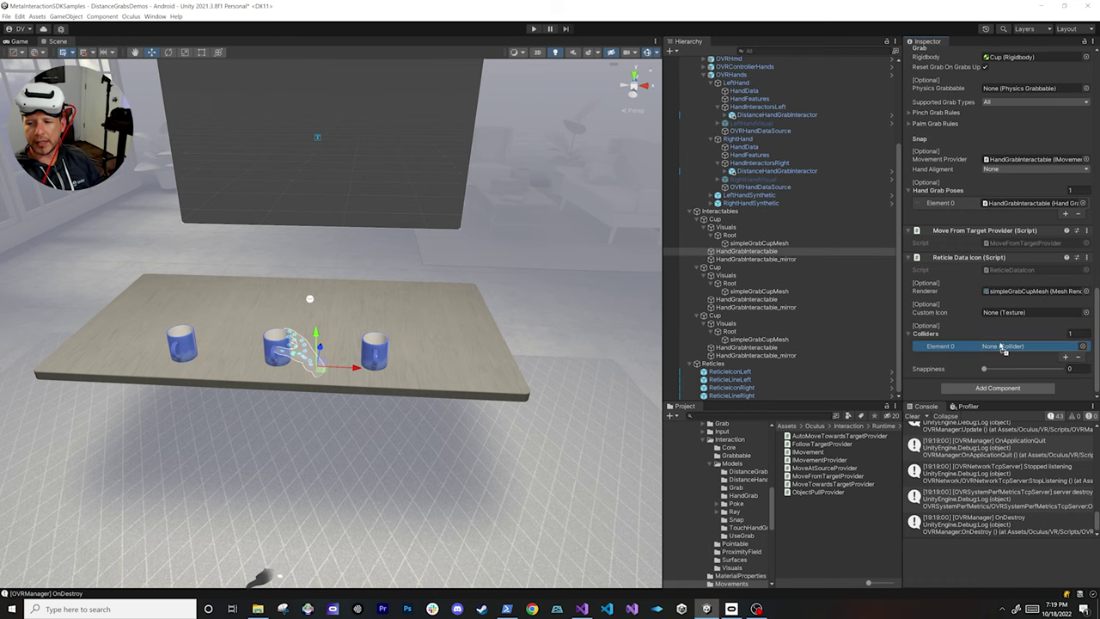
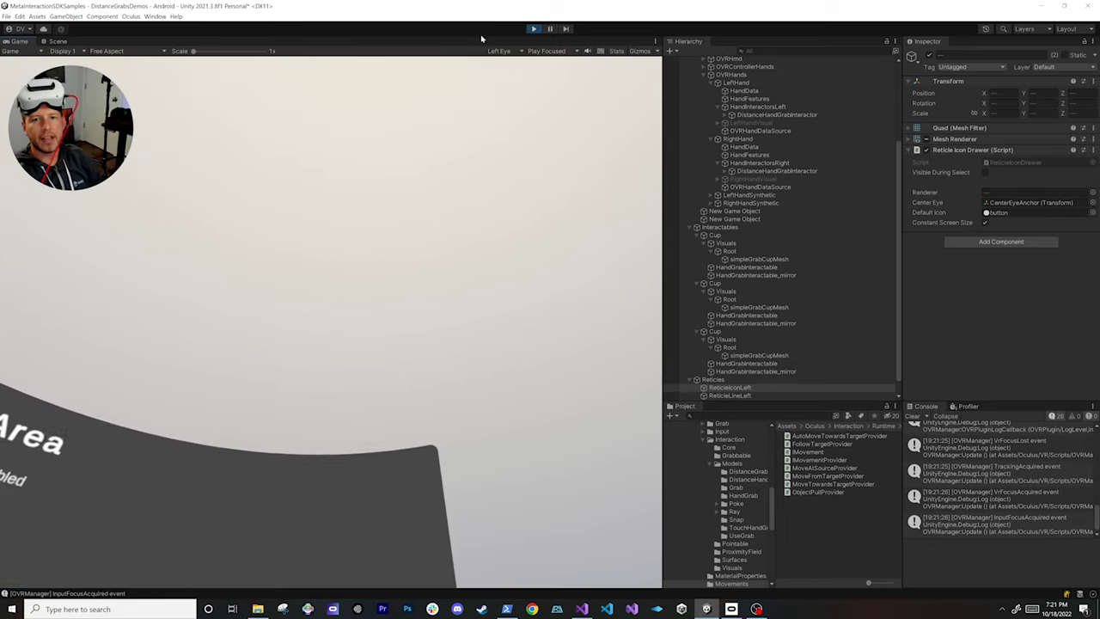
Stop play mode and add a Material Property Block Editor component to the first cup's Visuals object
{"action": "key", "text": "ctrl+p"}
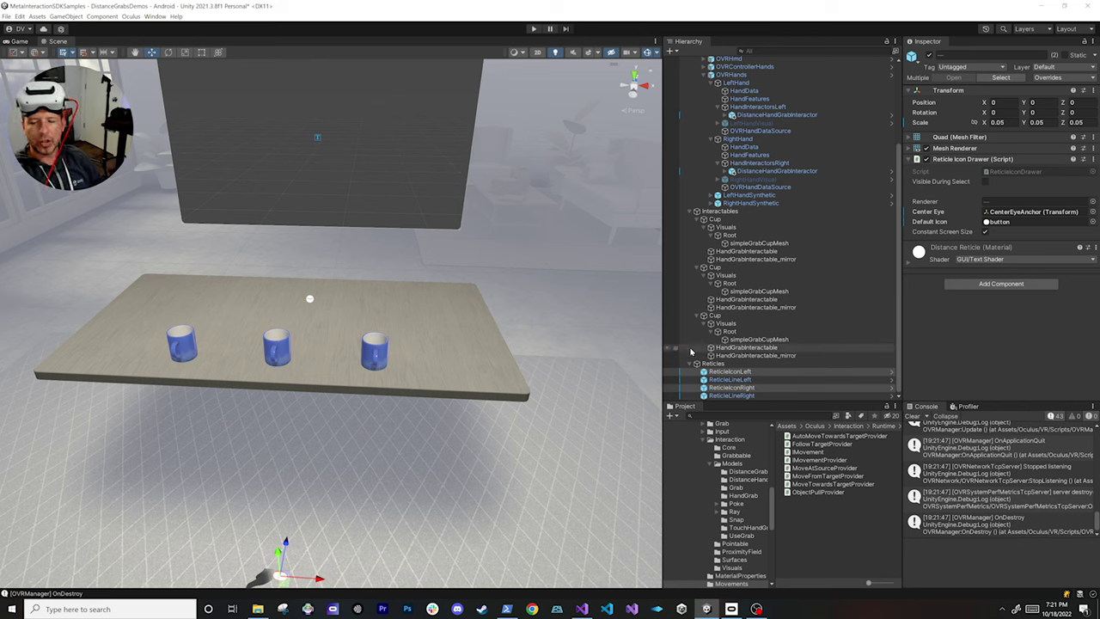
{"action": "left_click", "coordinate": [726, 229]}
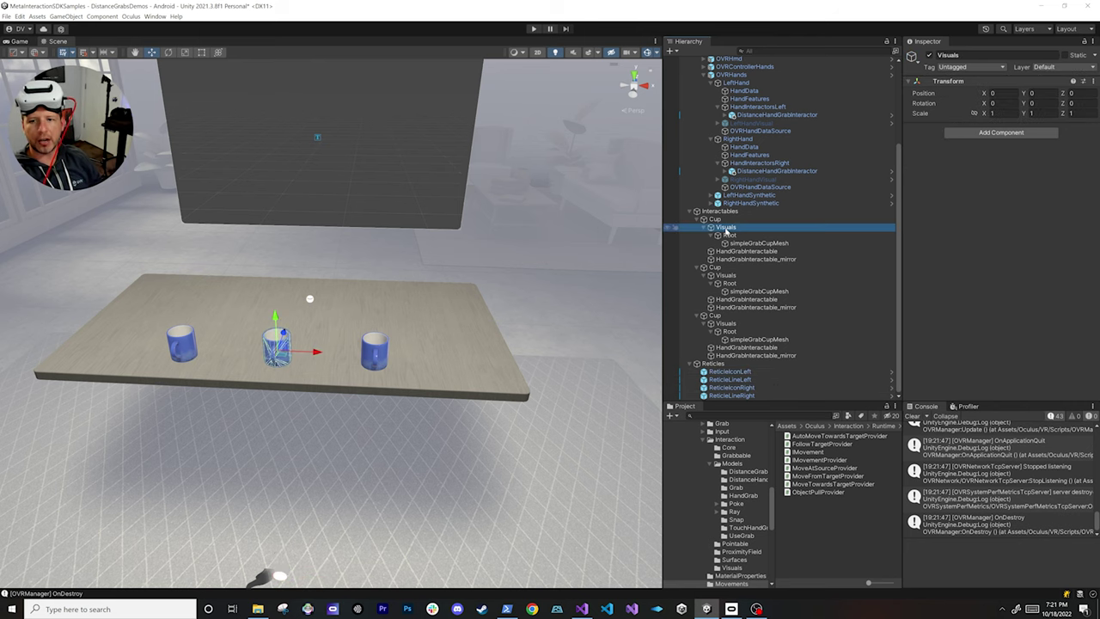
{"action": "left_click", "coordinate": [995, 133]}
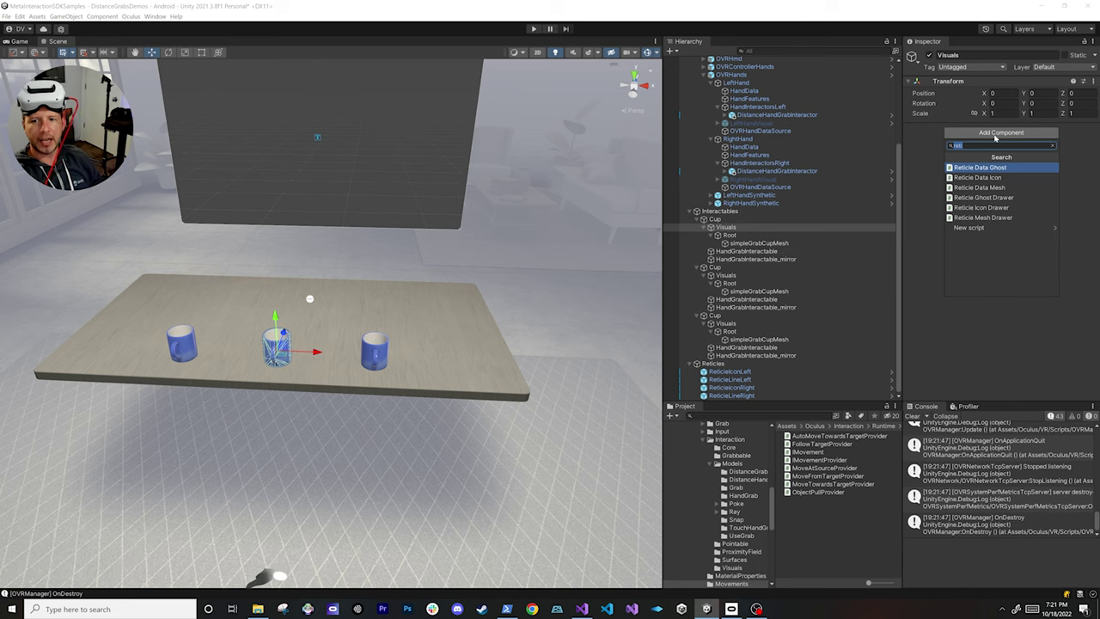
{"action": "type", "text": "mat"}
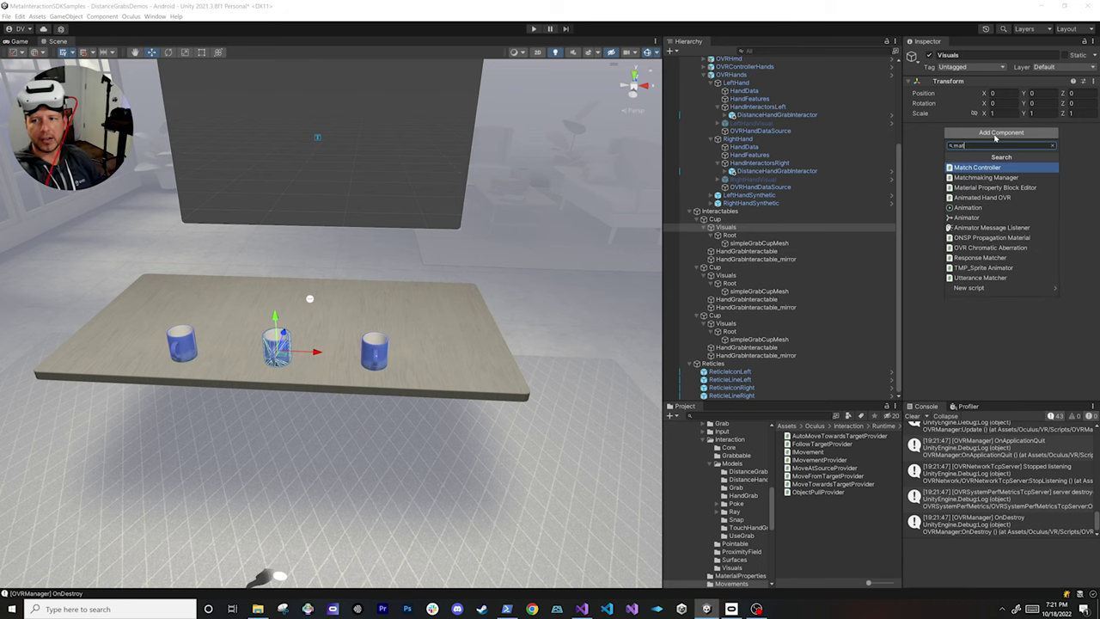
{"action": "type", "text": "e"}
{"action": "key", "text": "Return"}
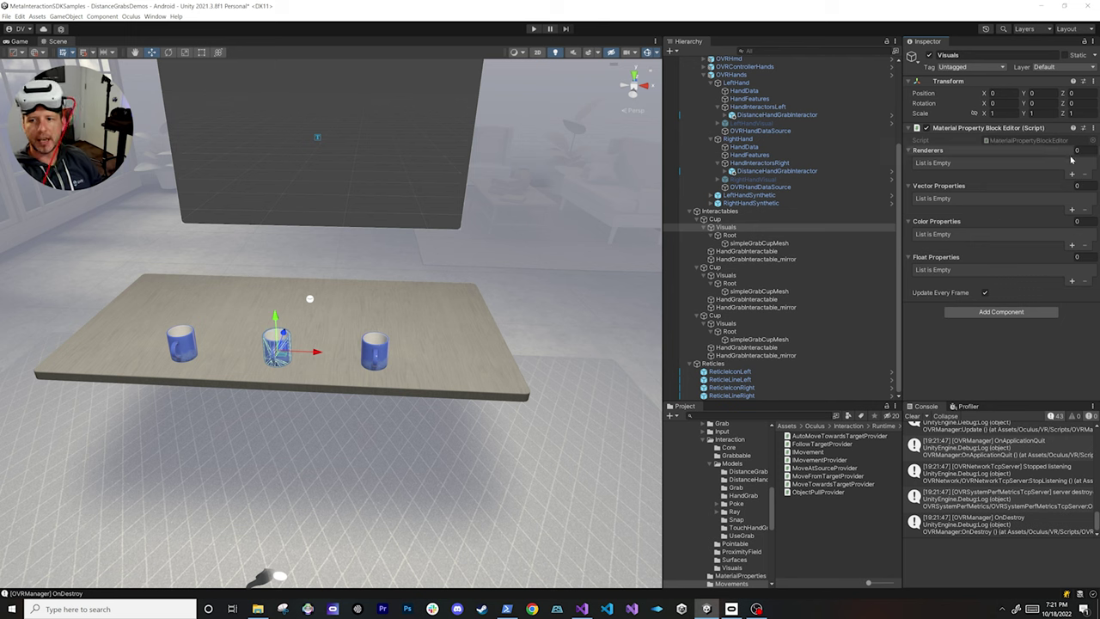
Add the first cup's simpleGrabCupMesh to the Material Property Block Editor's renderers and clear the console
{"action": "left_click", "coordinate": [1071, 174]}
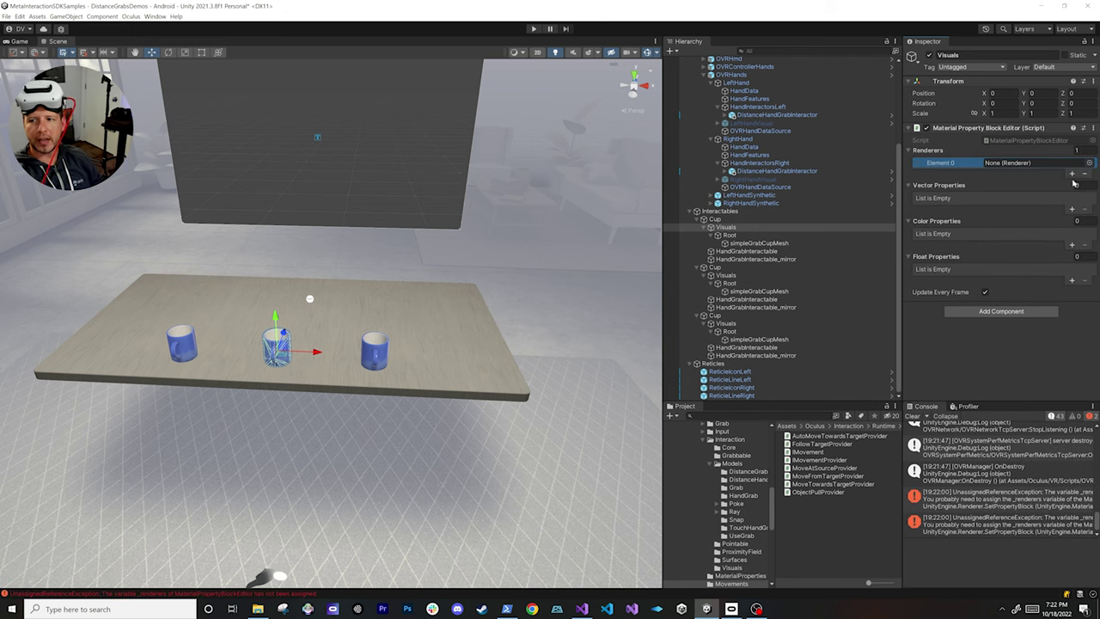
{"action": "left_click", "coordinate": [923, 416]}
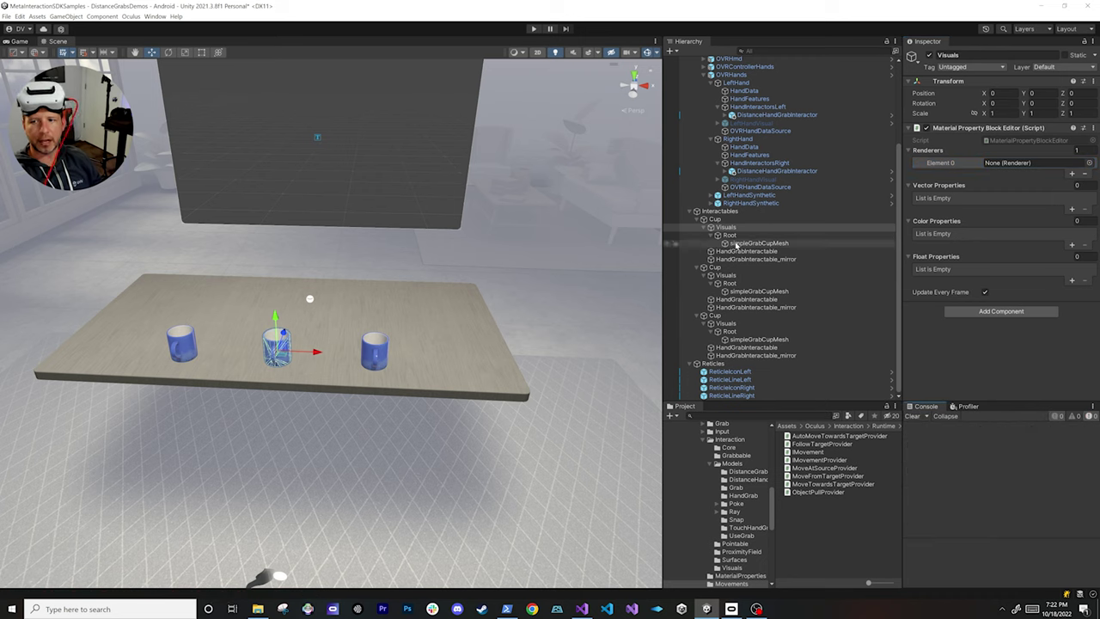
{"action": "left_click_drag", "start_coordinate": [744, 245], "coordinate": [1012, 166]}
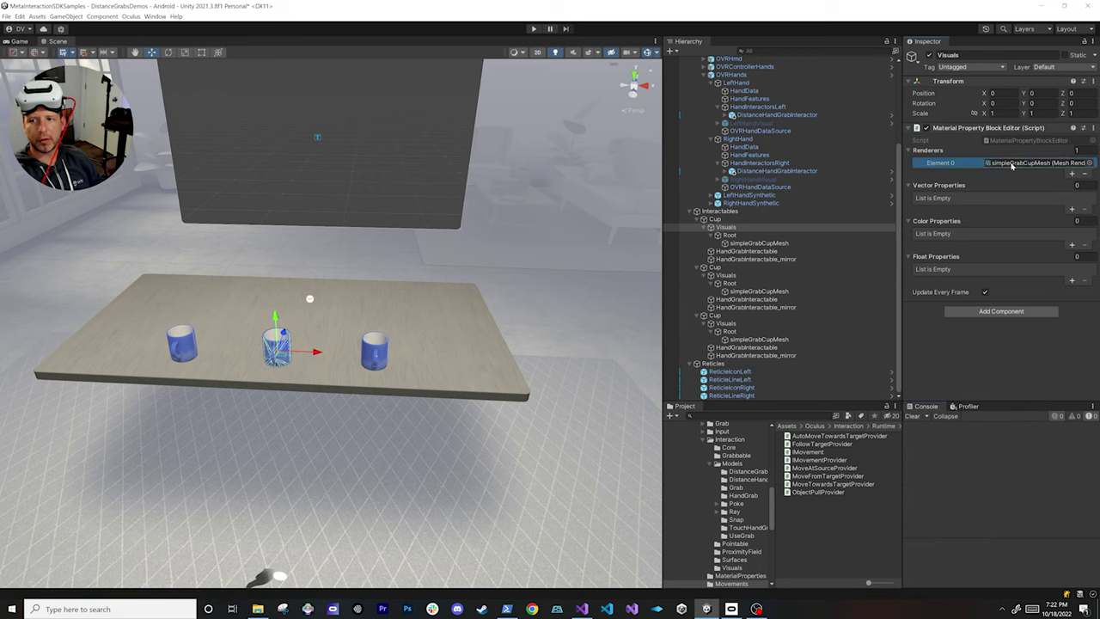
Add an Interactable Color Visual component to the first cup's HandGrabInteractable
{"action": "left_click", "coordinate": [779, 252]}
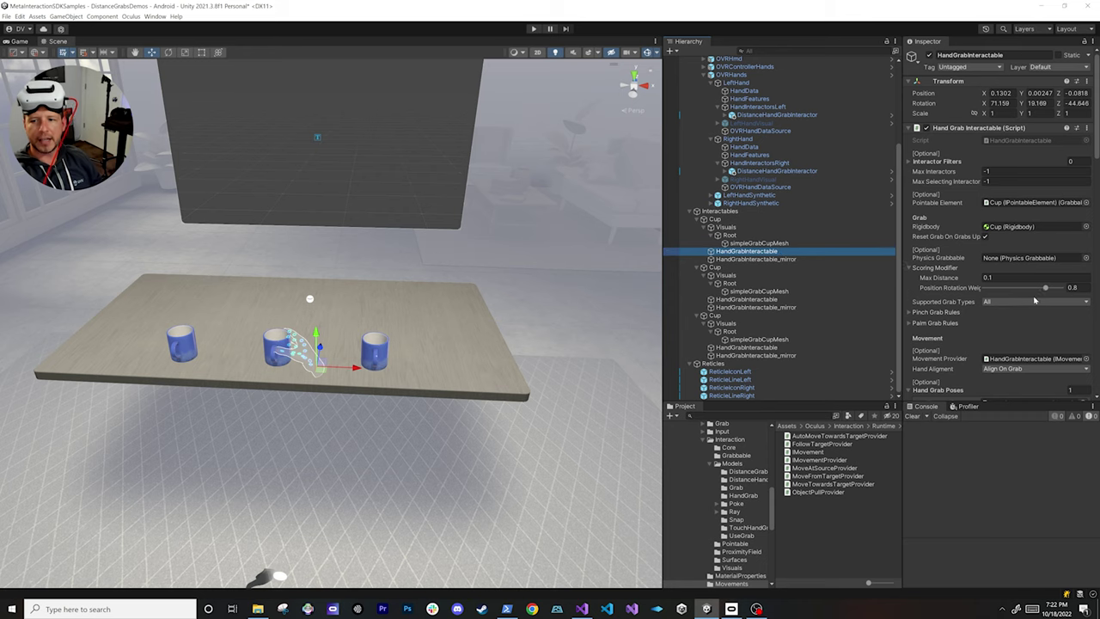
{"action": "scroll", "coordinate": [1035, 301], "scroll_direction": "down", "scroll_amount": 5}
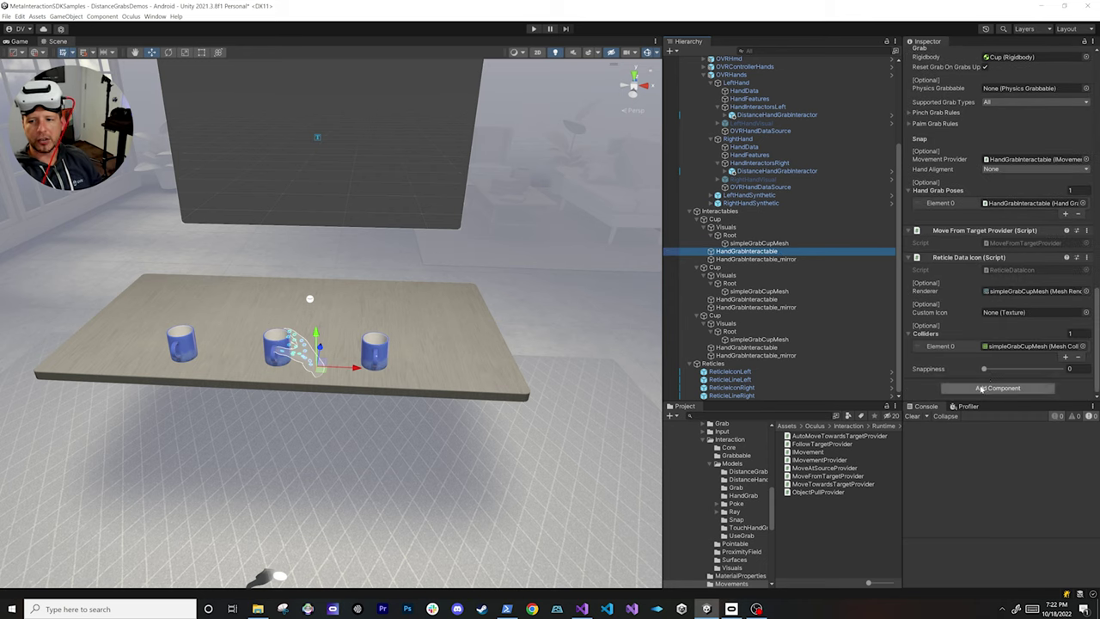
{"action": "left_click", "coordinate": [988, 388]}
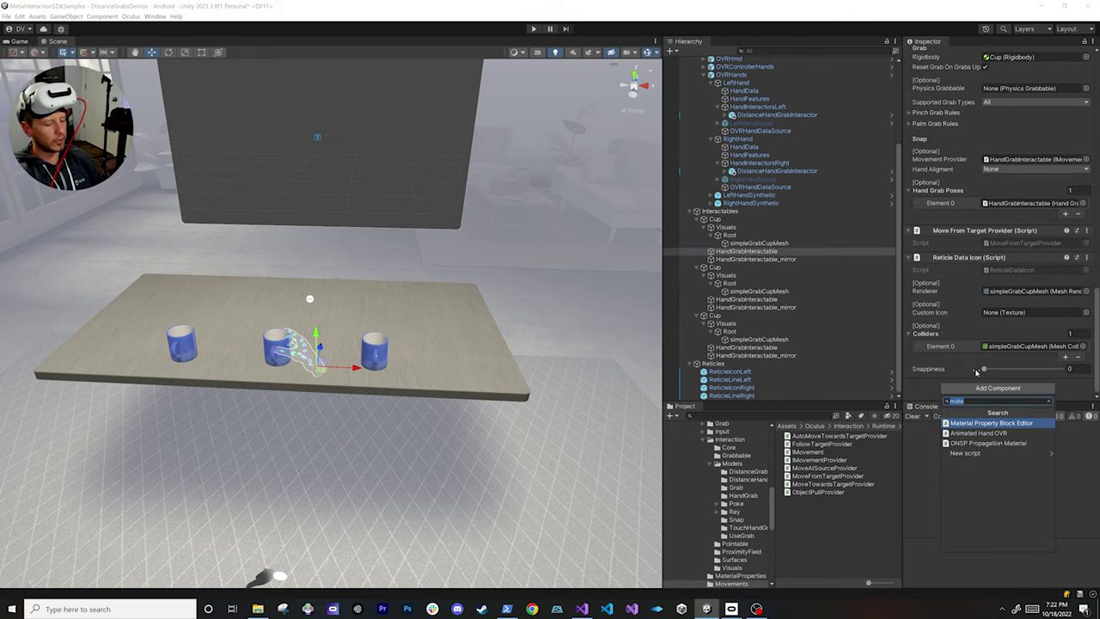
{"action": "type", "text": "interact"}
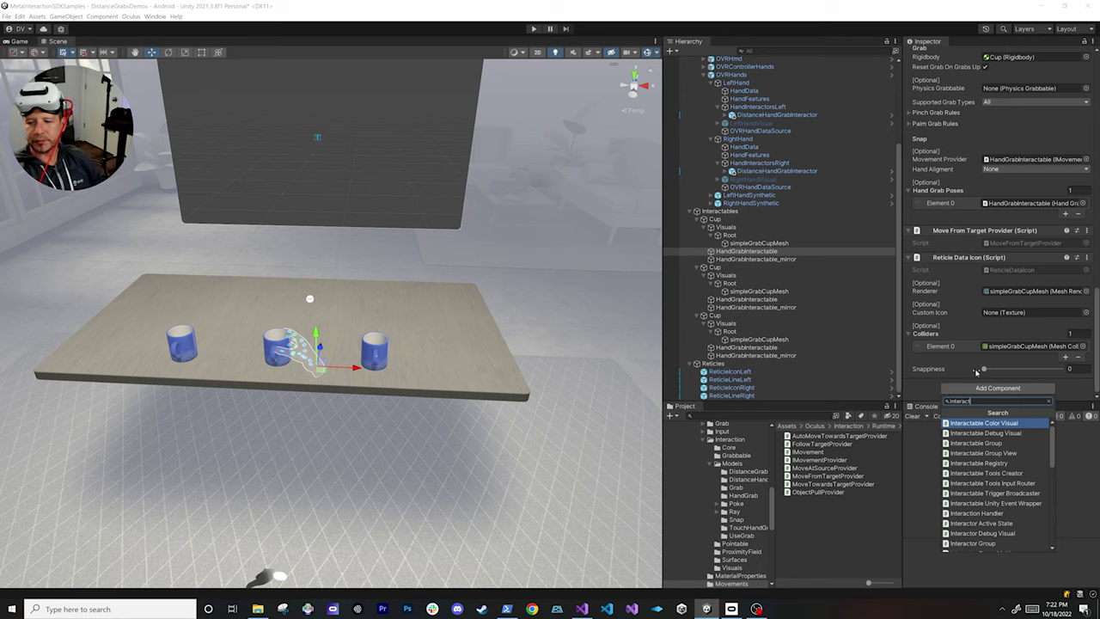
{"action": "key", "text": "Down"}
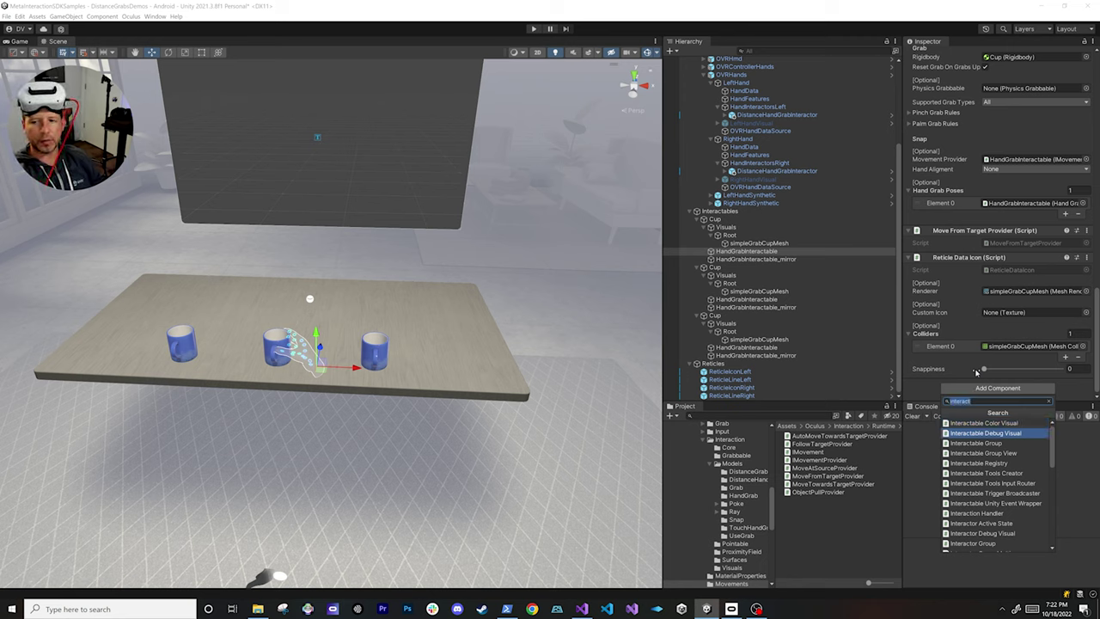
{"action": "key", "text": "Up"}
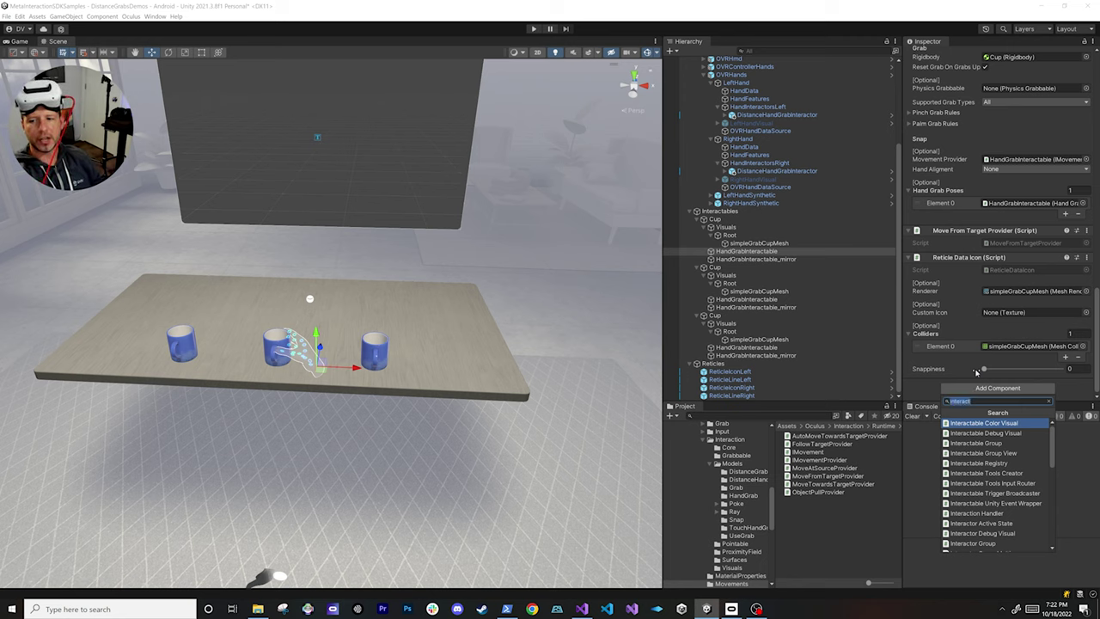
{"action": "key", "text": "Return"}
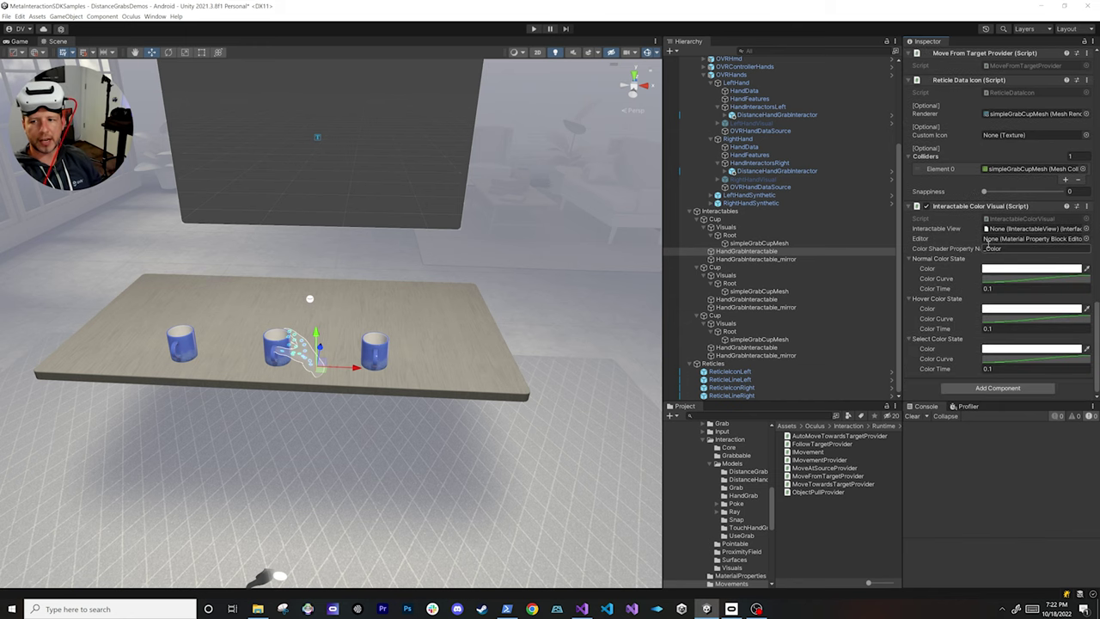
Assign the first cup's DistanceHandGrabInteractable component as the Interactable View of the Interactable Color Visual
{"action": "left_click_drag", "start_coordinate": [740, 254], "coordinate": [1022, 230]}
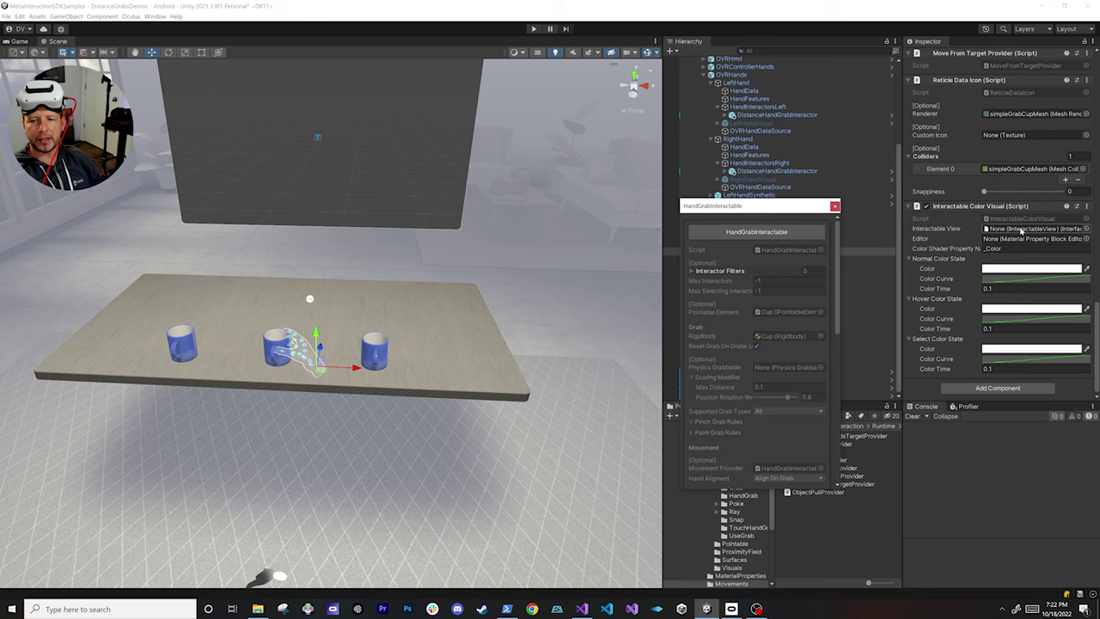
{"action": "scroll", "coordinate": [747, 292], "scroll_direction": "down", "scroll_amount": 3}
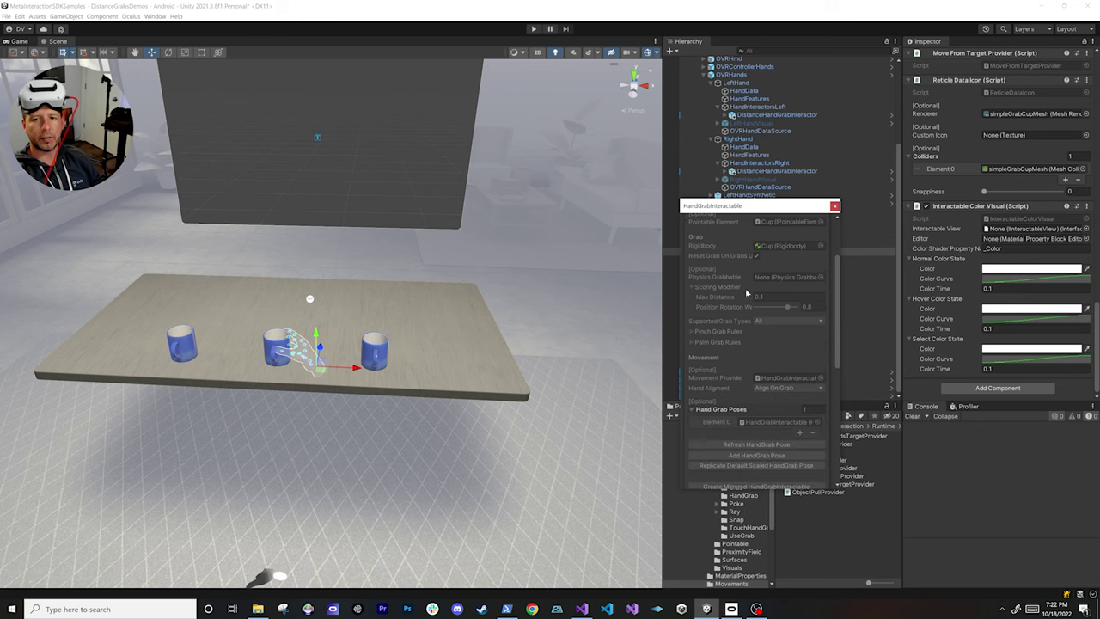
{"action": "scroll", "coordinate": [751, 275], "scroll_direction": "down", "scroll_amount": 8}
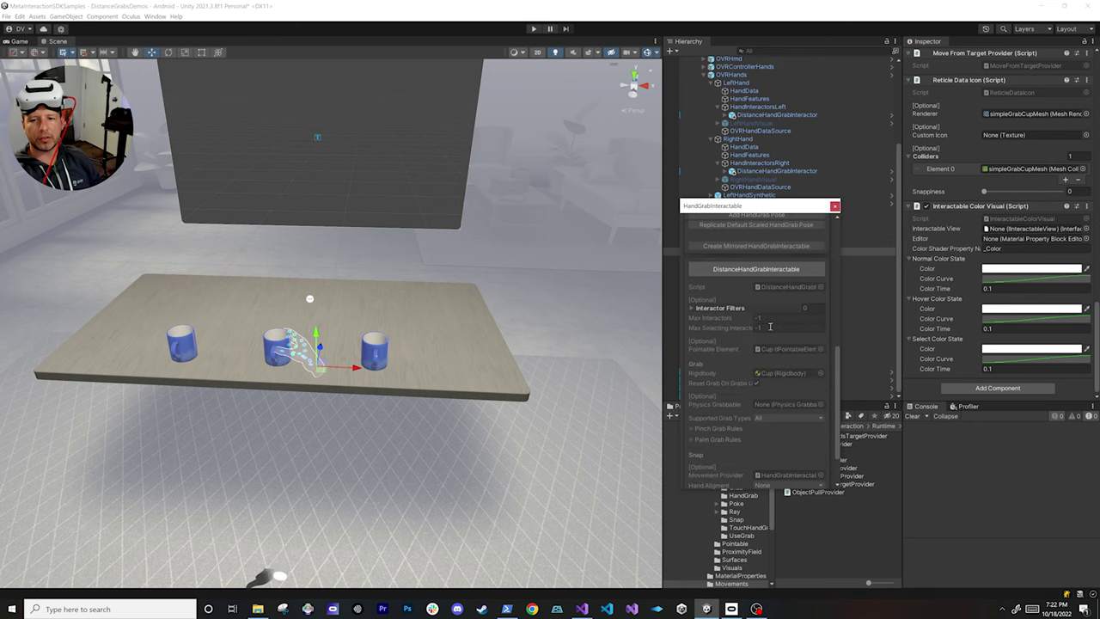
{"action": "left_click_drag", "start_coordinate": [741, 272], "coordinate": [1015, 228]}
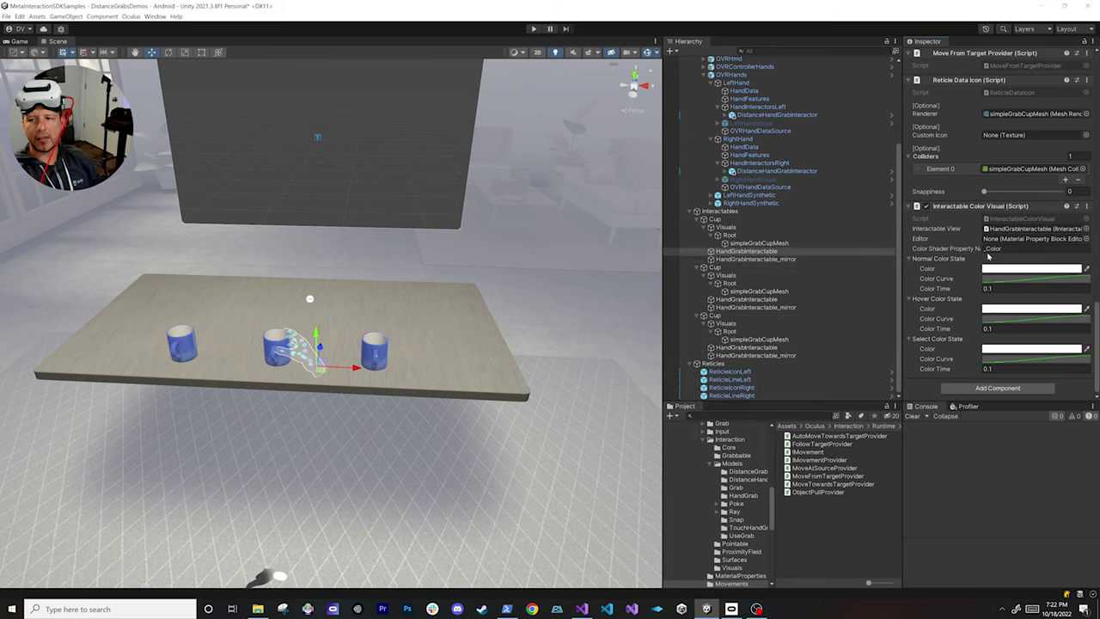
Assign the first cup's Visuals object as the Interactable Color Visual's Editor and set the Hover Color State color to red (FF0000)
{"action": "left_click_drag", "start_coordinate": [728, 243], "coordinate": [1011, 240]}
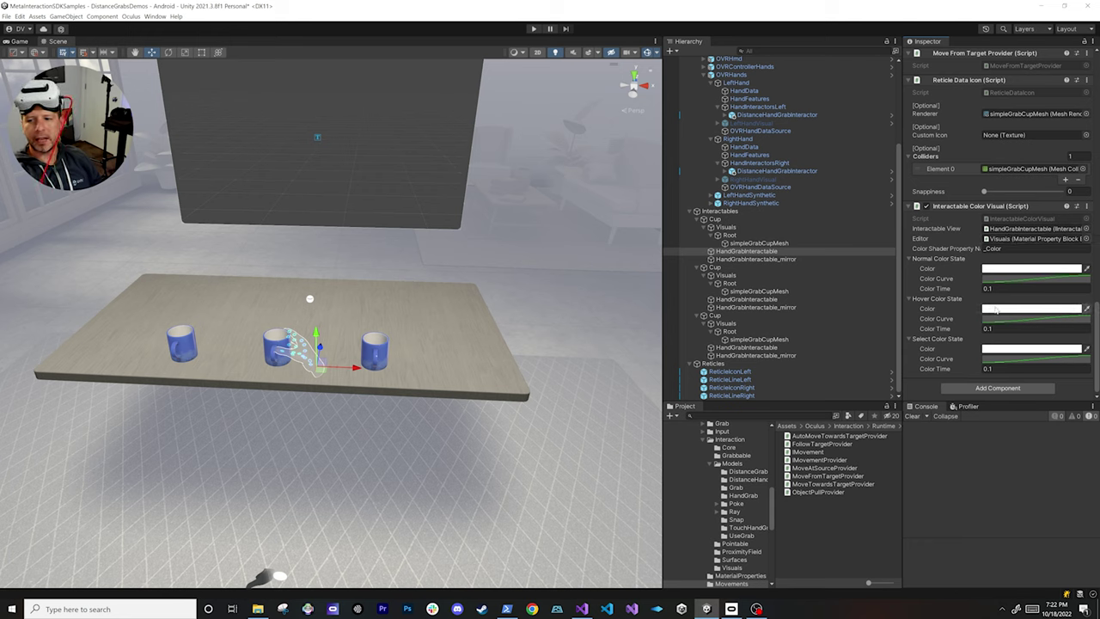
{"action": "left_click", "coordinate": [995, 309]}
{"action": "left_click_drag", "start_coordinate": [1048, 374], "coordinate": [1065, 362]}
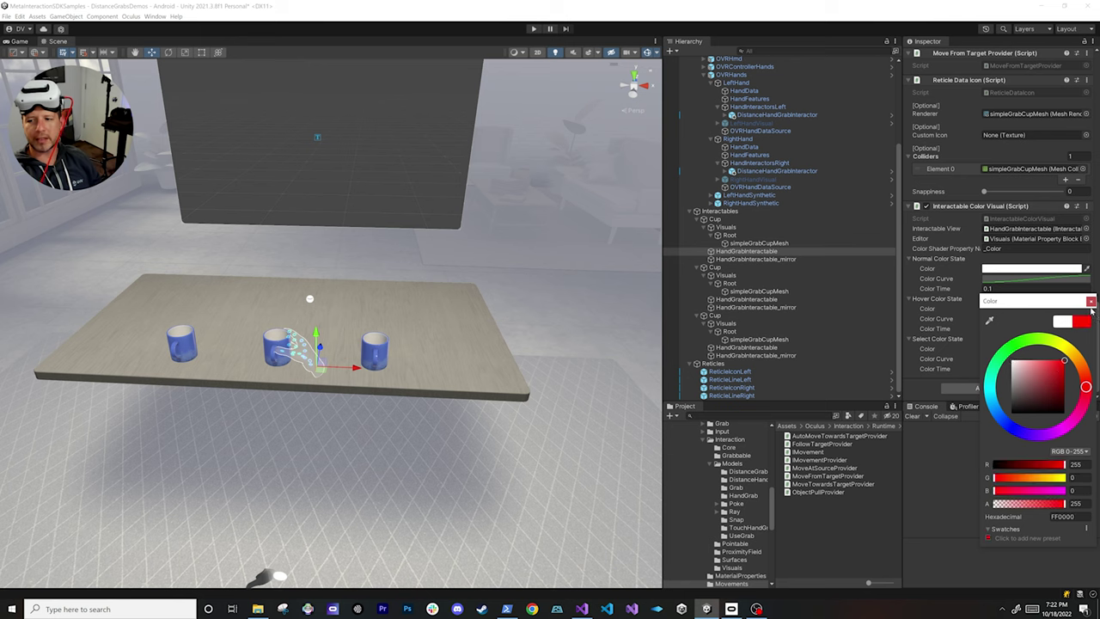
{"action": "left_click", "coordinate": [1091, 301]}
Set the Select Color State color of the first cup's Interactable Color Visual to yellow (FFE000)
{"action": "left_click", "coordinate": [1017, 350]}
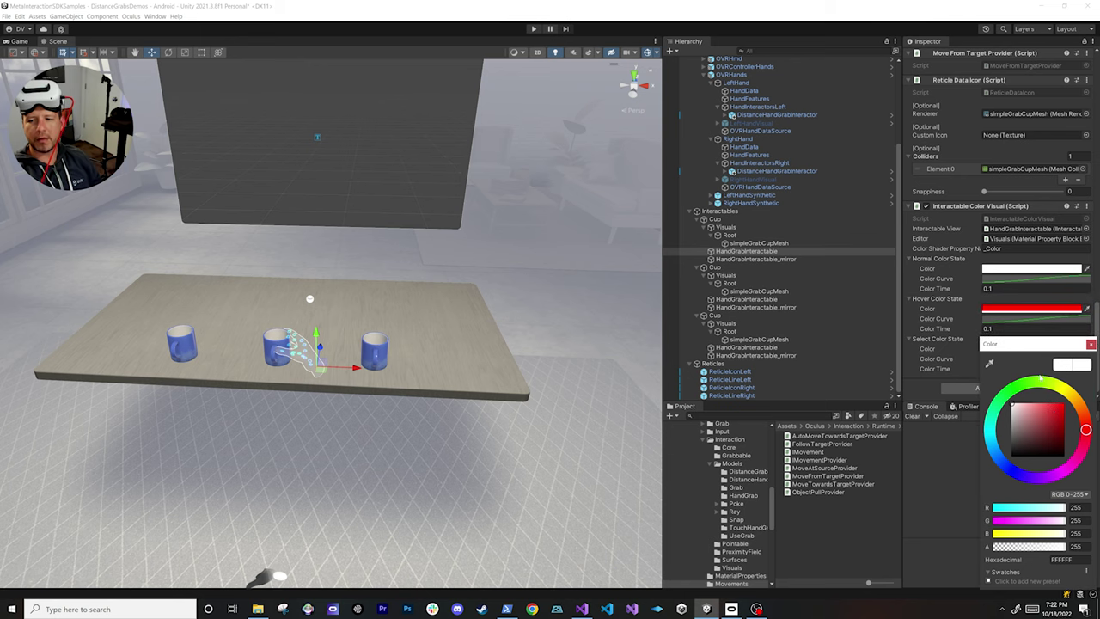
{"action": "mouse_move", "coordinate": [1081, 411]}
{"action": "left_mouse_down"}
{"action": "mouse_move", "coordinate": [1064, 389]}
{"action": "mouse_move", "coordinate": [1066, 404]}
{"action": "left_mouse_up"}
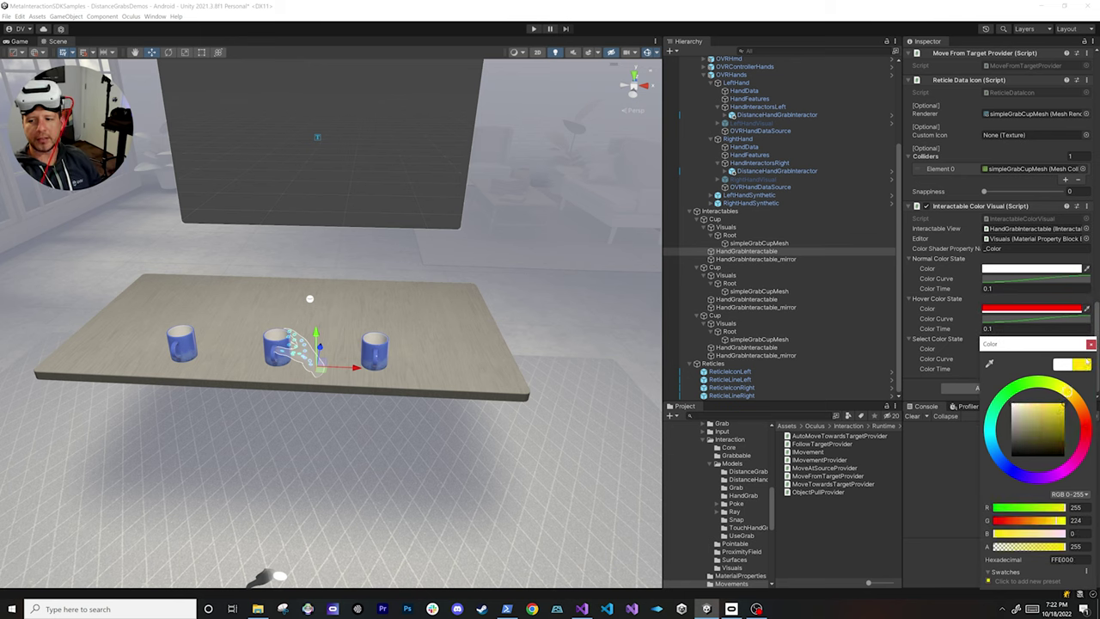
{"action": "left_click", "coordinate": [1091, 344]}
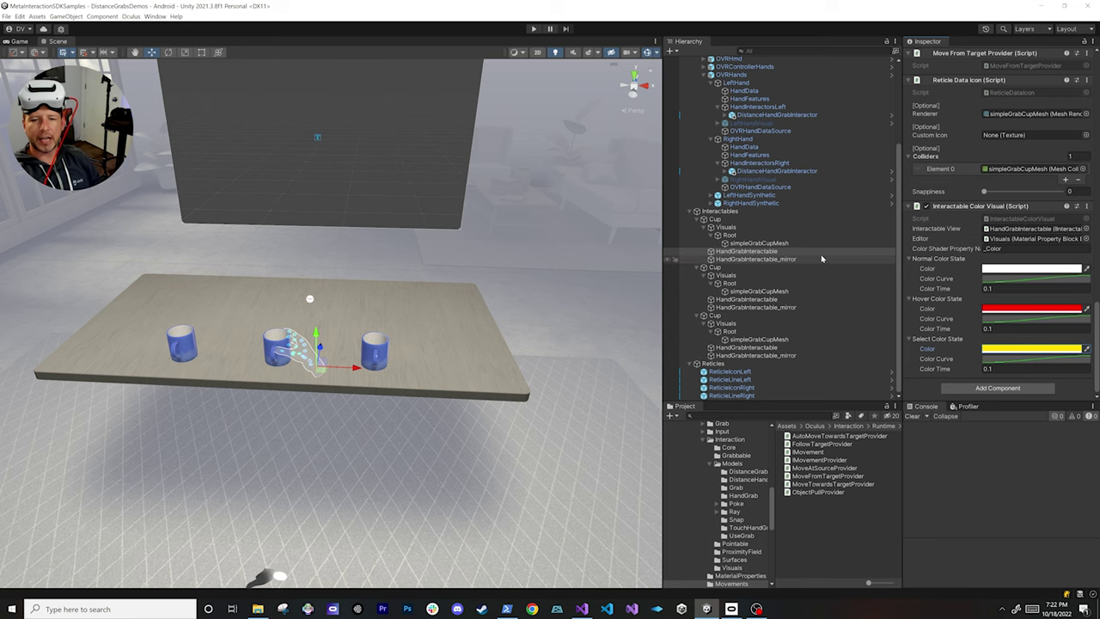
Select the first Cup object under Interactables and stop play mode
{"action": "left_click", "coordinate": [716, 220]}
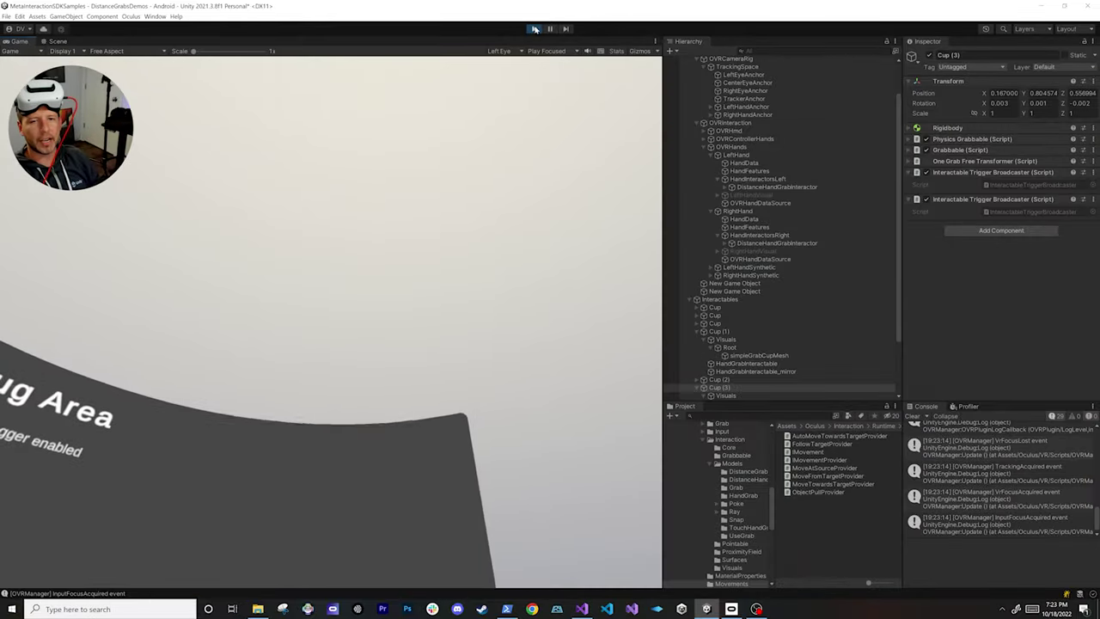
{"action": "left_click", "coordinate": [534, 28]}
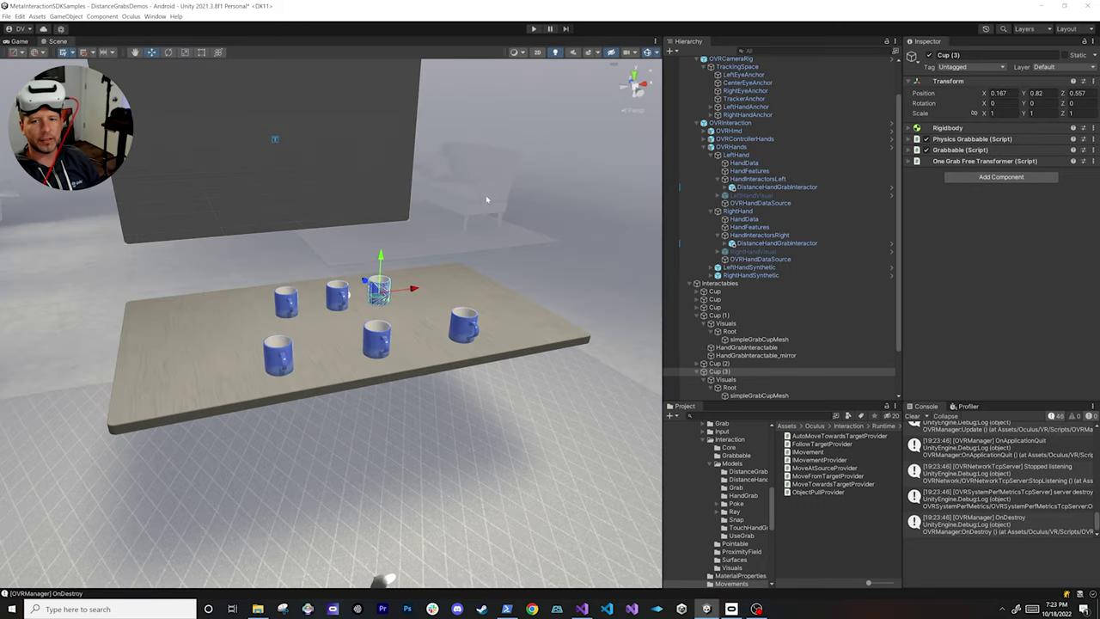